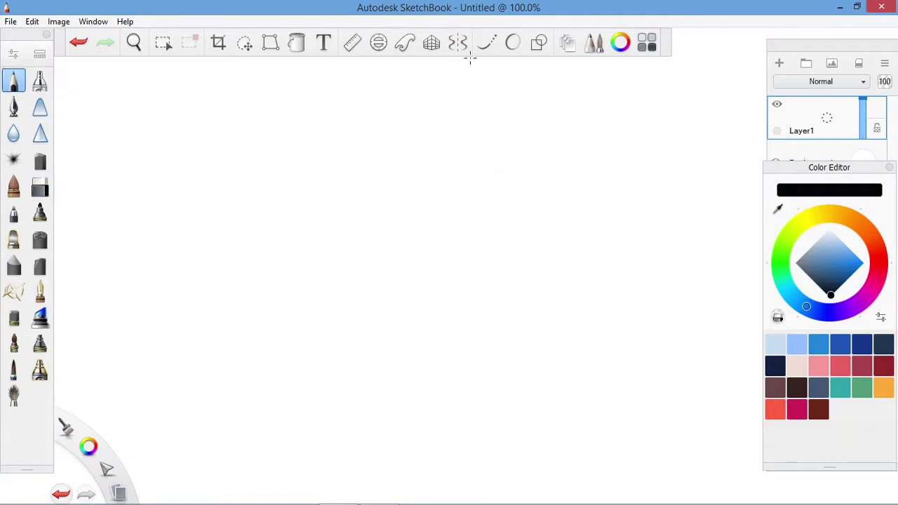
- Draw a circle for the first figure's head and sketch its jaw and neck
left_click(539, 42)
mouse_move(488, 161)
left_mouse_down()
mouse_move(503, 179)
mouse_move(476, 199)
mouse_move(499, 180)
left_mouse_up()
key("ctrl+z")
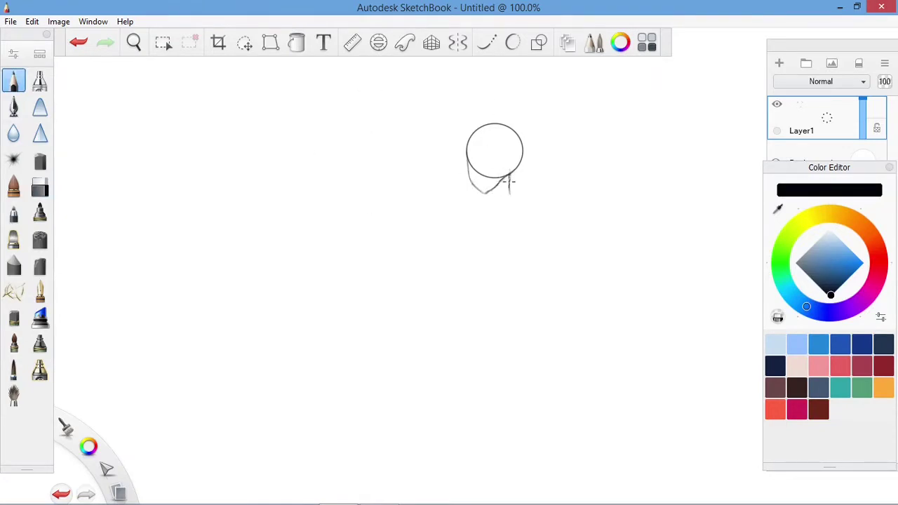
- Sketch the first figure's shoulders, torso outline and bent near arm with shoulder and elbow joints
mouse_move(510, 201)
left_mouse_down()
mouse_move(489, 204)
mouse_move(536, 204)
mouse_move(551, 216)
mouse_move(542, 289)
left_mouse_up()
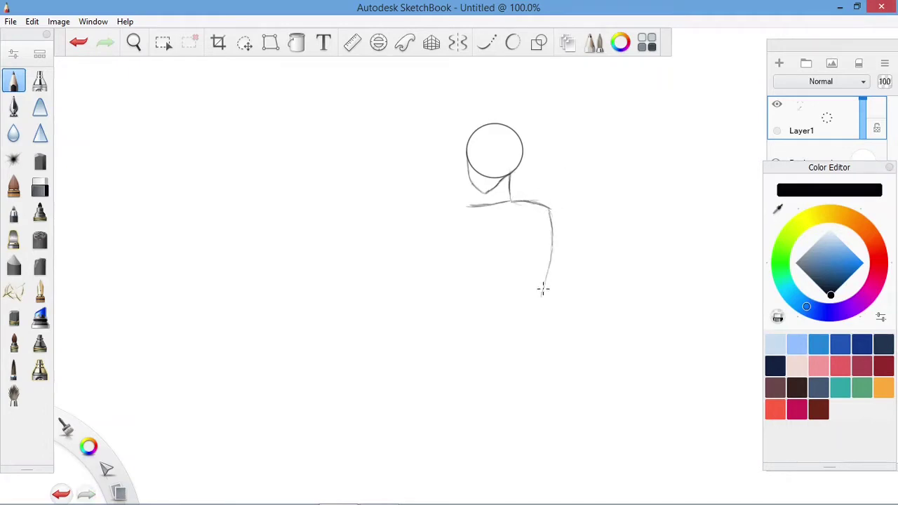
mouse_move(544, 245)
left_mouse_down()
mouse_move(529, 345)
mouse_move(533, 331)
left_mouse_up()
key("ctrl+z")
left_click_drag(474, 212, 468, 283)
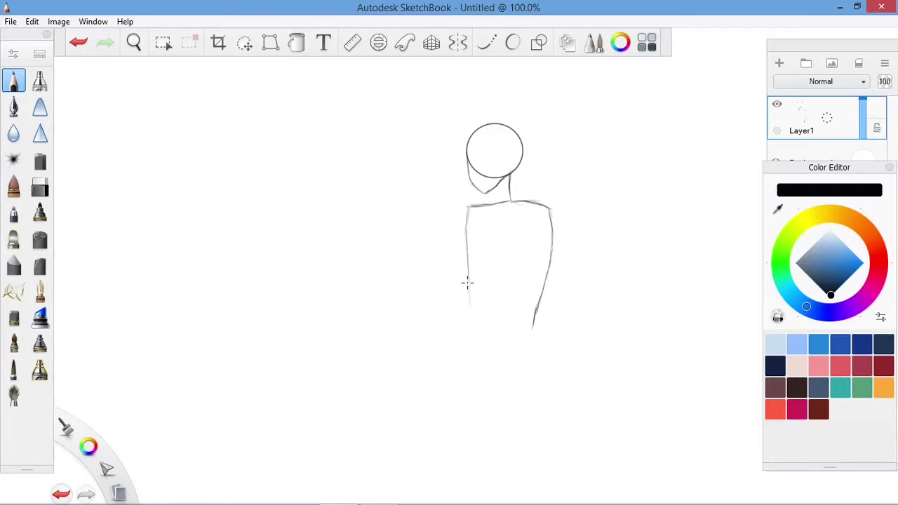
mouse_move(472, 319)
left_mouse_down()
mouse_move(510, 314)
mouse_move(529, 328)
left_mouse_up()
mouse_move(525, 200)
left_mouse_down()
mouse_move(542, 217)
mouse_move(476, 295)
mouse_move(431, 318)
left_mouse_up()
- Add a new layer, draw a second head circle, move it over the first figure's chest and sketch its jaw
key("ctrl+shift+n")
left_click(539, 43)
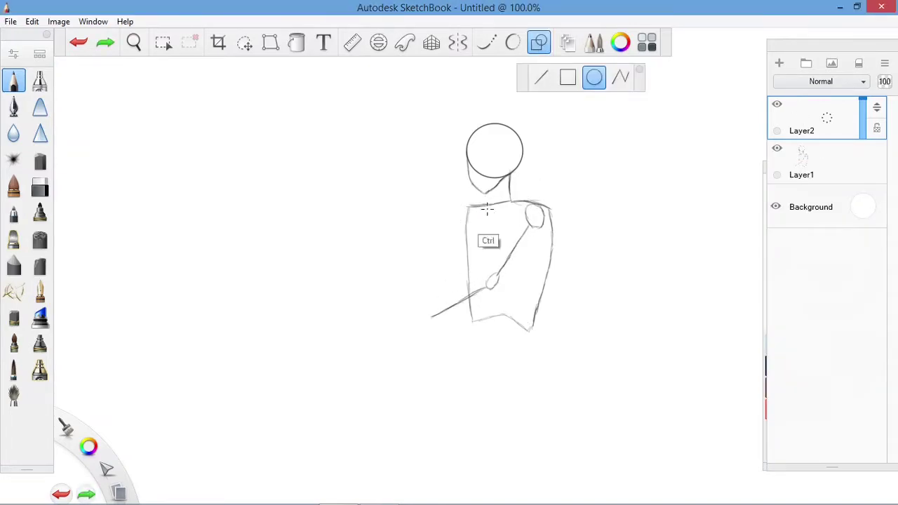
left_click_drag(339, 141, 367, 169)
key("m")
mouse_move(343, 106)
left_mouse_down()
mouse_move(357, 201)
mouse_move(613, 266)
mouse_move(627, 279)
left_mouse_up()
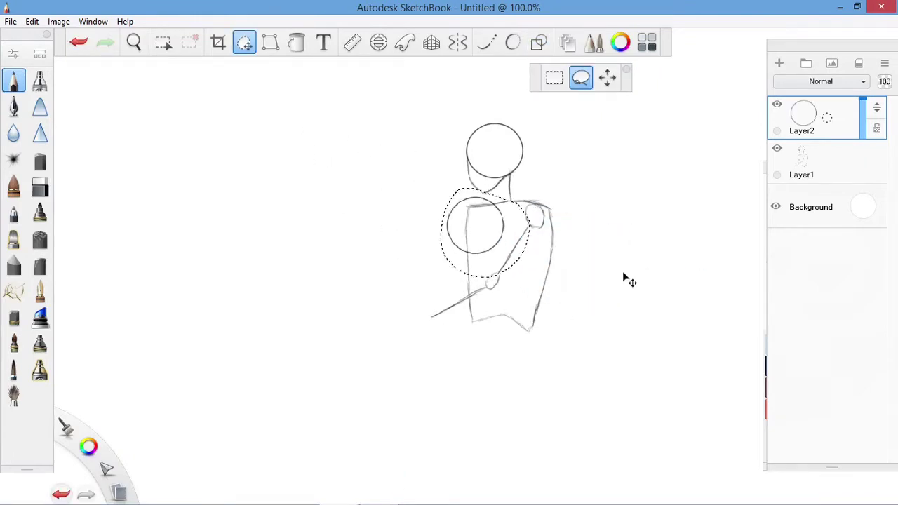
mouse_move(618, 232)
left_mouse_down()
mouse_move(622, 243)
mouse_move(613, 211)
left_mouse_up()
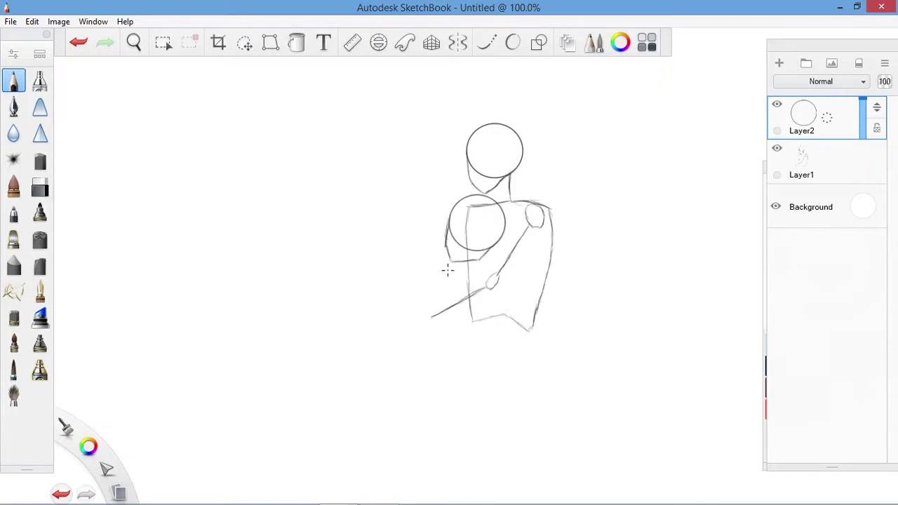
- Sketch the second figure's leaning torso and pelvis extending diagonally down from the lower head
key("e")
key("e")
mouse_move(490, 265)
left_mouse_down()
mouse_move(409, 289)
mouse_move(379, 327)
left_mouse_up()
mouse_move(502, 272)
left_mouse_down()
mouse_move(489, 325)
mouse_move(441, 369)
left_mouse_up()
mouse_move(379, 328)
left_mouse_down()
mouse_move(431, 352)
mouse_move(408, 325)
mouse_move(380, 354)
mouse_move(373, 344)
mouse_move(417, 386)
mouse_move(365, 348)
mouse_move(385, 382)
mouse_move(365, 356)
mouse_move(365, 384)
mouse_move(408, 397)
mouse_move(365, 352)
left_mouse_up()
- Fade Layer1 and sketch the second figure's bent arm with its joints on Layer2
left_click(802, 162)
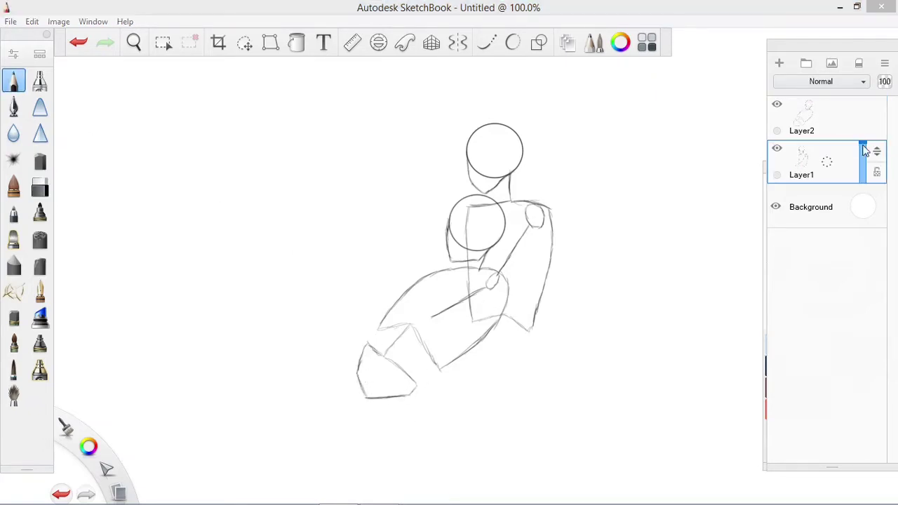
left_click(802, 123)
mouse_move(504, 294)
left_mouse_down()
mouse_move(458, 345)
mouse_move(418, 333)
left_mouse_up()
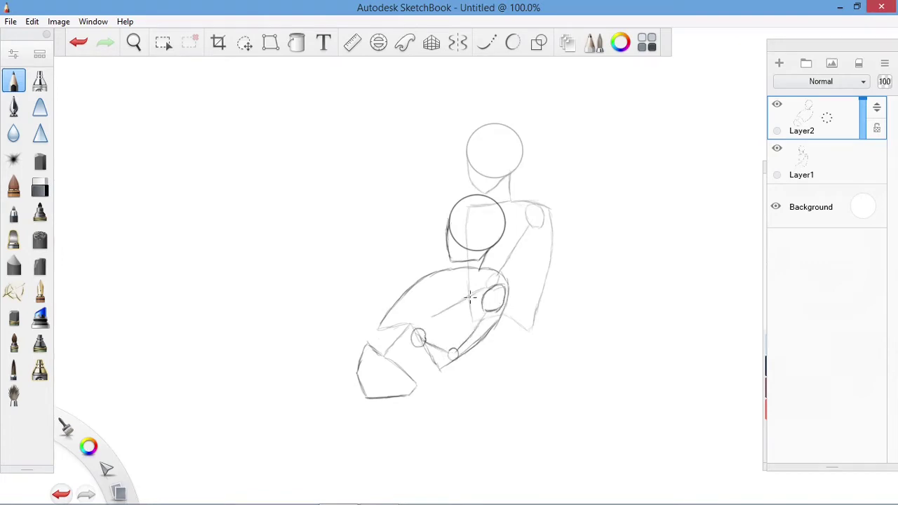
- Fade Layer2, set Layer1's opacity to 95 and sketch the first figure's far arm with elbow and hand joints
left_click(803, 161)
left_click_drag(862, 163, 863, 144)
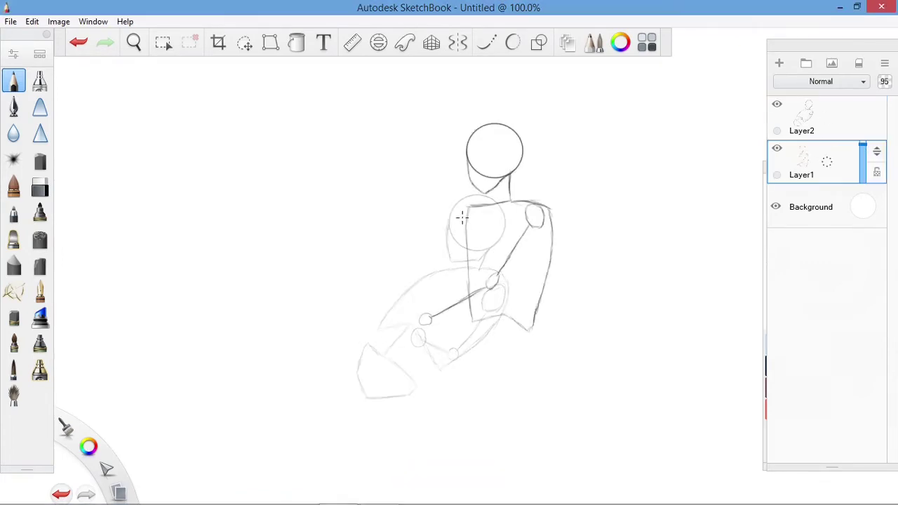
mouse_move(460, 209)
left_mouse_down()
mouse_move(463, 225)
mouse_move(441, 252)
mouse_move(433, 291)
mouse_move(442, 309)
left_mouse_up()
key("ctrl+z")
key("ctrl+z")
left_click_drag(446, 256, 442, 258)
left_click_drag(437, 272, 430, 303)
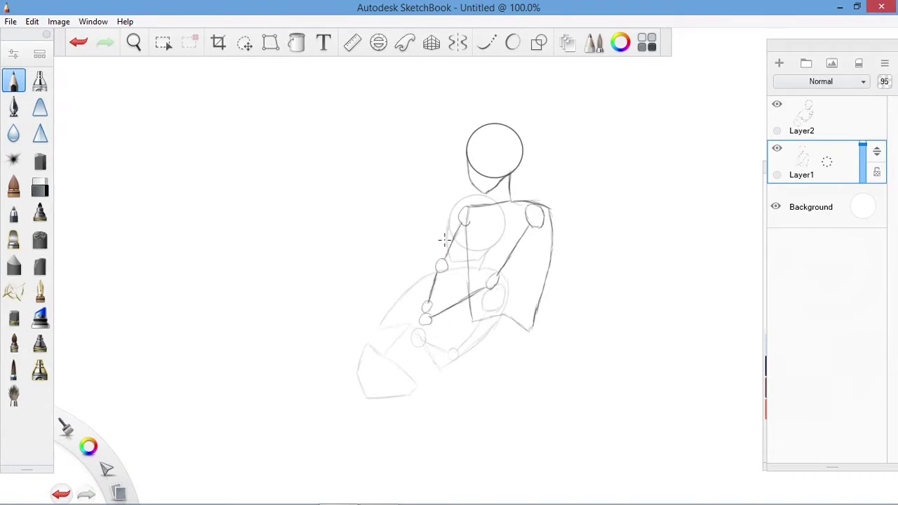
- Erase the first figure's curved back line and redraw it closer to the body from shoulder to hip
key("ctrl+z")
left_click_drag(547, 203, 536, 277)
left_click_drag(537, 273, 530, 318)
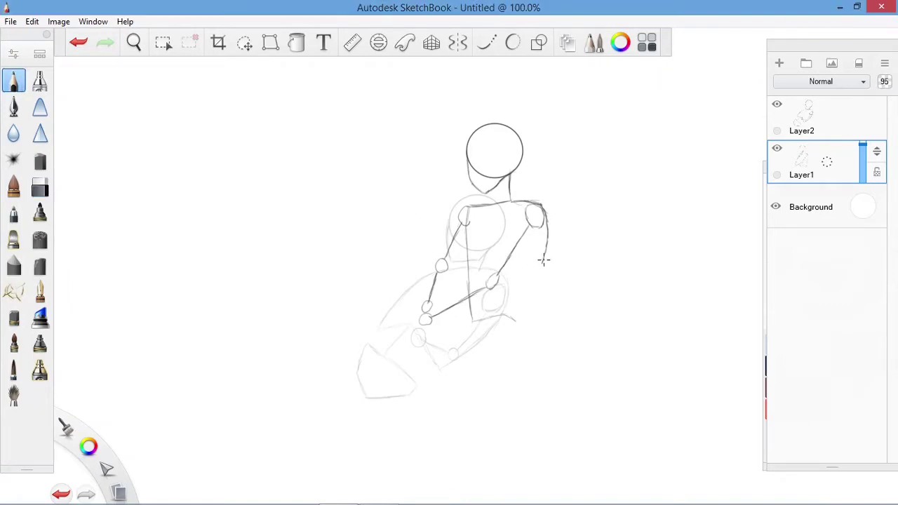
key("ctrl+z")
key("e")
left_click_drag(540, 267, 523, 312)
key("e")
mouse_move(542, 266)
left_mouse_down()
mouse_move(525, 328)
mouse_move(546, 214)
mouse_move(535, 283)
left_mouse_up()
key("e")
key("e")
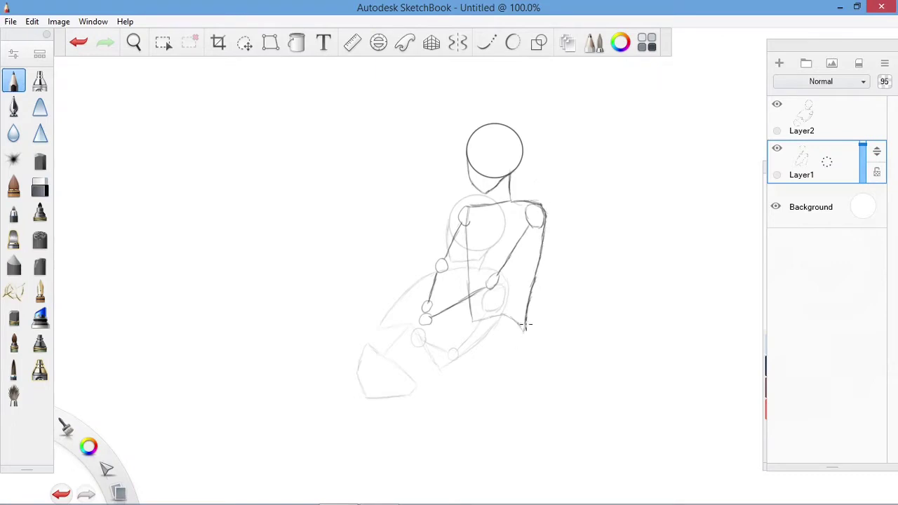
- Sketch the first figure's hip and folded kneeling leg with its knee and foot on Layer1
key("ctrl+z")
mouse_move(524, 334)
left_mouse_down()
mouse_move(455, 376)
mouse_move(451, 397)
mouse_move(558, 385)
mouse_move(543, 391)
mouse_move(579, 405)
left_mouse_up()
key("ctrl+z")
key("ctrl+z")
key("ctrl+z")
key("ctrl+z")
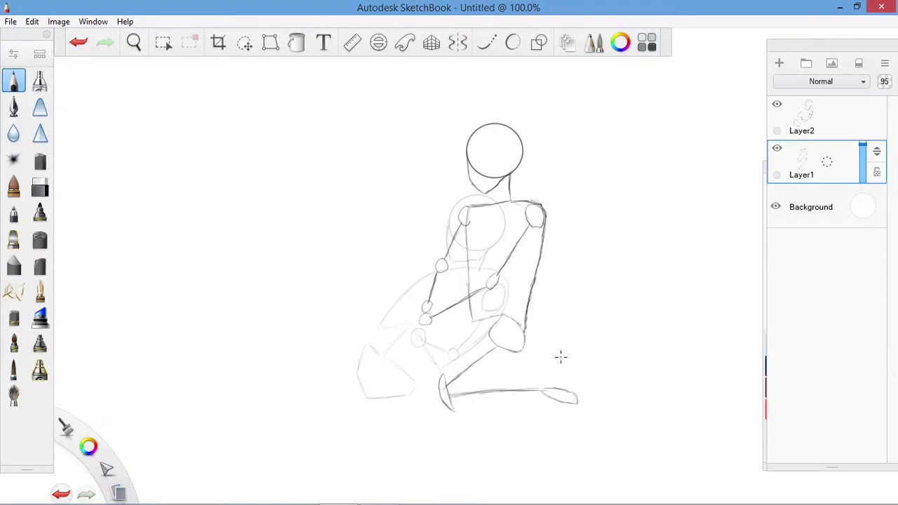
- Fade Layer1 and sketch the reclining figure's extended leg with a knee joint on Layer2
left_click(814, 116)
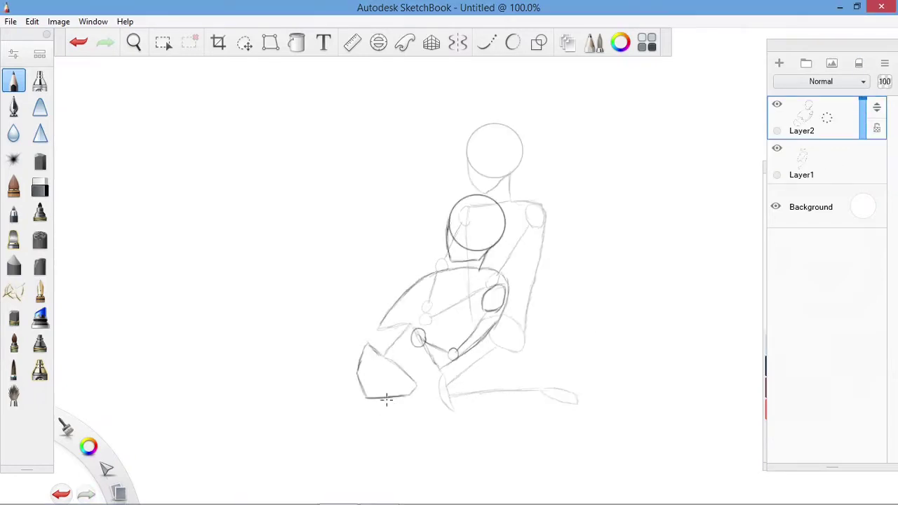
mouse_move(387, 397)
left_mouse_down()
mouse_move(376, 423)
mouse_move(371, 409)
mouse_move(295, 441)
mouse_move(322, 432)
mouse_move(269, 477)
left_mouse_up()
key("ctrl+z")
key("ctrl+z")
key("ctrl+z")
key("ctrl+z")
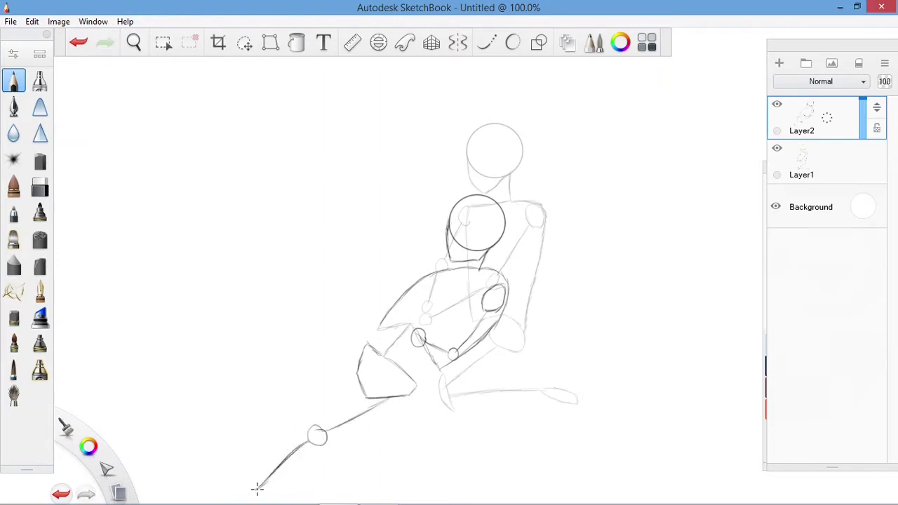
- Sketch the reclining figure's bent leg with knee and foot, and redraw the extended leg's knee and shin lower
left_click_drag(358, 360, 302, 363)
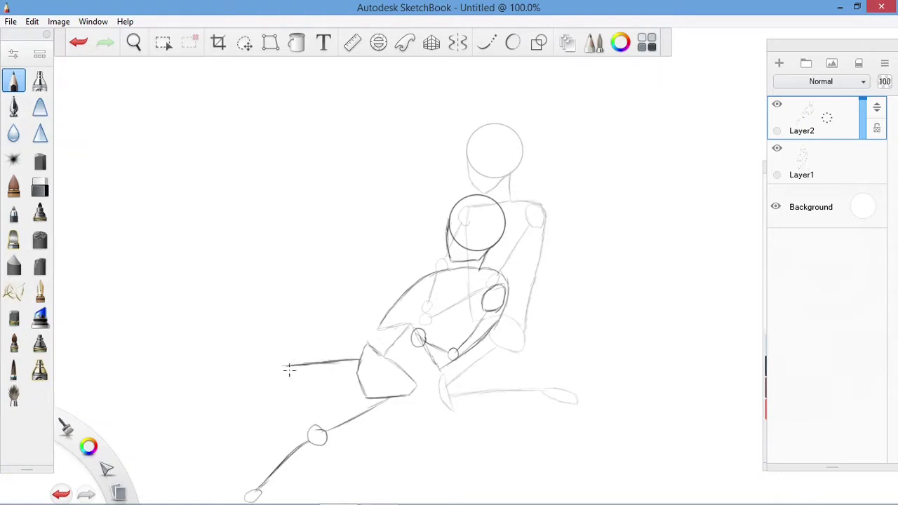
key("e")
key("e")
mouse_move(298, 453)
left_mouse_down()
mouse_move(351, 421)
mouse_move(303, 439)
mouse_move(261, 489)
left_mouse_up()
left_click(48, 175)
key("e")
mouse_move(279, 372)
left_mouse_down()
mouse_move(254, 455)
mouse_move(245, 445)
mouse_move(238, 461)
mouse_move(268, 438)
mouse_move(245, 445)
left_mouse_up()
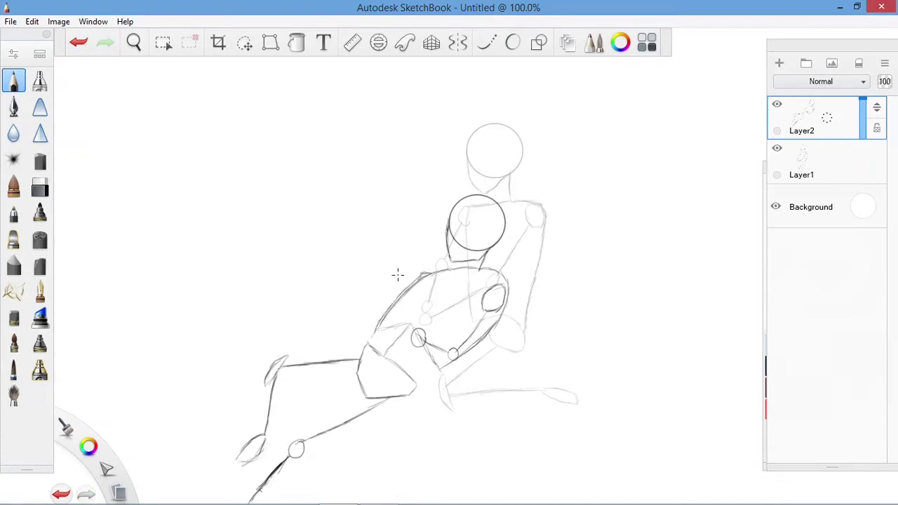
- Set Layer2's opacity to 22 and outline the kneeling figure's near upper arm and forearm on Layer1
left_click_drag(862, 104, 863, 131)
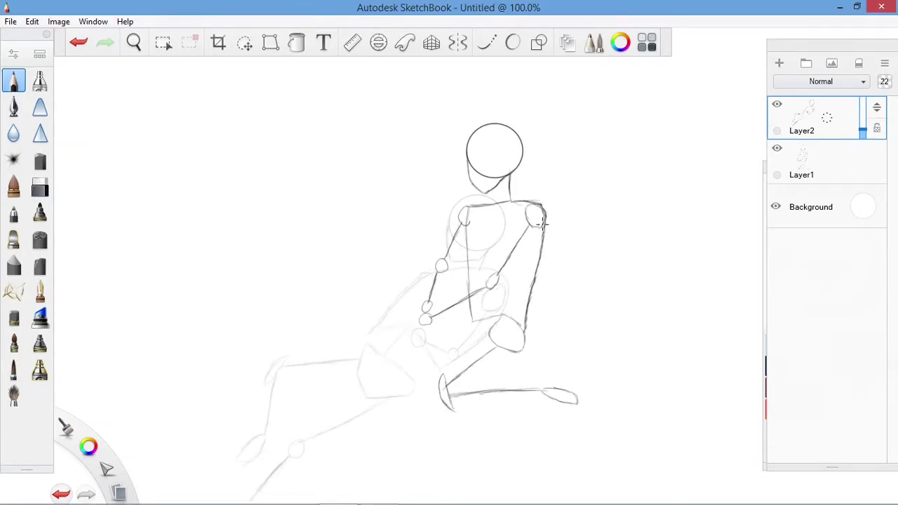
left_click(804, 169)
key("ctrl+z")
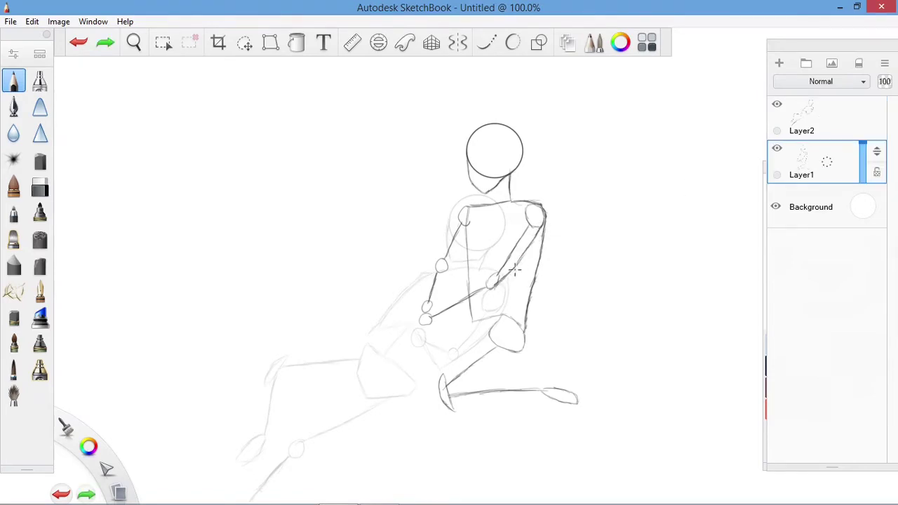
key("ctrl+y")
mouse_move(518, 218)
left_mouse_down()
mouse_move(494, 271)
mouse_move(428, 313)
left_mouse_up()
left_click_drag(498, 286, 431, 324)
key("ctrl+z")
left_click_drag(491, 289, 437, 320)
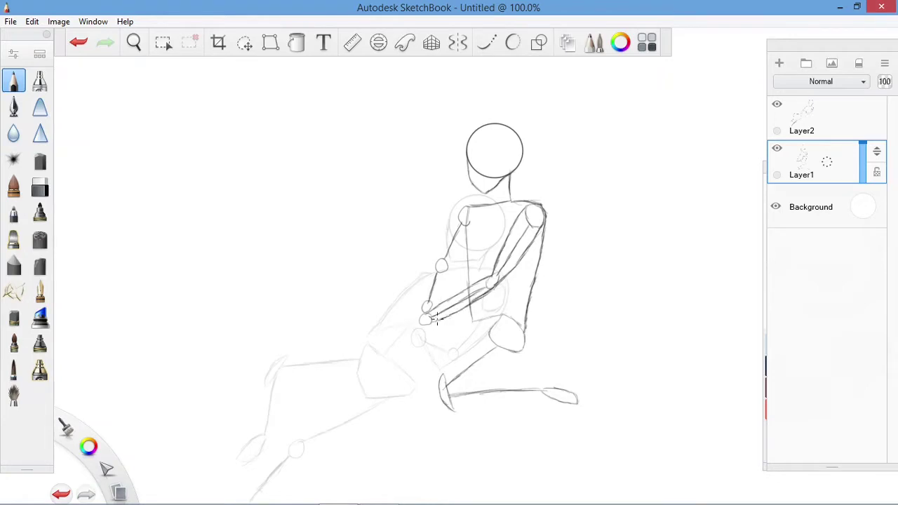
- Outline the kneeling figure's far forearm and erase its lines hidden behind the reclining figure's head
left_click_drag(458, 212, 435, 297)
key("ctrl+z")
left_click_drag(441, 259, 426, 309)
key("e")
mouse_move(465, 261)
left_mouse_down()
mouse_move(482, 205)
mouse_move(458, 249)
left_mouse_up()
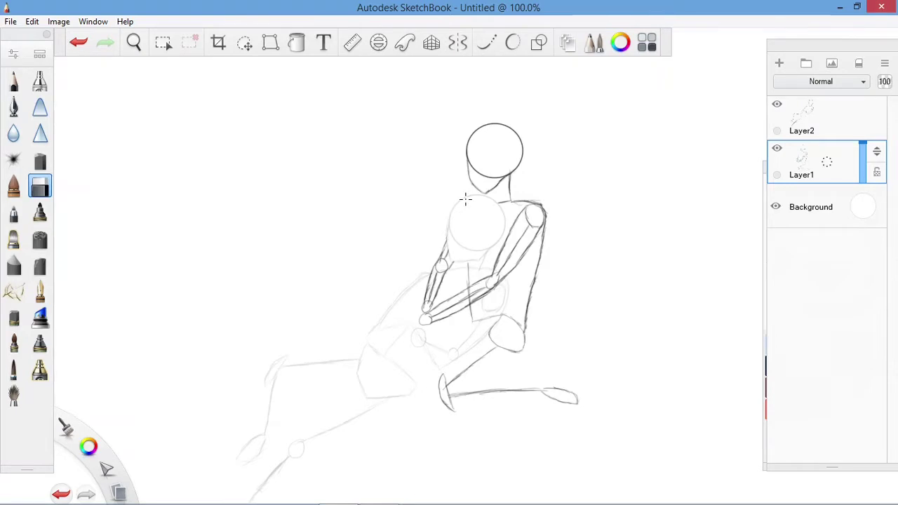
key("e")
key("ctrl+z")
- Outline the kneeling figure's thigh and folded lower leg around the construction lines
left_click_drag(525, 347, 501, 369)
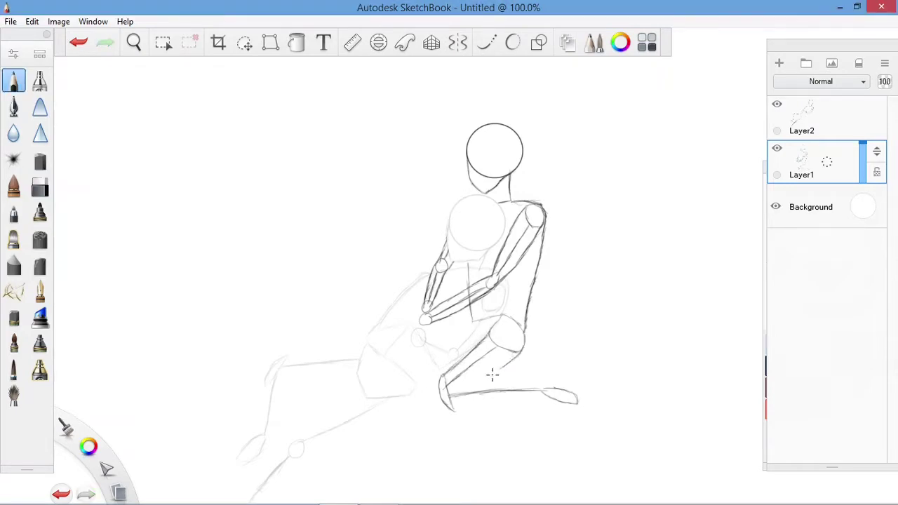
mouse_move(454, 390)
left_mouse_down()
mouse_move(501, 359)
mouse_move(493, 377)
mouse_move(535, 382)
left_mouse_up()
key("ctrl+z")
mouse_move(447, 414)
left_mouse_down()
mouse_move(540, 396)
mouse_move(461, 408)
mouse_move(482, 411)
mouse_move(472, 408)
mouse_move(551, 391)
left_mouse_up()
key("ctrl+z")
key("e")
key("e")
key("ctrl+z")
left_click_drag(488, 405, 533, 400)
key("e")
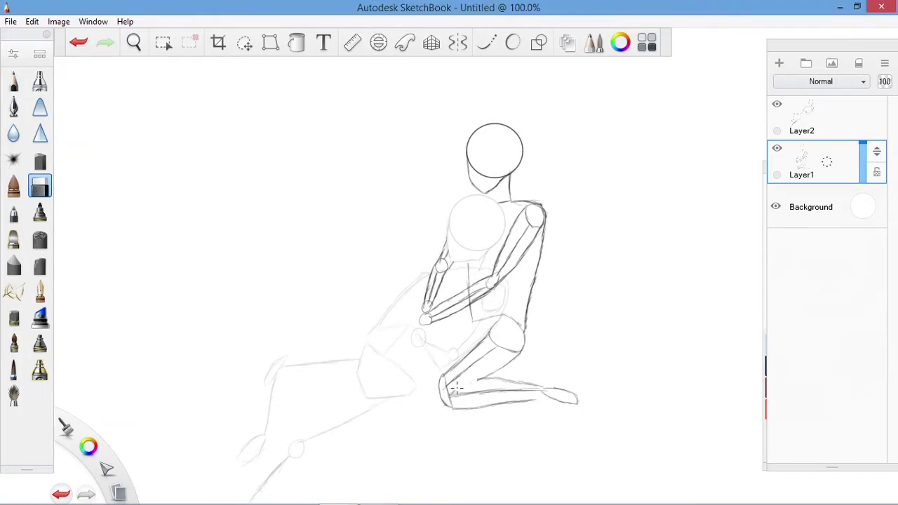
key("e")
mouse_move(462, 390)
left_mouse_down()
mouse_move(451, 396)
mouse_move(469, 385)
left_mouse_up()
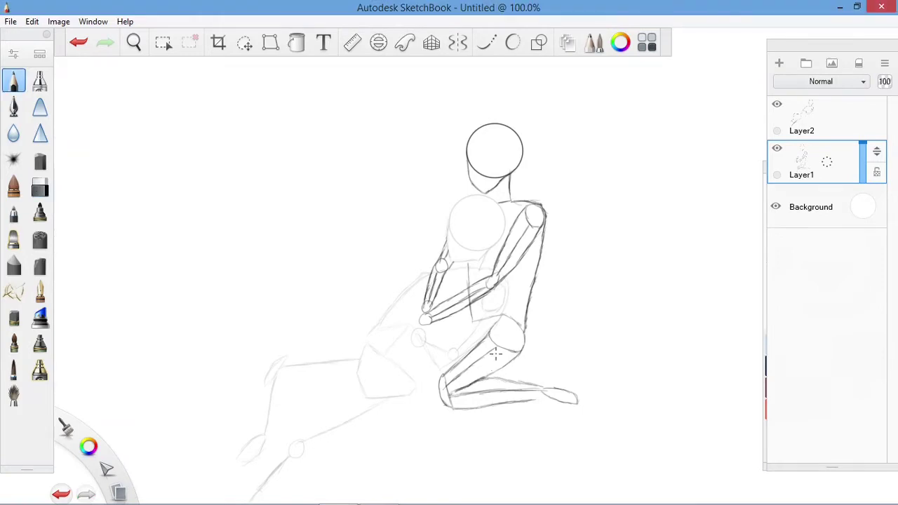
- Outline the reclining figure's upper arm and forearm on Layer2, correcting the strokes around the elbow
left_click_drag(877, 150, 863, 134)
mouse_move(506, 305)
left_mouse_down()
mouse_move(460, 355)
mouse_move(484, 330)
mouse_move(469, 353)
left_mouse_up()
key("ctrl+z")
key("e")
key("e")
key("ctrl+z")
mouse_move(502, 306)
left_mouse_down()
mouse_move(472, 350)
mouse_move(465, 323)
left_mouse_up()
mouse_move(446, 359)
left_mouse_down()
mouse_move(421, 344)
mouse_move(461, 343)
mouse_move(503, 298)
mouse_move(459, 355)
mouse_move(421, 331)
left_mouse_up()
key("ctrl+z")
key("ctrl+z")
key("ctrl+z")
key("ctrl+z")
- Restore Layer2's opacity to 100, clean up its lines overlapping the kneeling figure's arm and refine the reclining figure's waist
key("e")
key("e")
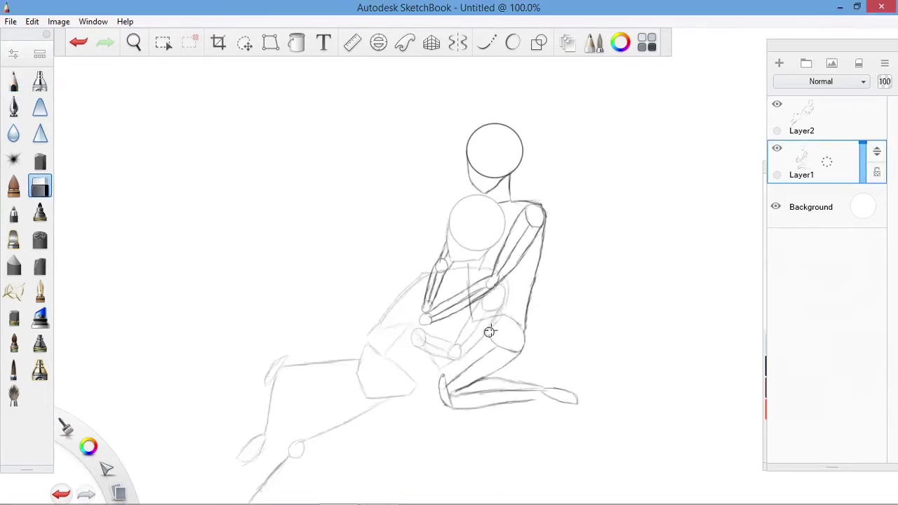
key("e")
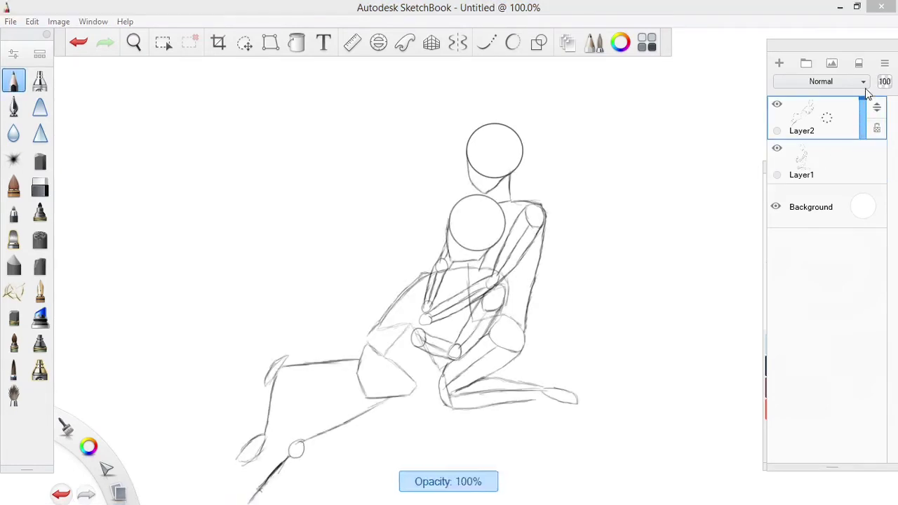
key("e")
mouse_move(471, 308)
left_mouse_down()
mouse_move(470, 264)
mouse_move(477, 319)
mouse_move(488, 291)
left_mouse_up()
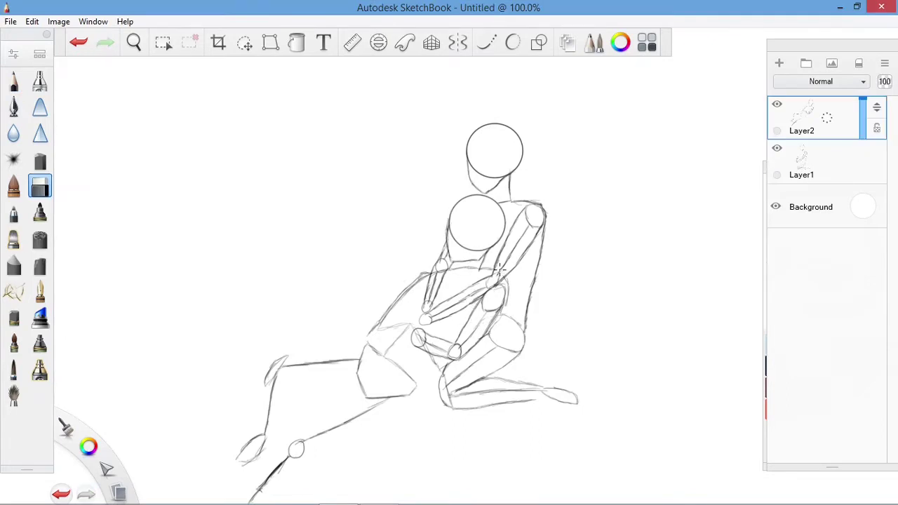
key("e")
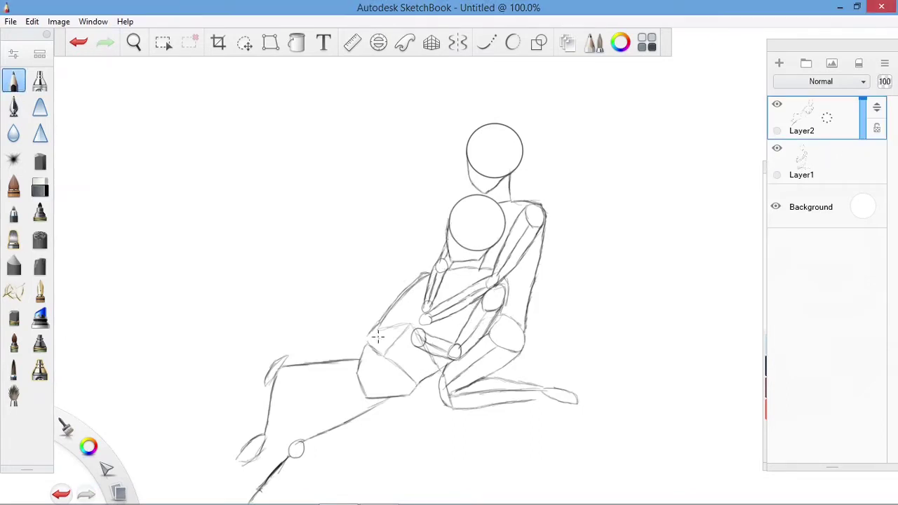
left_click_drag(370, 343, 383, 321)
- Outline both sides of the reclining figure's extended thigh and begin its lower leg outline
mouse_move(406, 392)
left_mouse_down()
mouse_move(381, 421)
mouse_move(312, 456)
left_mouse_up()
key("ctrl+z")
key("ctrl+z")
key("e")
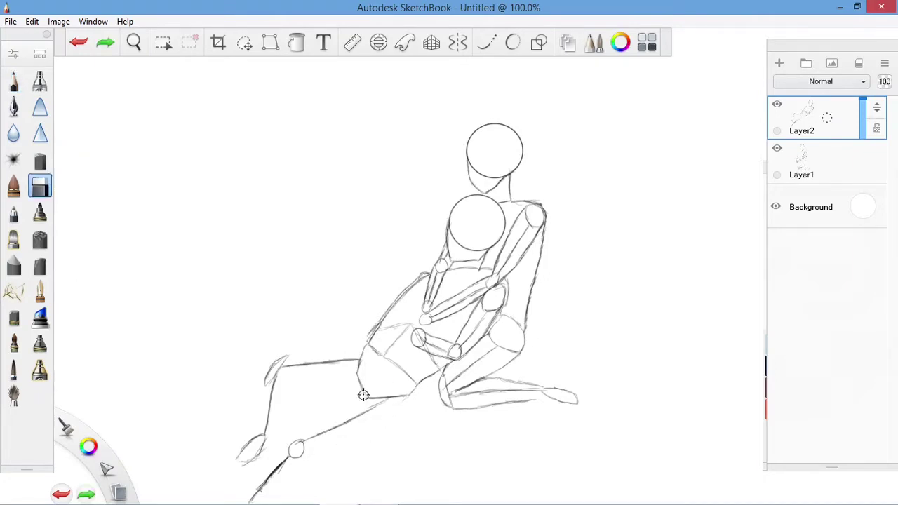
key("e")
mouse_move(364, 395)
left_mouse_down()
mouse_move(372, 399)
mouse_move(304, 434)
left_mouse_up()
mouse_move(411, 392)
left_mouse_down()
mouse_move(377, 421)
mouse_move(305, 456)
mouse_move(273, 500)
left_mouse_up()
key("ctrl+z")
left_click_drag(288, 442, 244, 499)
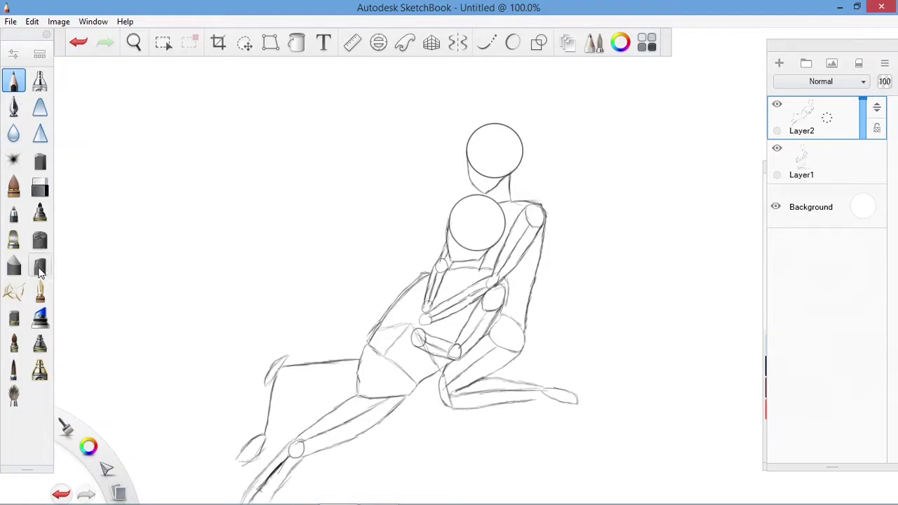
- Erase and redraw the underside of the extended leg's calf below the knee
key("e")
left_click_drag(302, 460, 278, 502)
key("e")
key("e")
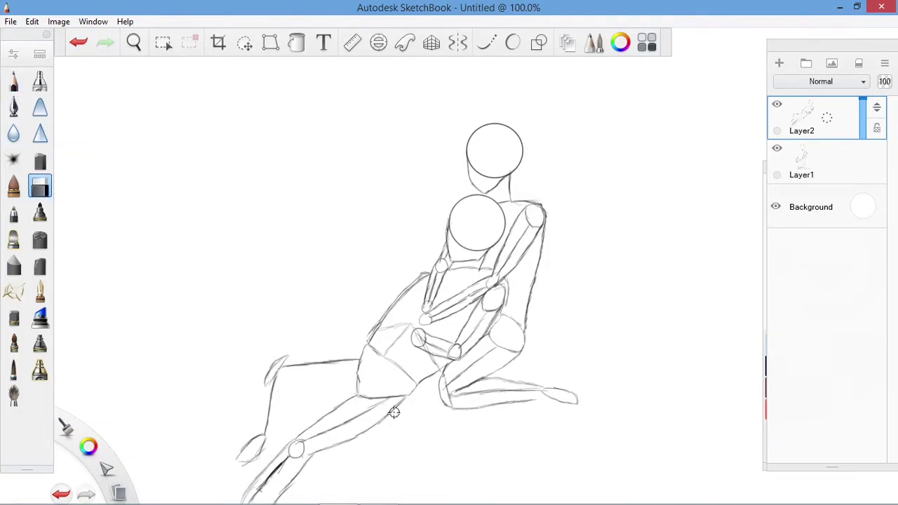
key("e")
- Outline the reclining figure's bent thigh and shin, redrawing the lower leg and foot at a wider angle
left_click_drag(364, 344, 303, 354)
mouse_move(286, 356)
left_mouse_down()
mouse_move(340, 345)
mouse_move(327, 377)
mouse_move(291, 376)
left_mouse_up()
mouse_move(265, 384)
left_mouse_down()
mouse_move(275, 425)
mouse_move(266, 437)
mouse_move(257, 414)
mouse_move(235, 453)
left_mouse_up()
key("ctrl+z")
key("e")
key("e")
left_click_drag(295, 377, 251, 439)
left_click_drag(266, 383, 253, 404)
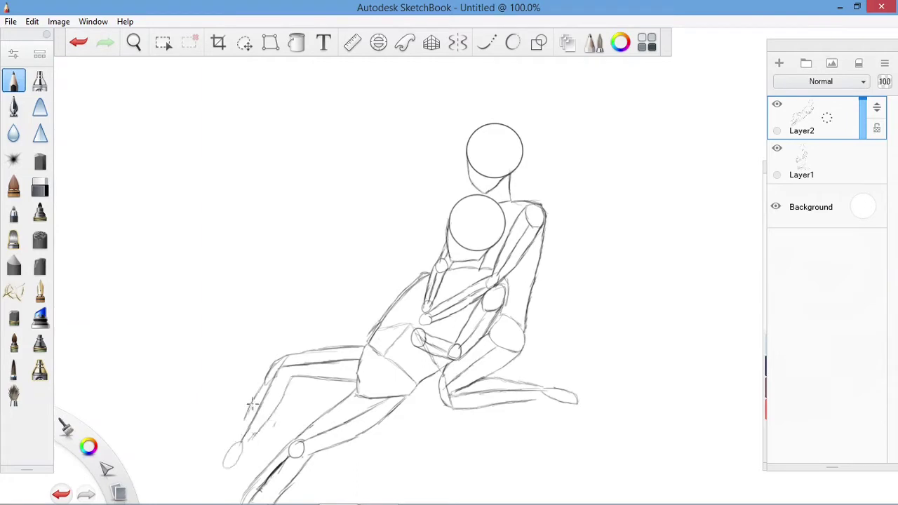
- Erase the bent leg's underside behind the knee and redraw the lower thigh and calf contours
key("e")
left_click_drag(291, 376, 276, 408)
key("e")
mouse_move(353, 381)
left_mouse_down()
mouse_move(288, 386)
mouse_move(273, 418)
left_mouse_up()
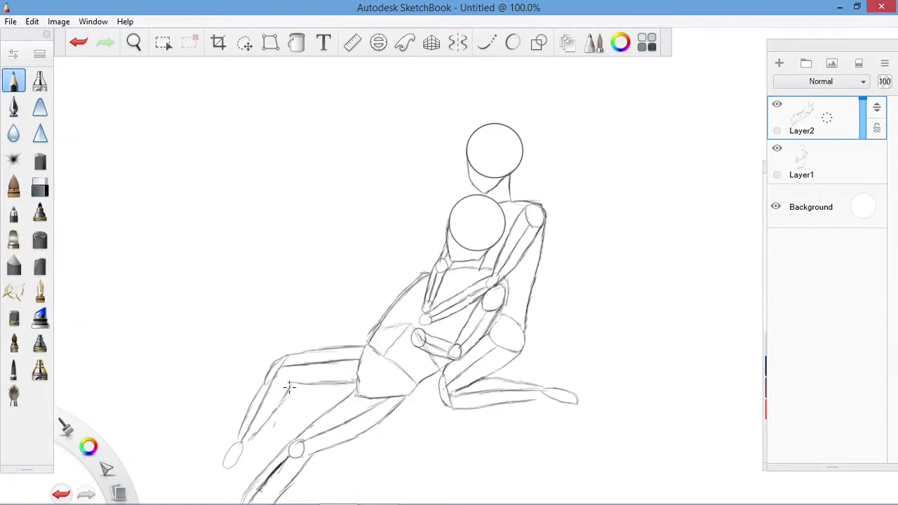
left_click_drag(289, 387, 261, 431)
- Erase the extended leg's rear calf contour and redraw it with a smoother line down from the knee
key("e")
key("e")
left_click_drag(298, 462, 278, 502)
key("e")
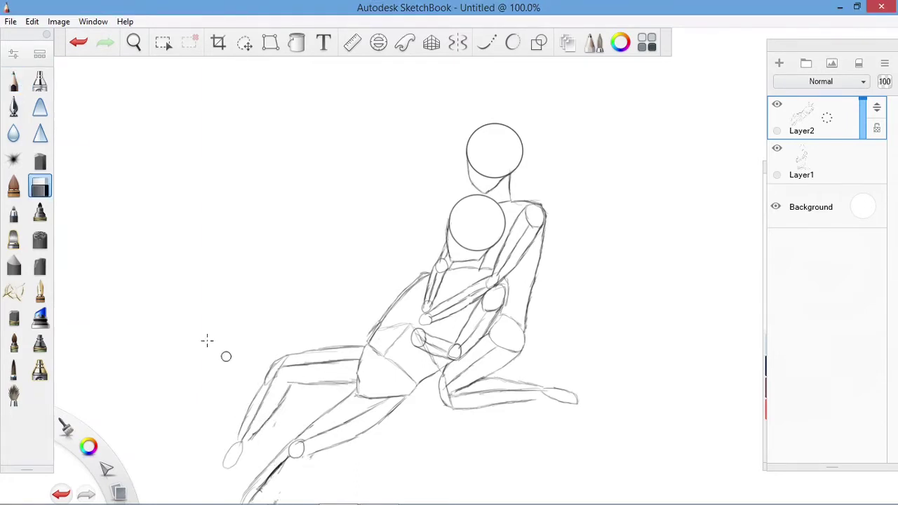
key("e")
left_click_drag(310, 458, 275, 501)
key("e")
key("e")
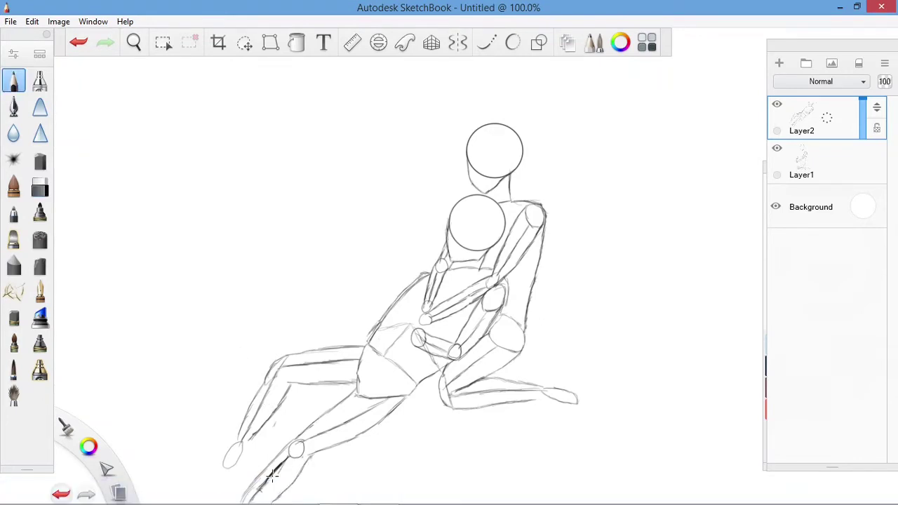
- Erase the doubled contour along the reclining figure's outer torso and redraw it from the shoulder to the waist
key("e")
key("e")
left_click_drag(414, 284, 369, 342)
left_click_drag(429, 270, 396, 302)
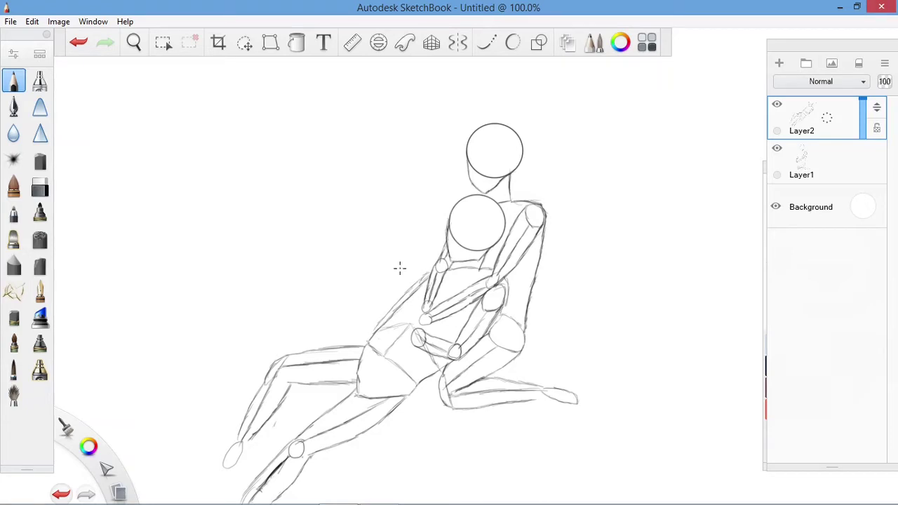
- Redraw the reclining figure's upper arm contour and erase the stray construction lines around the forearm, hand and waist
key("e")
key("e")
mouse_move(479, 304)
left_mouse_down()
mouse_move(452, 345)
mouse_move(459, 339)
mouse_move(427, 350)
mouse_move(445, 347)
left_mouse_up()
key("e")
key("e")
key("e")
key("e")
key("e")
key("e")
key("e")
key("e")
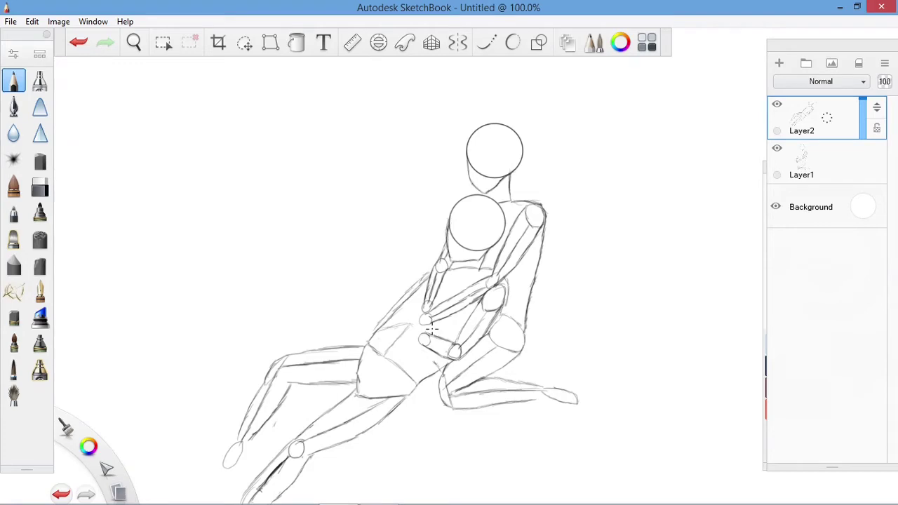
key("e")
left_click_drag(422, 327, 400, 336)
key("e")
- Fade Layer2, move the kneeling figure's head slightly down on Layer1, and draw the back of the neck
left_click_drag(876, 108, 877, 134)
left_click(814, 161)
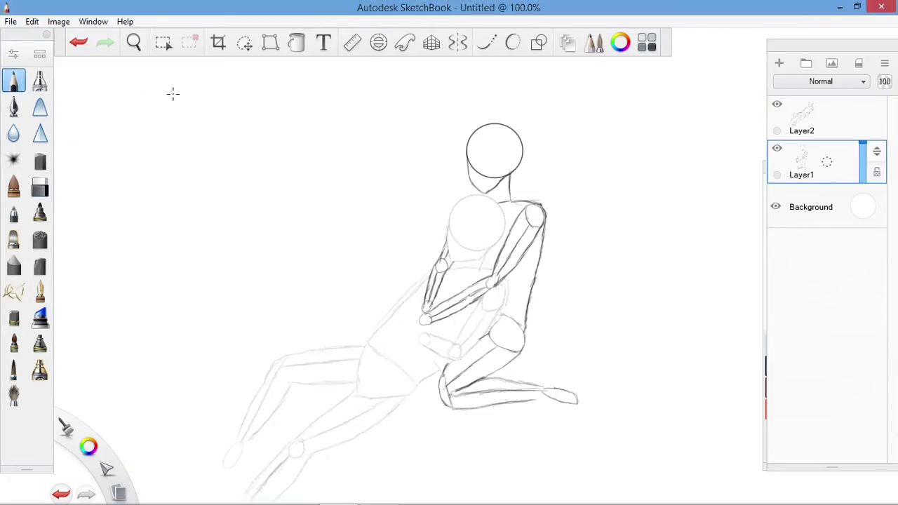
key("l")
mouse_move(481, 137)
left_mouse_down()
mouse_move(485, 120)
mouse_move(465, 151)
left_mouse_up()
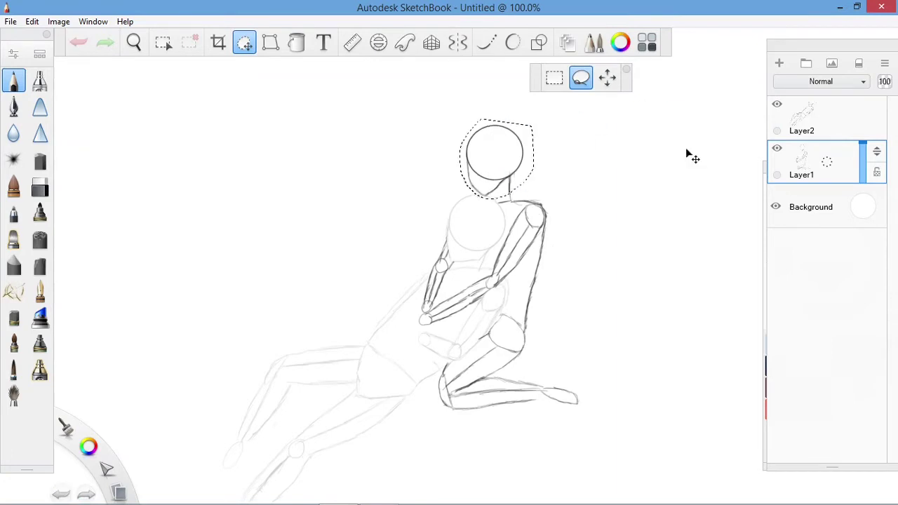
left_click(680, 124)
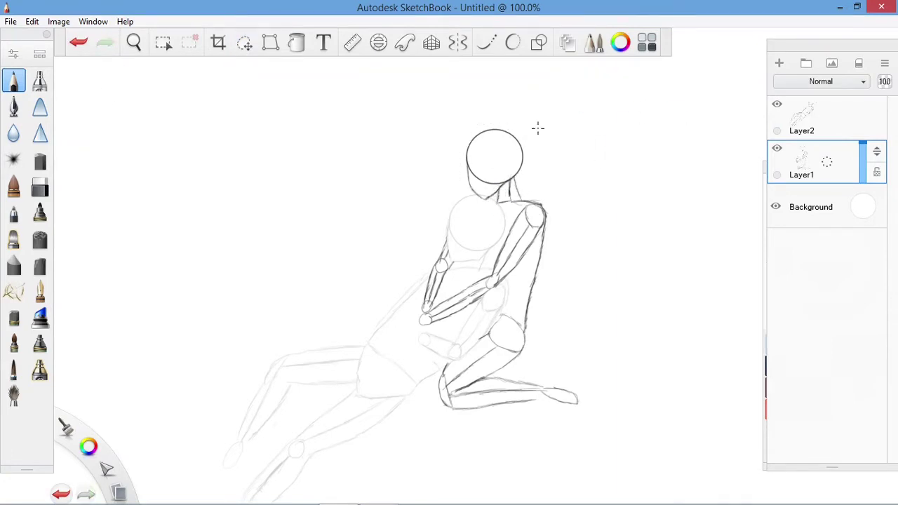
left_click_drag(518, 178, 523, 201)
- Add a new layer above the faded Layer1 and outline the kneeling figure's near arm from shoulder to wrist
key("ctrl+shift+n")
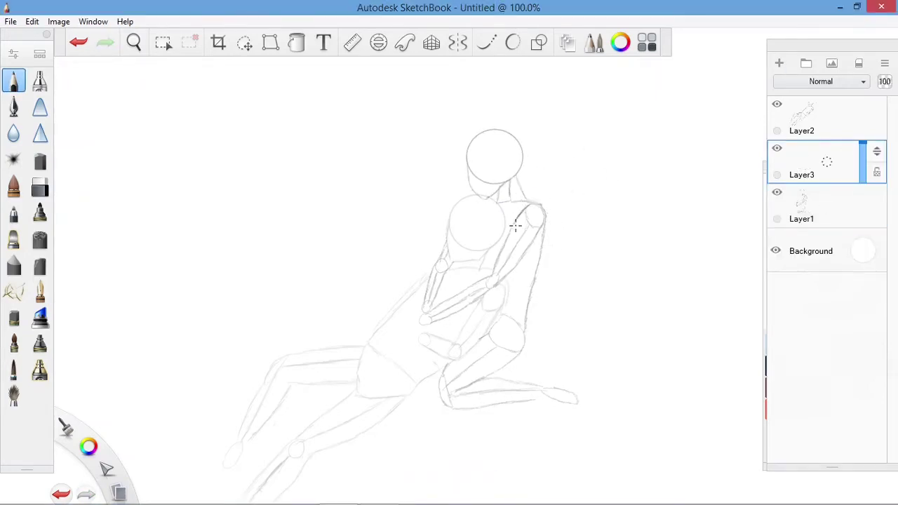
left_click_drag(496, 260, 431, 310)
left_click_drag(540, 222, 511, 272)
left_click_drag(477, 302, 431, 325)
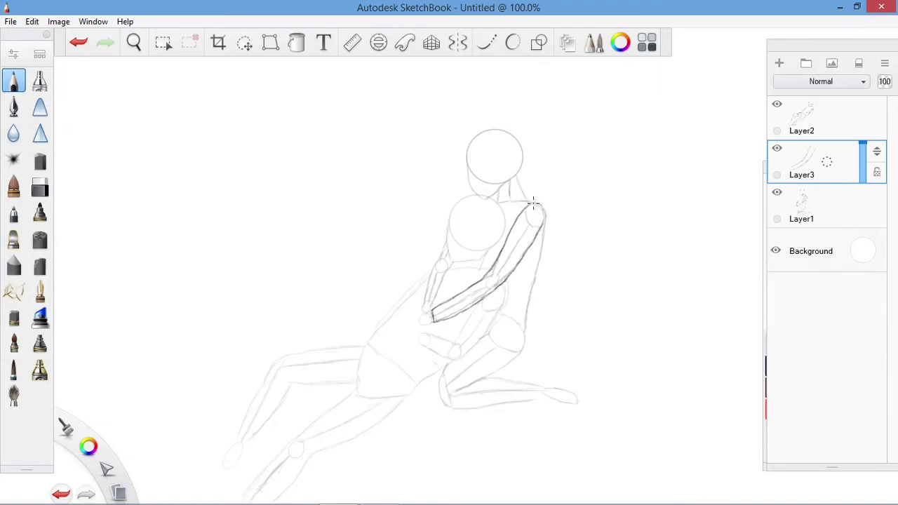
- Outline the kneeling figure's shoulder, back, waist and far arm on Layer3
mouse_move(533, 204)
left_mouse_down()
mouse_move(541, 235)
mouse_move(532, 285)
left_mouse_up()
left_click(862, 203)
left_click(814, 161)
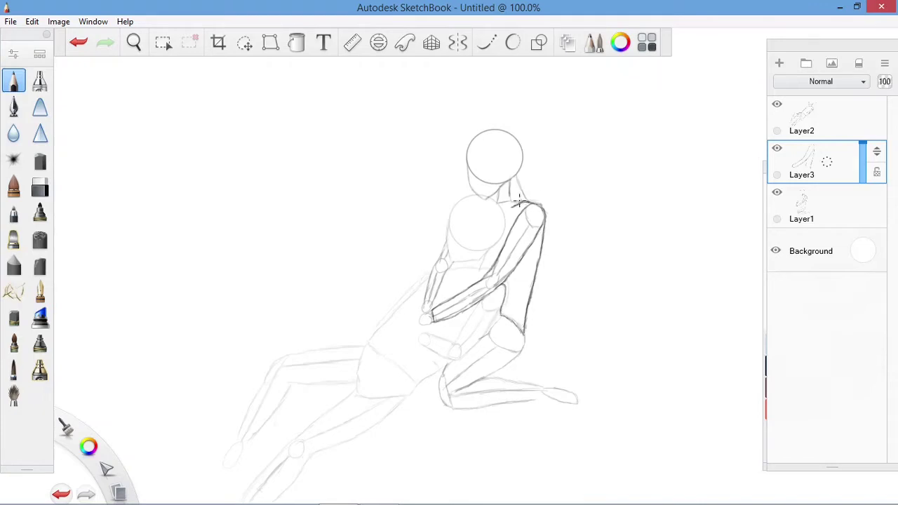
left_click_drag(443, 242, 428, 282)
- Lasso the kneeling figure's near arm on Layer1 and Layer3 and shift it slightly toward the reclining figure
left_click(798, 205)
left_click(244, 42)
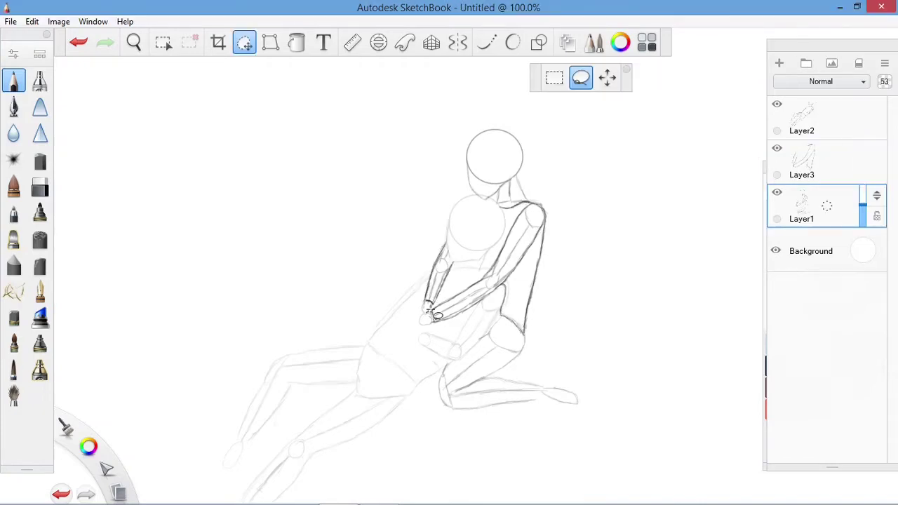
mouse_move(532, 206)
left_mouse_down()
mouse_move(439, 305)
mouse_move(532, 205)
mouse_move(491, 315)
mouse_move(442, 310)
left_mouse_up()
left_click(803, 162)
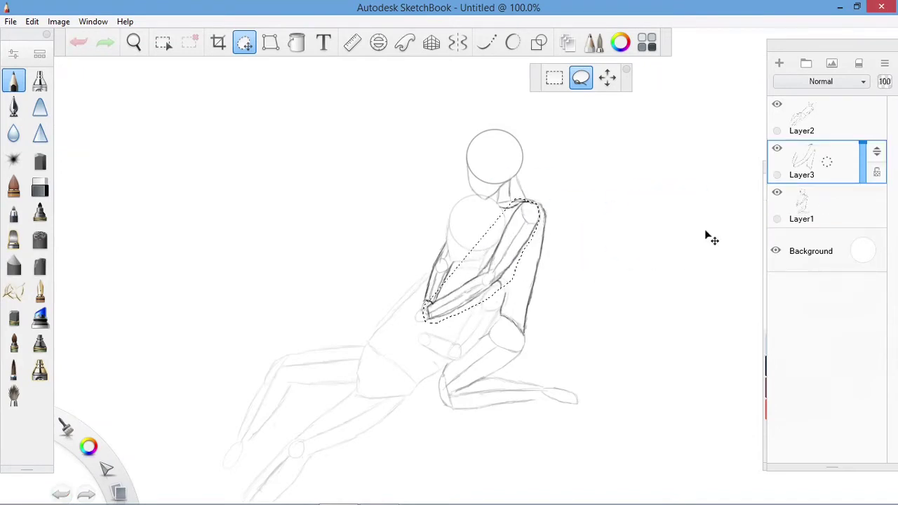
left_click(25, 72)
- Erase the construction circles and lines inside both of the kneeling figure's arms
key("e")
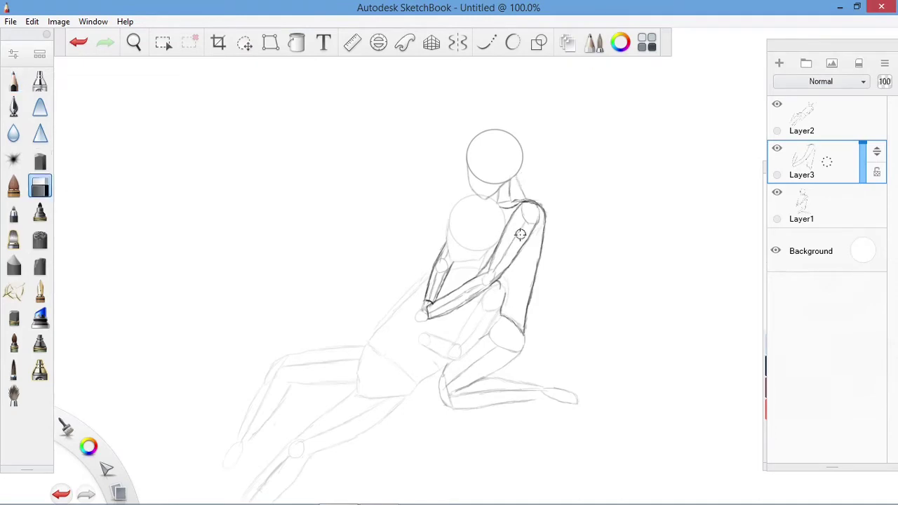
key("e")
key("e")
mouse_move(526, 212)
left_mouse_down()
mouse_move(491, 276)
mouse_move(431, 311)
left_mouse_up()
left_click_drag(447, 243, 429, 299)
left_click_drag(455, 263, 445, 274)
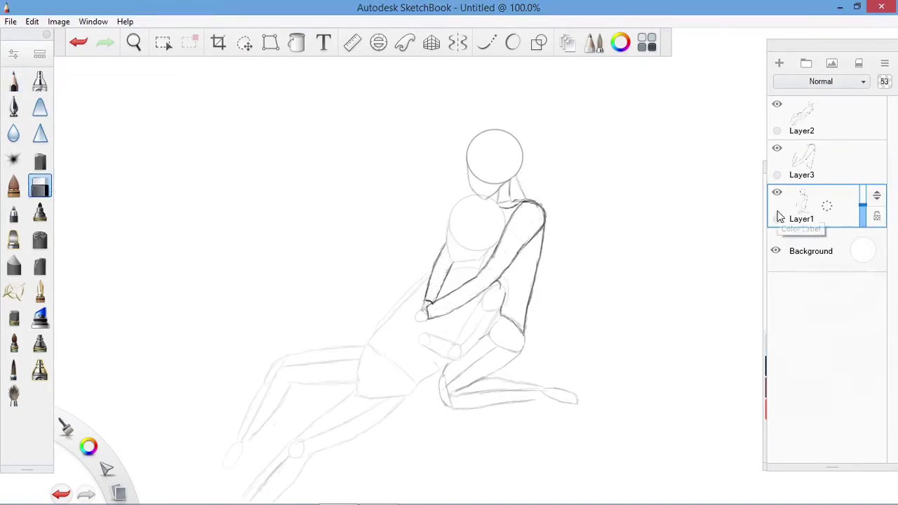
- Add a new layer beneath Layer3 and choose a muted pink as the pen colour
left_click(821, 172)
left_click(779, 63)
key("e")
key("c")
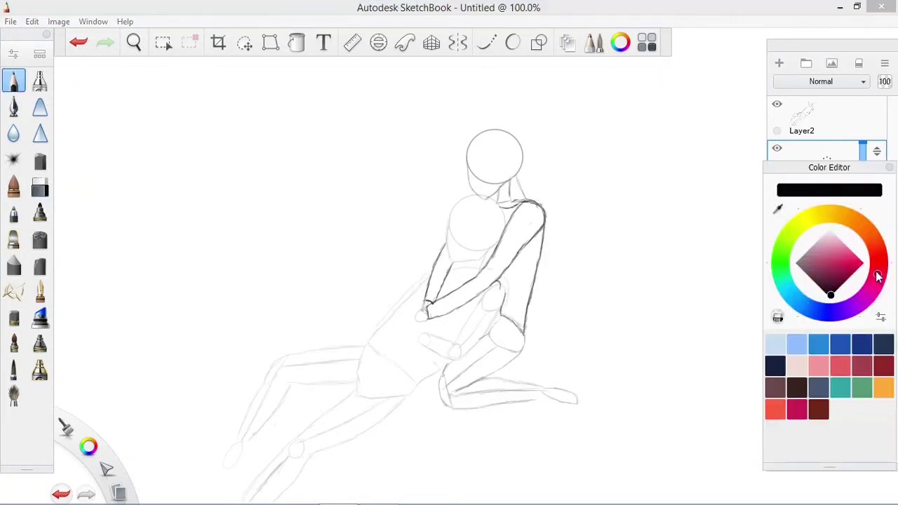
left_click(878, 276)
left_click(830, 258)
left_click_drag(877, 162, 876, 205)
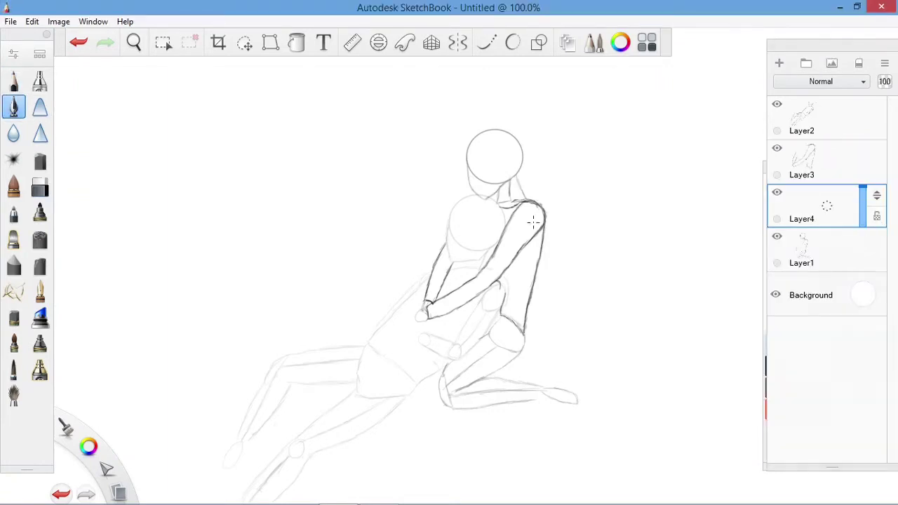
- Fill the kneeling figure's near arm with pink on Layer4 and erase the overspill along its edges
mouse_move(531, 228)
left_mouse_down()
mouse_move(506, 259)
mouse_move(528, 237)
mouse_move(520, 242)
mouse_move(508, 224)
mouse_move(433, 316)
mouse_move(492, 281)
mouse_move(435, 313)
left_mouse_up()
key("e")
key("bracketleft")
key("e")
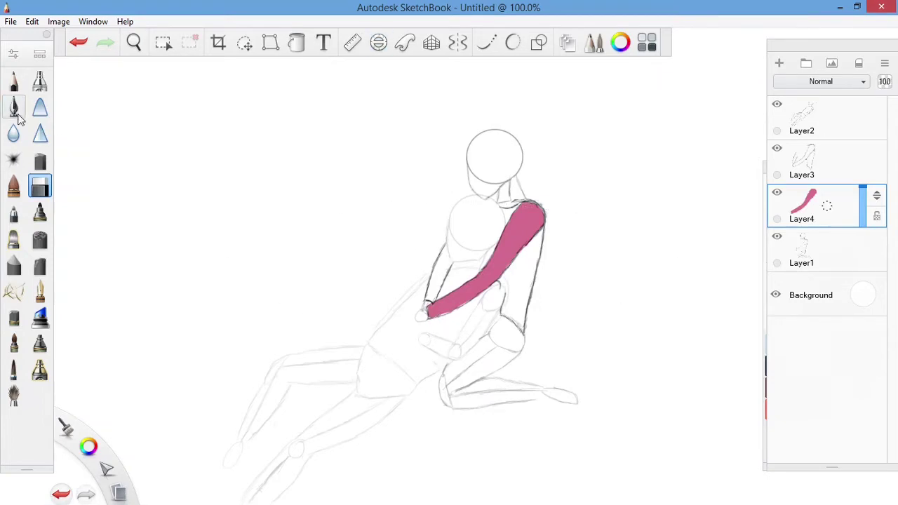
- Fill the kneeling figure's torso and far arm with pink, touching up the waist outline on Layer3
left_click_drag(541, 217, 523, 330)
key("p")
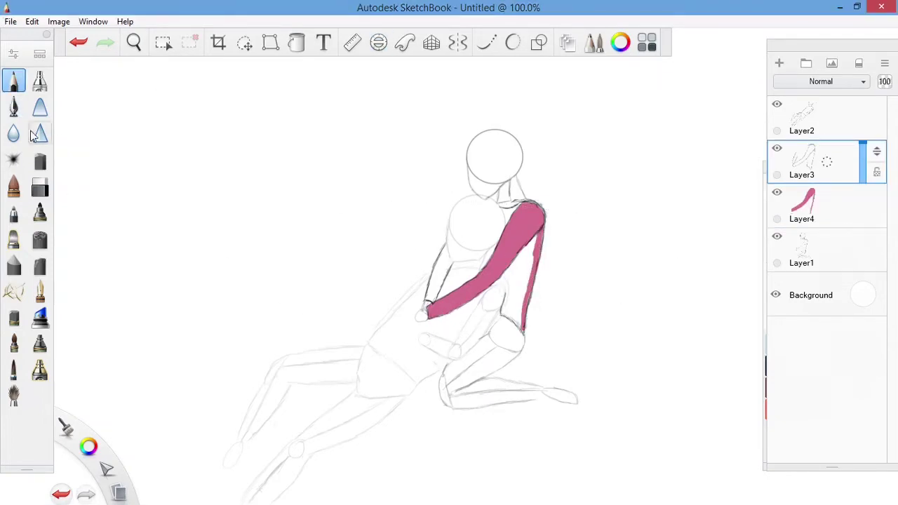
key("ctrl+i")
left_click(782, 209)
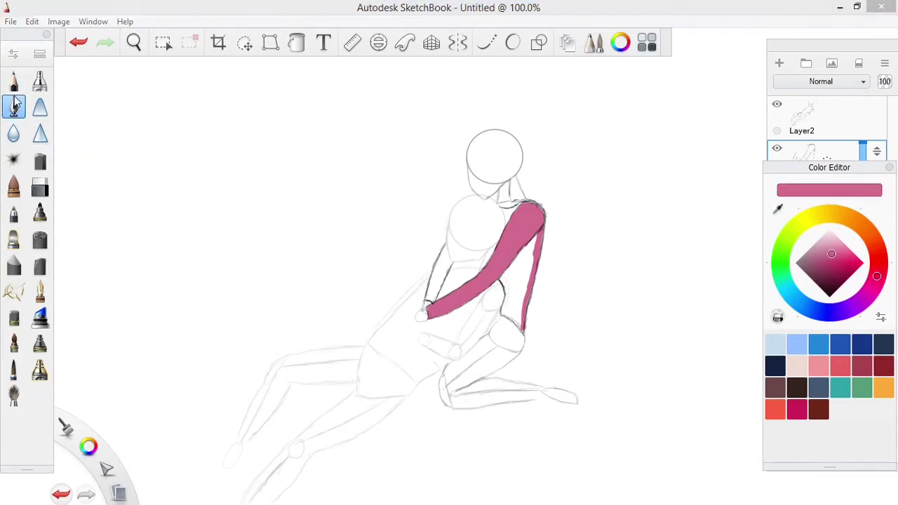
left_click(523, 238)
key("ctrl+i")
mouse_move(541, 229)
left_mouse_down()
mouse_move(521, 330)
mouse_move(502, 313)
mouse_move(508, 296)
mouse_move(518, 327)
mouse_move(505, 309)
mouse_move(508, 222)
left_mouse_up()
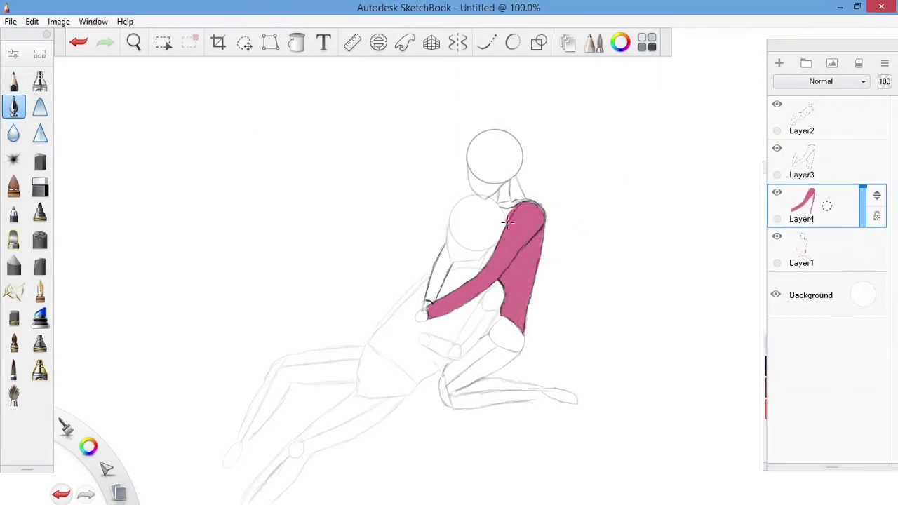
mouse_move(444, 247)
left_mouse_down()
mouse_move(430, 299)
mouse_move(449, 263)
mouse_move(435, 278)
left_mouse_up()
key("e")
- Restore Layer2 to 100 opacity and add a short black pencil stroke at the reclining figure's neck
left_click(802, 116)
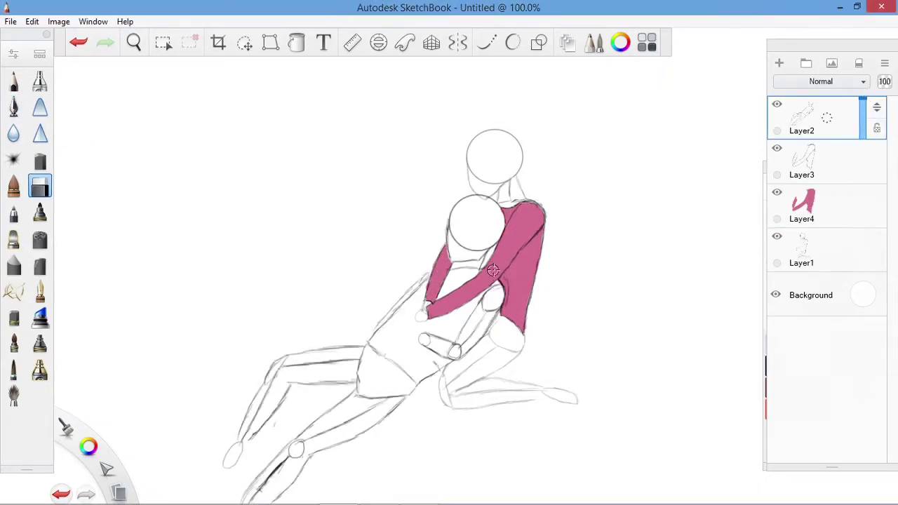
key("ctrl+z")
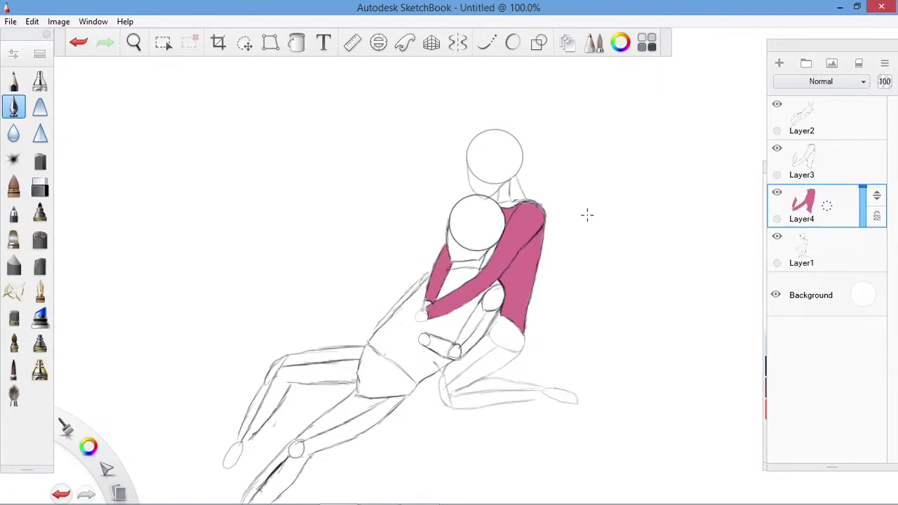
key("ctrl+z")
key("ctrl+y")
key("ctrl+i")
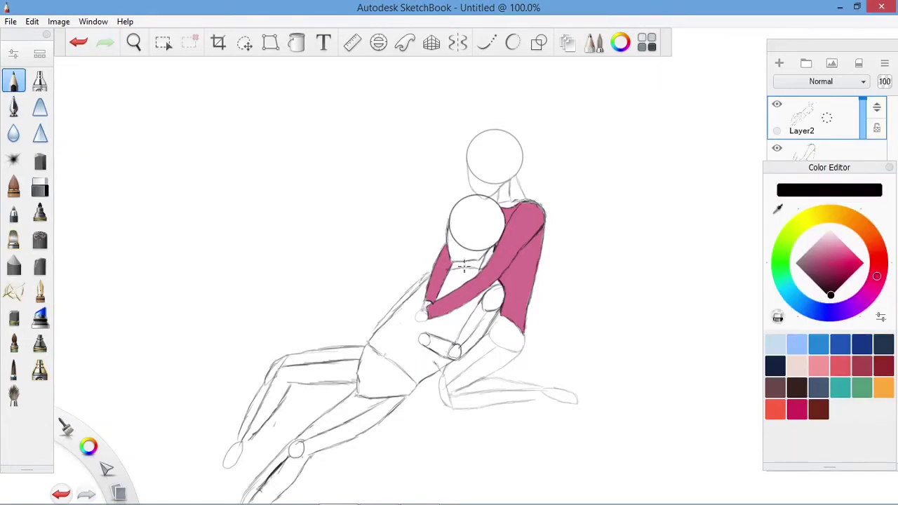
- Dab a darker pink swatch beside the figures and shade the kneeling figure's torso and sleeves with it
left_click(832, 254)
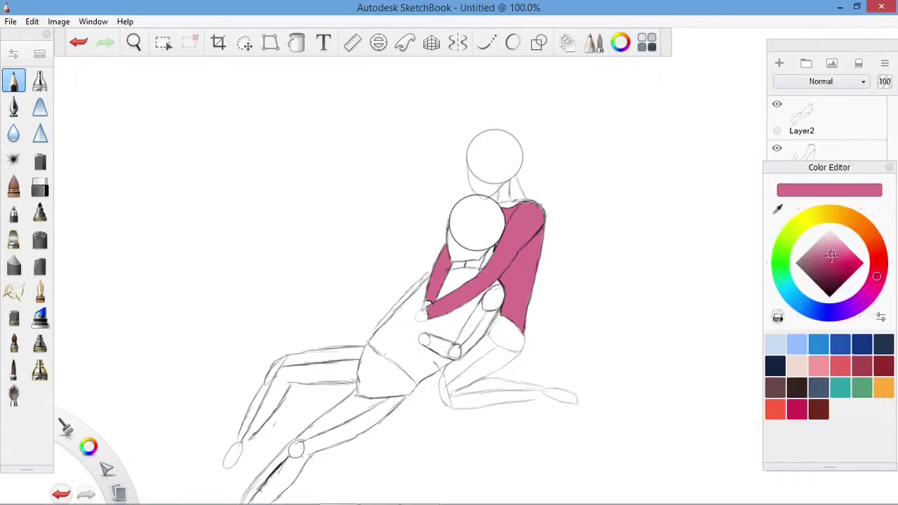
left_click(825, 262)
left_click(729, 119)
mouse_move(542, 237)
left_mouse_down()
mouse_move(514, 306)
mouse_move(519, 324)
mouse_move(511, 277)
mouse_move(539, 232)
mouse_move(509, 296)
left_mouse_up()
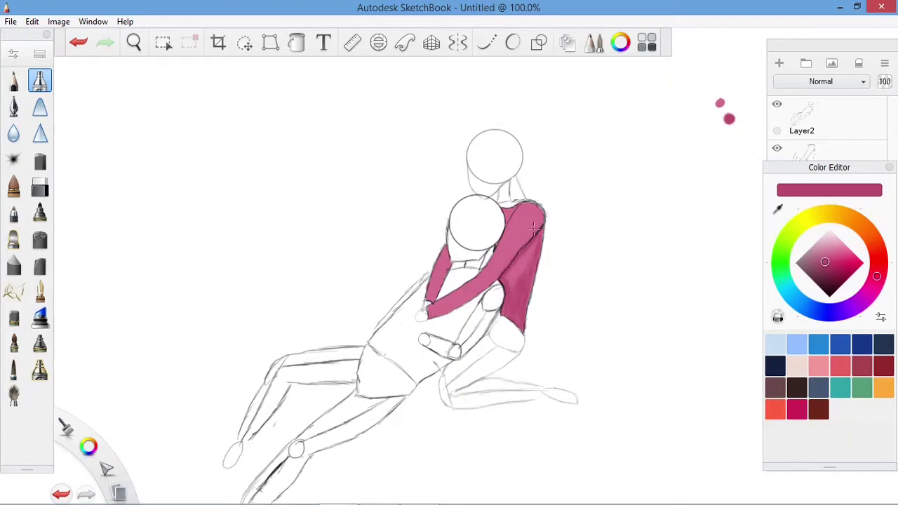
mouse_move(540, 223)
left_mouse_down()
mouse_move(500, 279)
mouse_move(447, 306)
mouse_move(444, 267)
left_mouse_up()
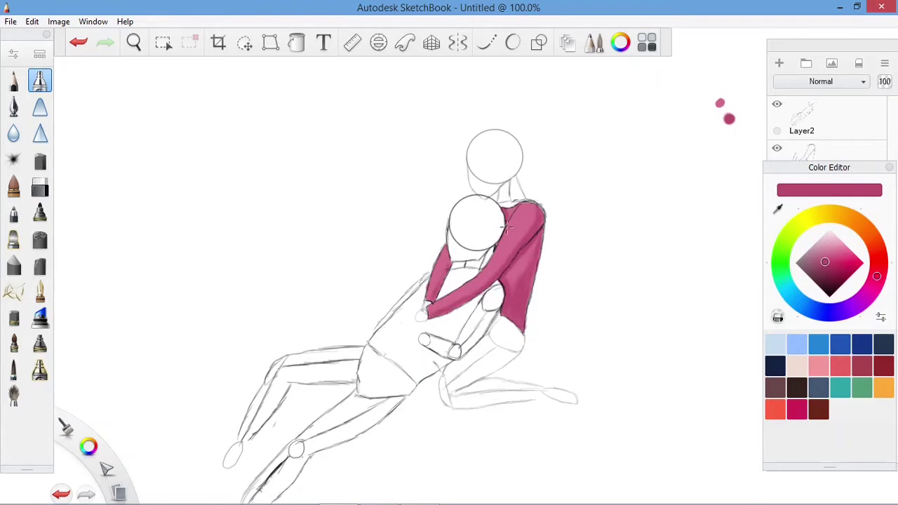
- Highlight the kneeling figure's shoulder and near sleeve with a lighter pink
left_click(831, 250)
left_click_drag(518, 208, 530, 209)
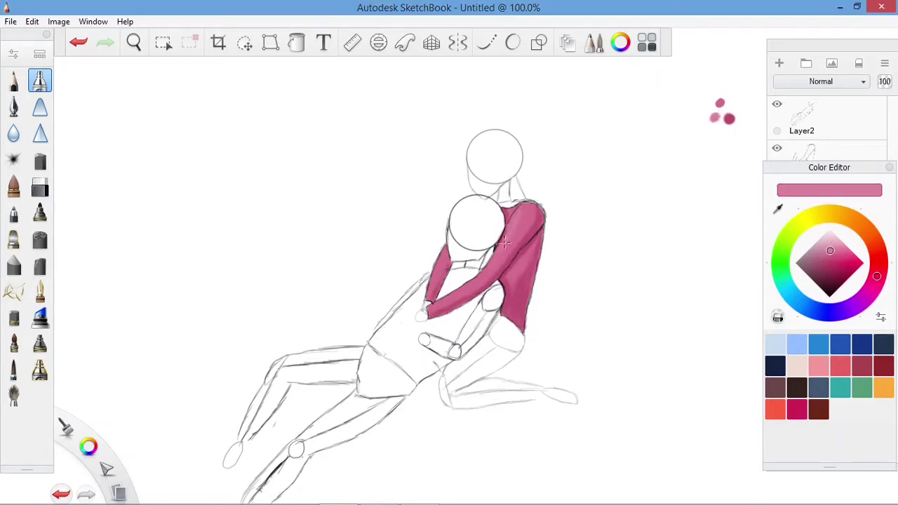
left_click_drag(505, 243, 463, 288)
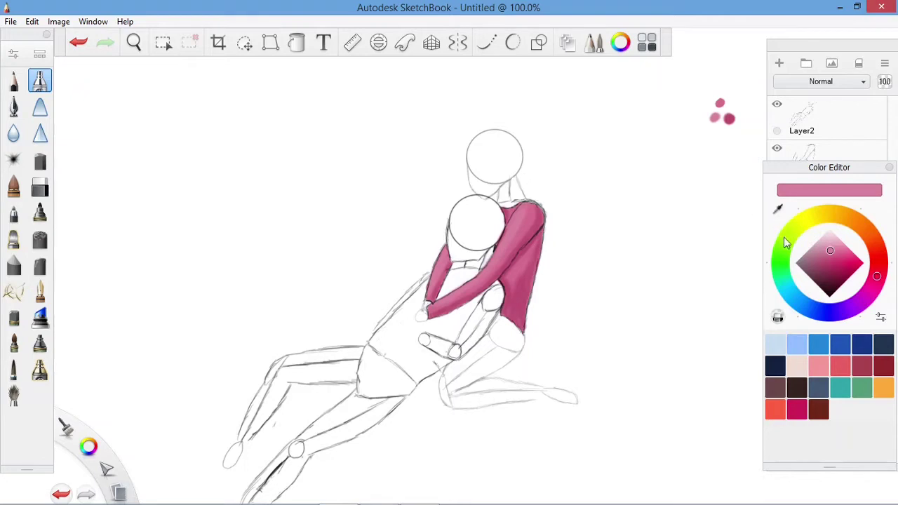
- Merge the top's outlines with its colour on Layer4 and place a new layer directly beneath it
left_click(887, 55)
key("ctrl+shift+n")
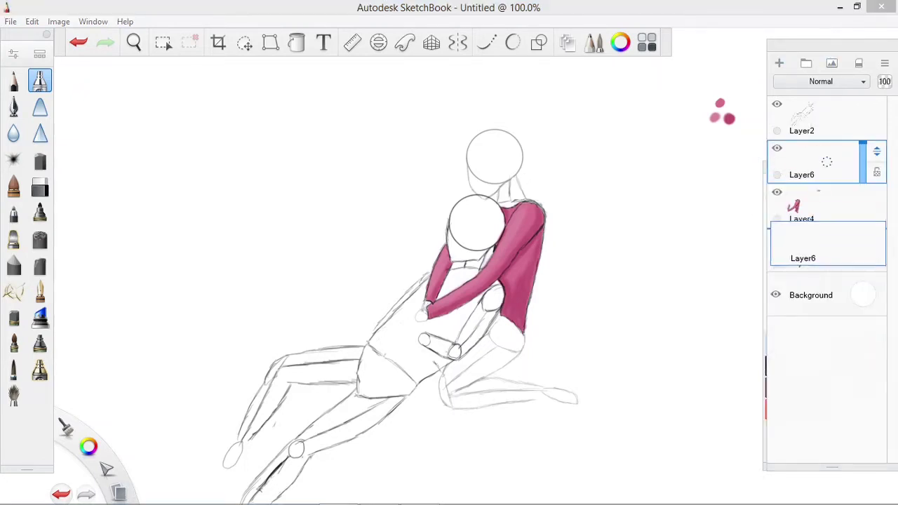
left_click_drag(770, 228, 770, 242)
- Outline the kneeling figure's thigh, knee and lower leg in pencil on Layer6
key("b")
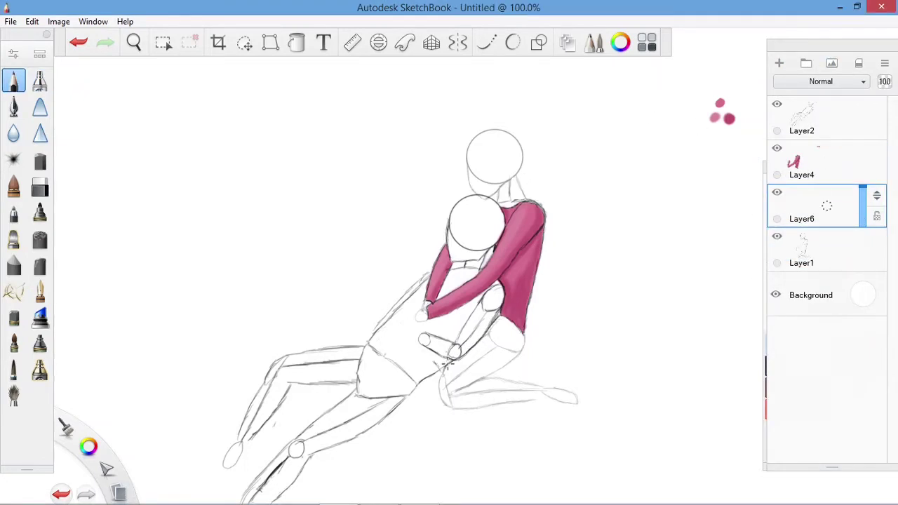
left_click_drag(455, 409, 501, 401)
left_click_drag(516, 359, 461, 386)
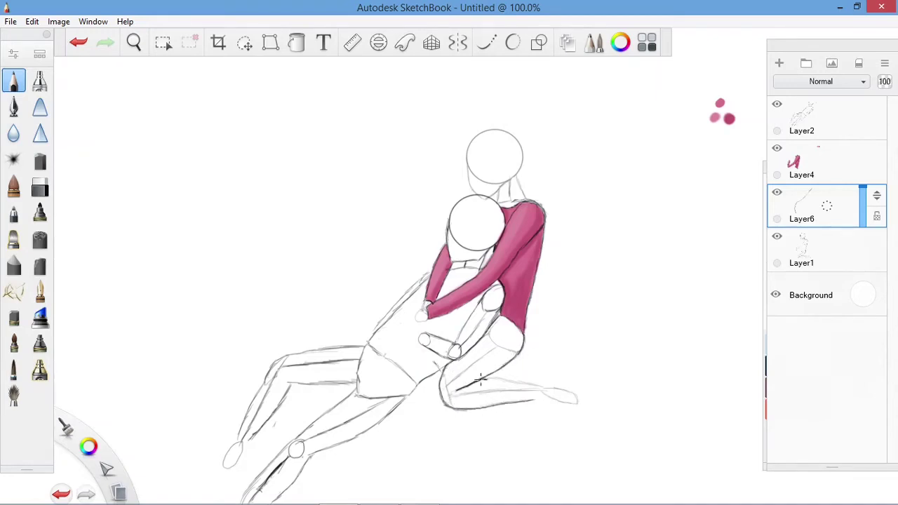
left_click_drag(517, 382, 540, 385)
key("e")
- Add a layer for the trouser colour and choose a light blue for the pen
key("ctrl+l")
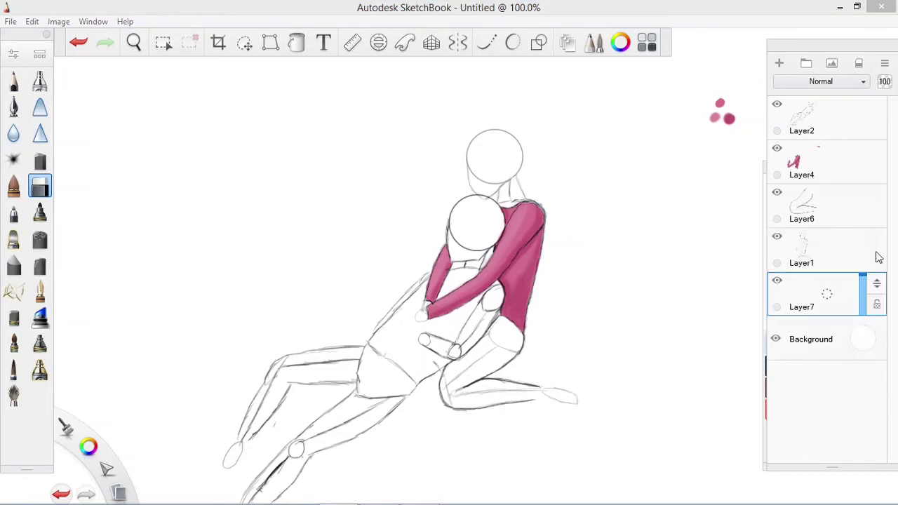
left_click(13, 107)
left_click(621, 42)
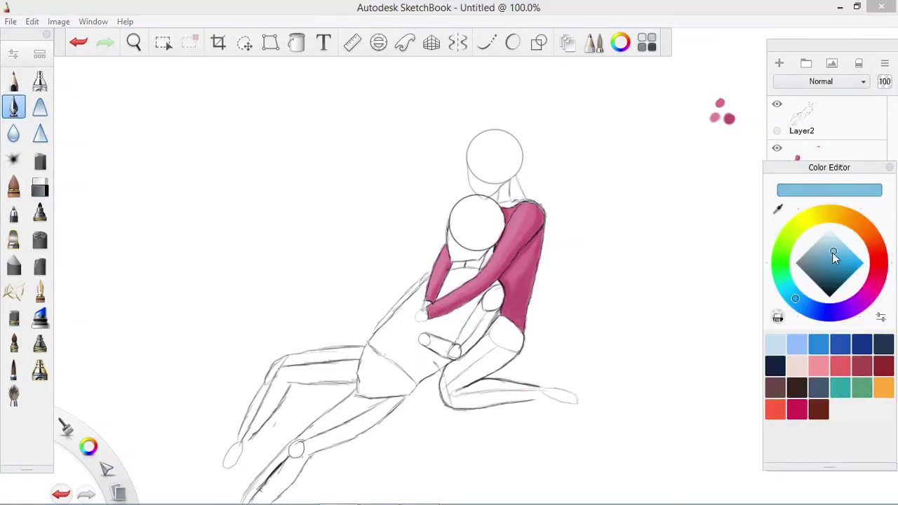
left_click(834, 253)
- Fill the kneeling figure's legs with light blue, dab a matching swatch, and erase the overspill at the edges
mouse_move(515, 337)
left_mouse_down()
mouse_move(499, 321)
mouse_move(461, 374)
mouse_move(464, 355)
mouse_move(443, 382)
mouse_move(501, 329)
mouse_move(454, 370)
mouse_move(454, 383)
mouse_move(505, 344)
left_mouse_up()
left_click(732, 138)
mouse_move(535, 391)
left_mouse_down()
mouse_move(484, 385)
mouse_move(477, 390)
mouse_move(506, 404)
mouse_move(487, 404)
left_mouse_up()
key("e")
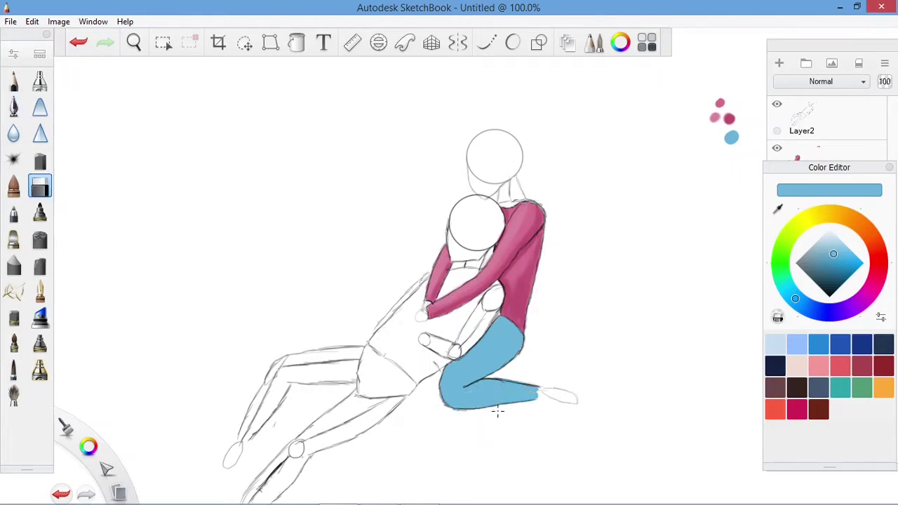
key("e")
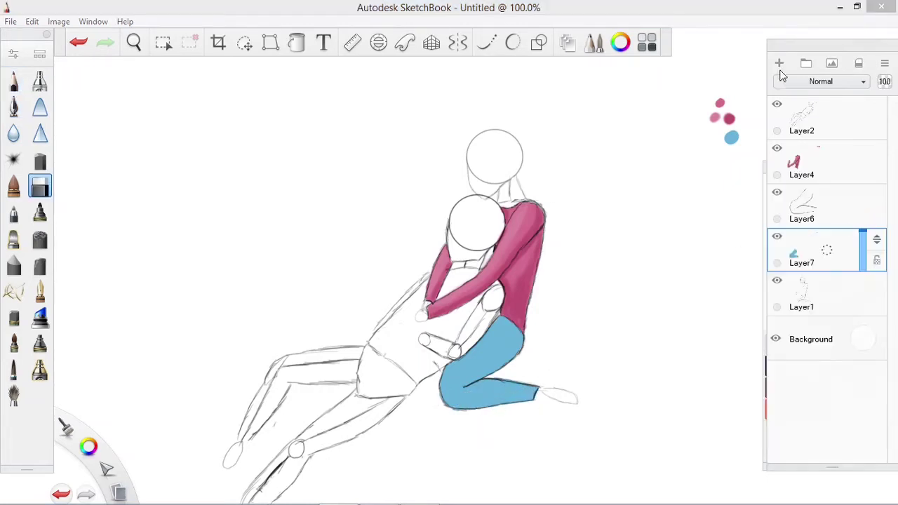
- Add a layer above Layer7 and erase the trouser outline and blue fill over the kneeling figure's lower calf
left_click(500, 346, "alt")
left_click(509, 328, "alt")
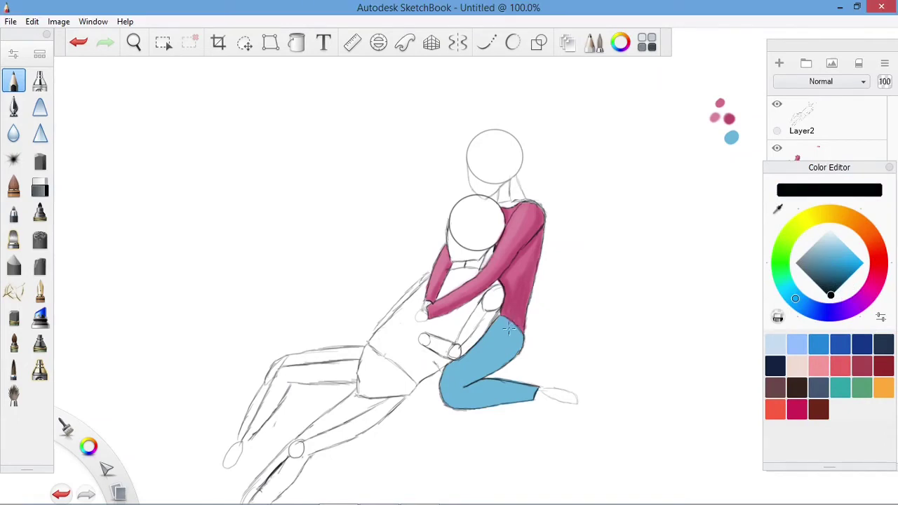
key("ctrl+z")
key("e")
mouse_move(528, 382)
left_mouse_down()
mouse_move(491, 406)
mouse_move(536, 381)
left_mouse_up()
left_click(817, 295)
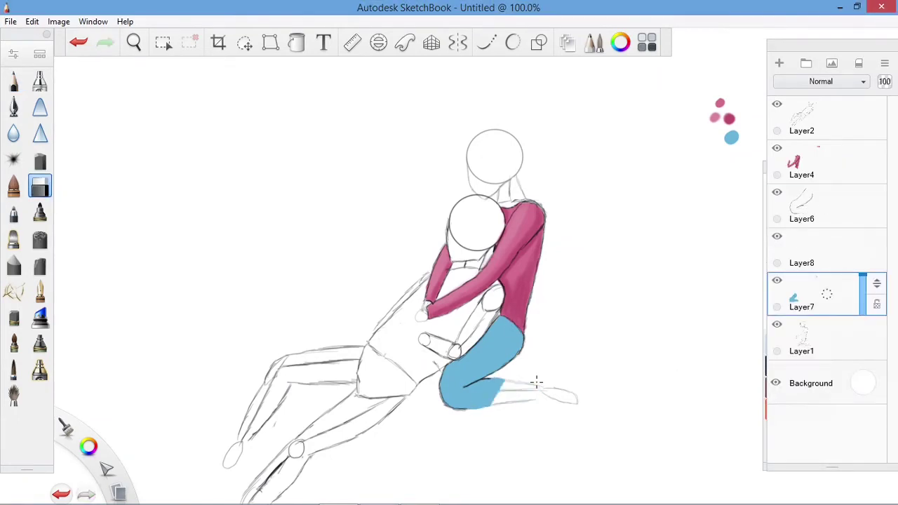
- Undo the erasing on the kneeling figure's calf and pencil the pocket and inner fold lines of the trousers on Layer6
left_click(835, 221)
key("e")
key("ctrl+z")
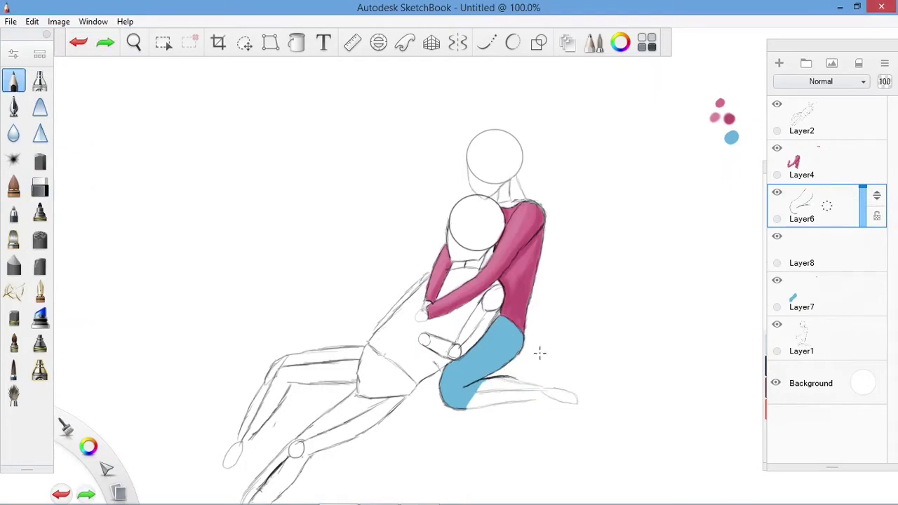
key("ctrl+z")
left_click_drag(518, 322, 457, 380)
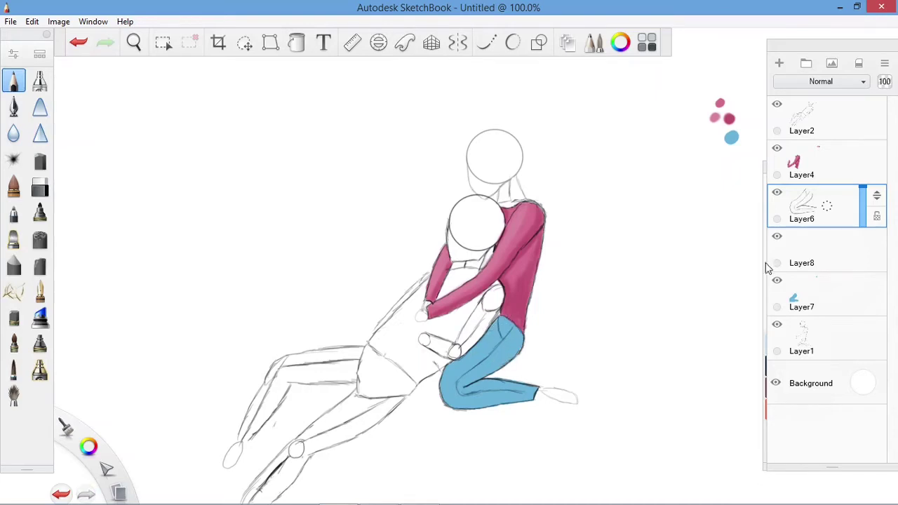
- Shade the trousers with a darker and a lighter blue using the airbrush, and dab both shades beside the blue swatch
left_click(621, 42)
left_click(13, 106)
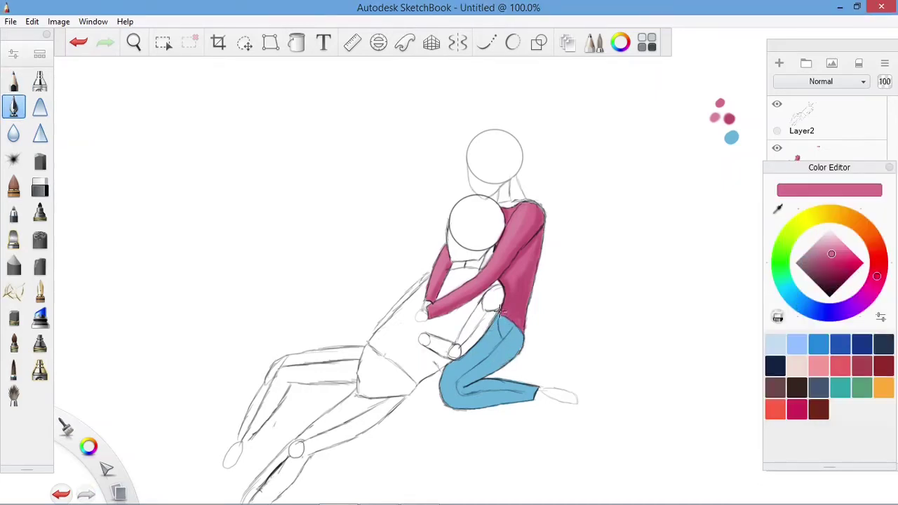
left_click(40, 80)
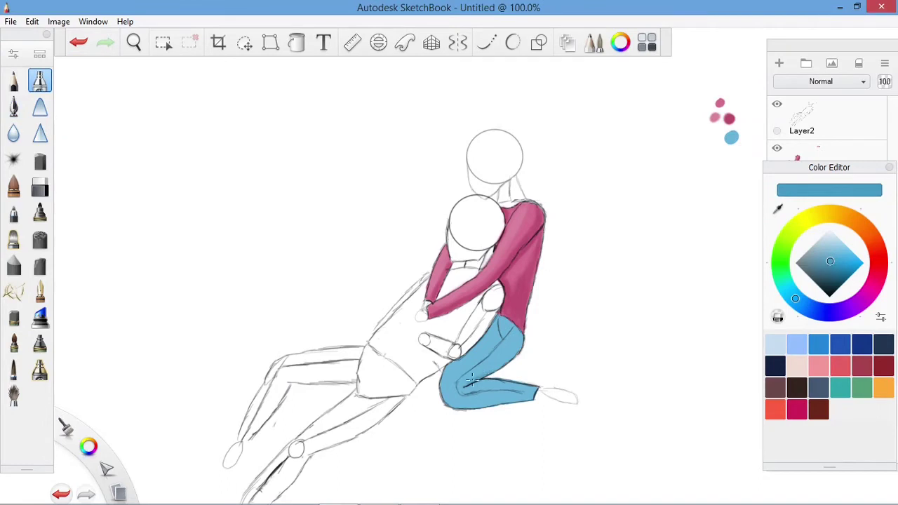
mouse_move(473, 380)
left_mouse_down()
mouse_move(499, 366)
mouse_move(467, 383)
mouse_move(466, 398)
mouse_move(497, 384)
mouse_move(520, 391)
mouse_move(481, 389)
left_mouse_up()
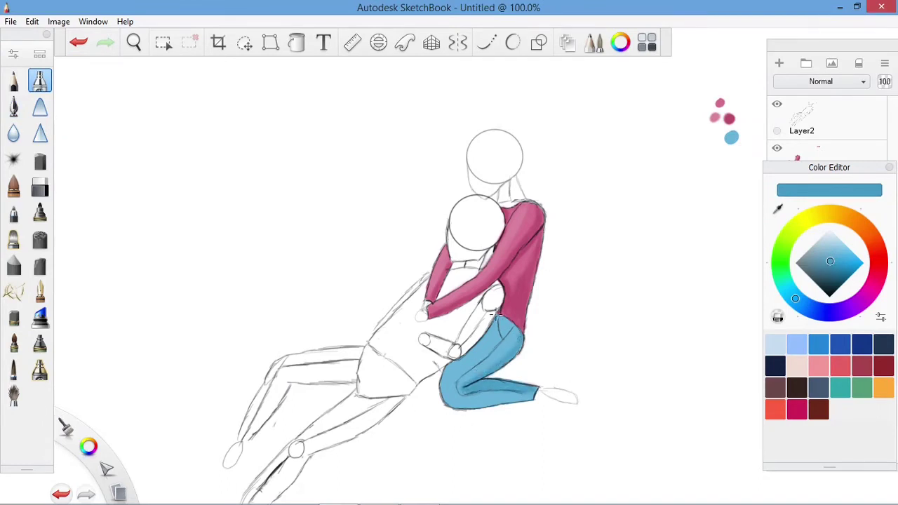
left_click(781, 206)
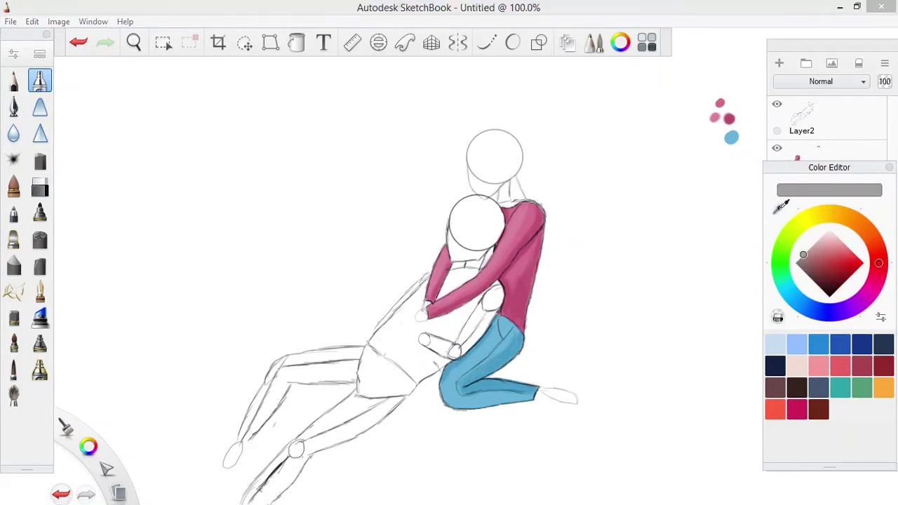
left_click(482, 351)
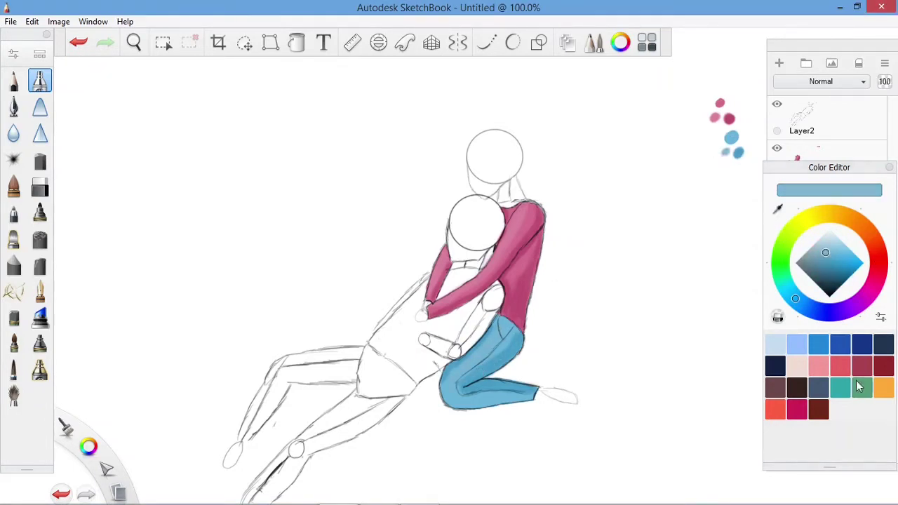
- Add a layer above Layer1 and outline the kneeling figure's shoe in pencil
left_click(779, 63)
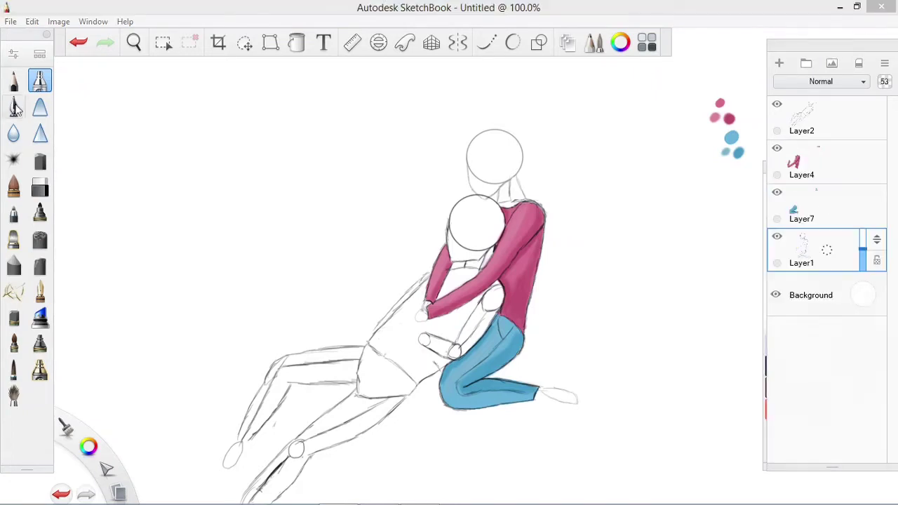
left_click(13, 80)
left_click_drag(566, 393, 576, 401)
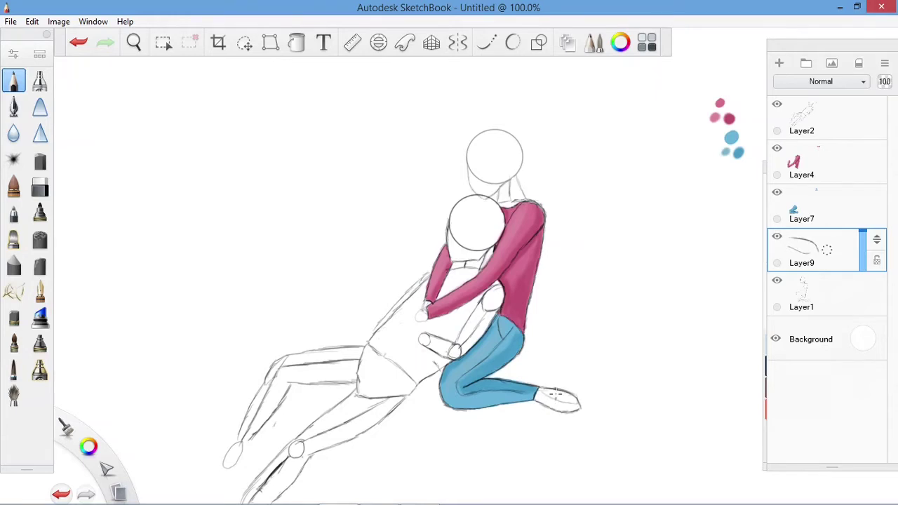
key("ctrl+z")
- Add a layer for the shoe colour and set the pen to white
left_click(779, 63)
left_click(803, 337)
left_click(620, 42)
left_click(13, 107)
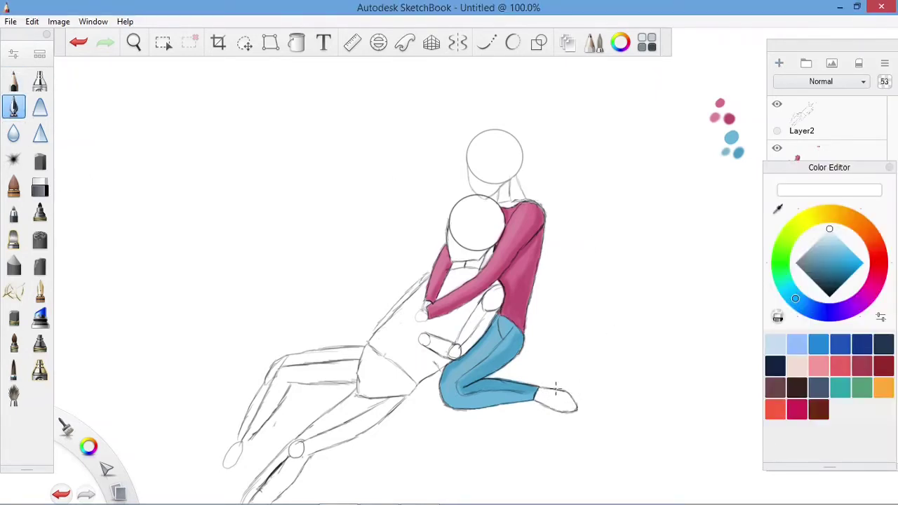
left_click(780, 210)
left_click(830, 231)
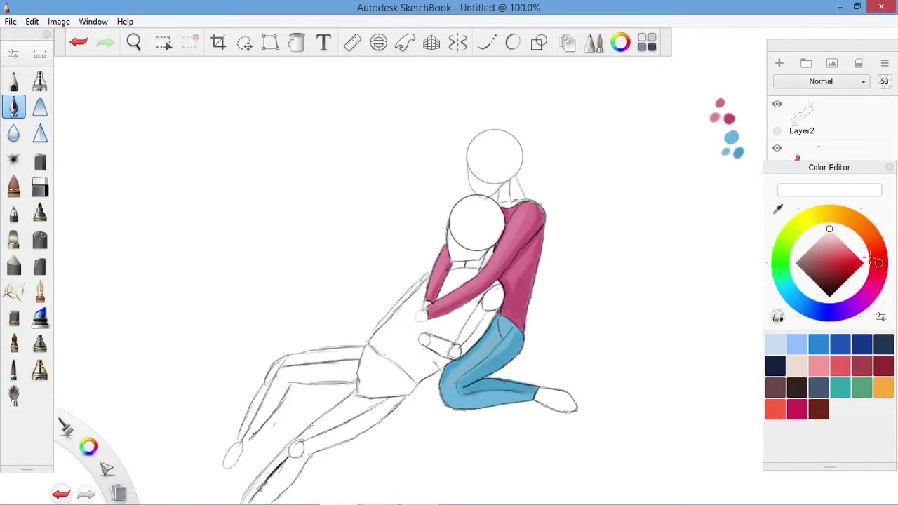
- Shade the shoe with very light greys using the airbrush, and merge the shoe layers into Layer1
left_click(805, 220)
left_click(821, 236)
left_click(40, 80)
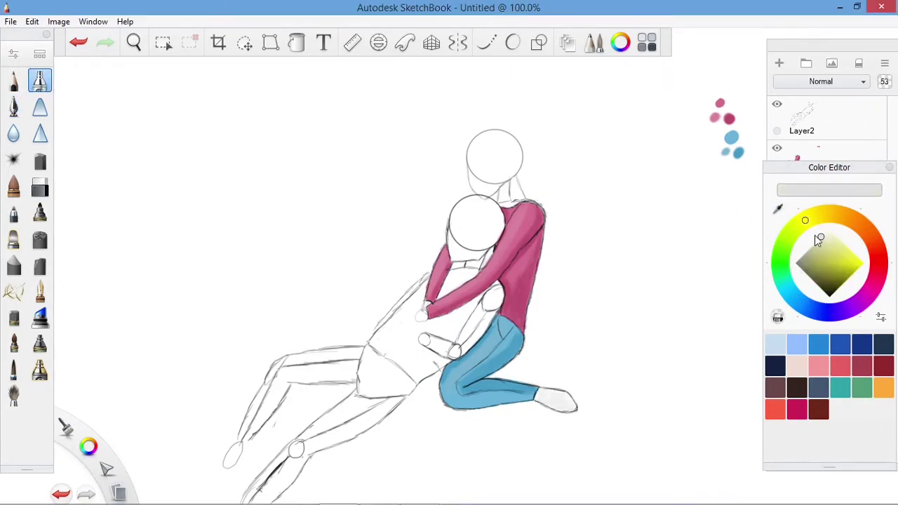
left_click(826, 234)
left_click(822, 301)
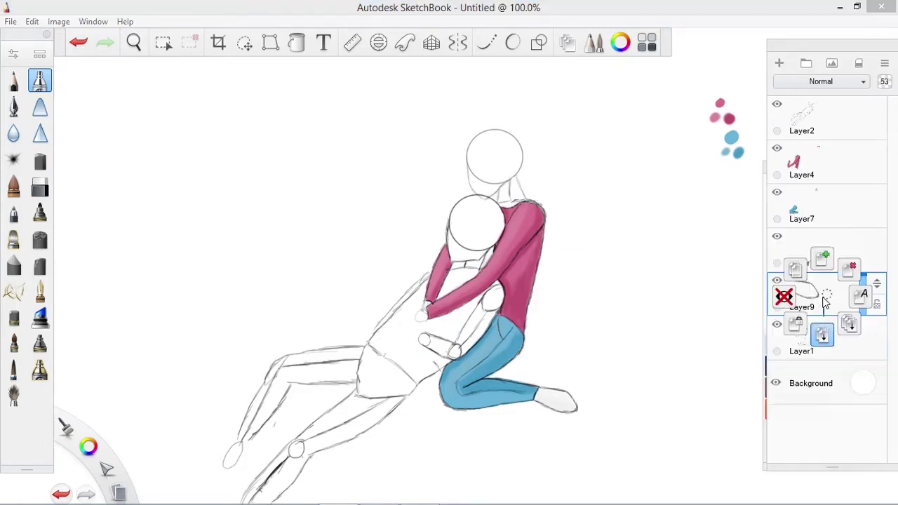
- Add a layer between Layer2 and Layer4 and pencil a ribbed collar around the kneeling figure's neck
left_click(822, 287)
left_click_drag(864, 242, 864, 165)
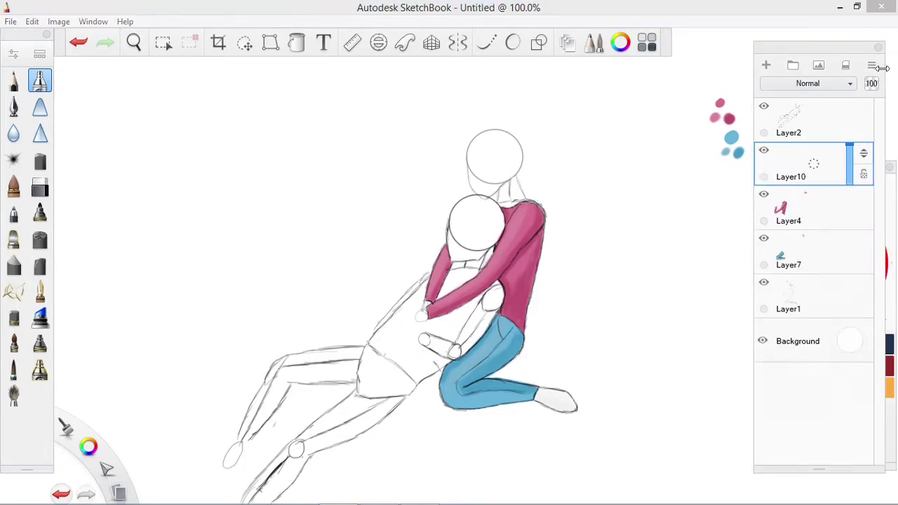
left_click(14, 80)
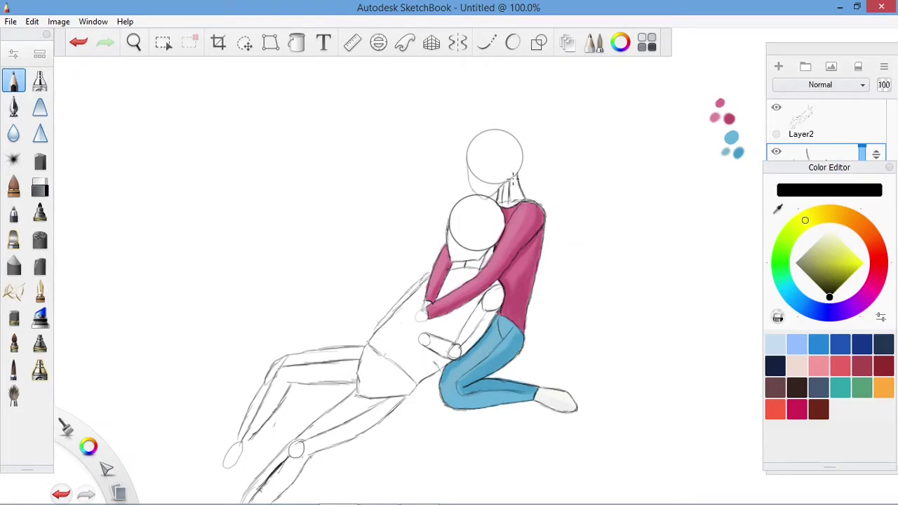
- Lasso the kneeling figure's head on Layer1 and nudge it slightly down toward the collar
left_click(814, 295)
left_click(245, 42)
left_click_drag(490, 119, 469, 209)
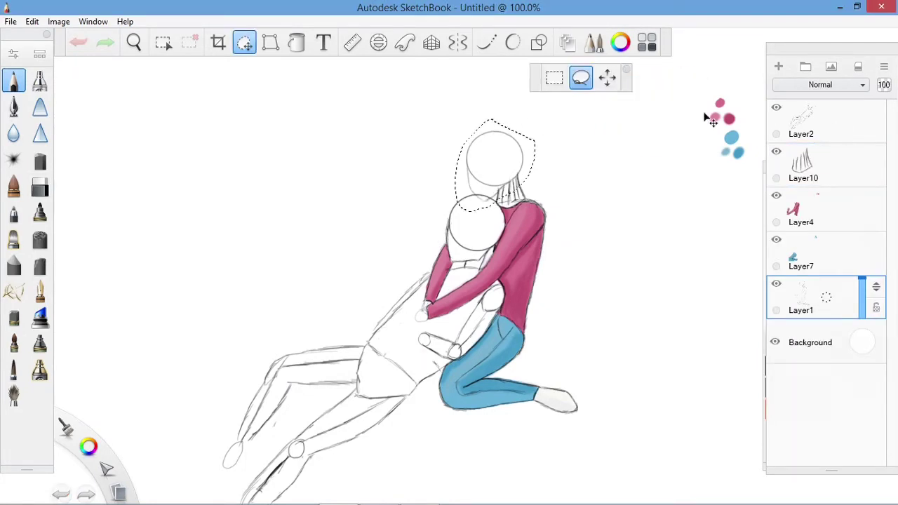
left_click(709, 106)
left_click(706, 110)
- Add a layer beneath the collar outline on Layer10 and fill the collar with yellow using the pen
left_click(807, 169)
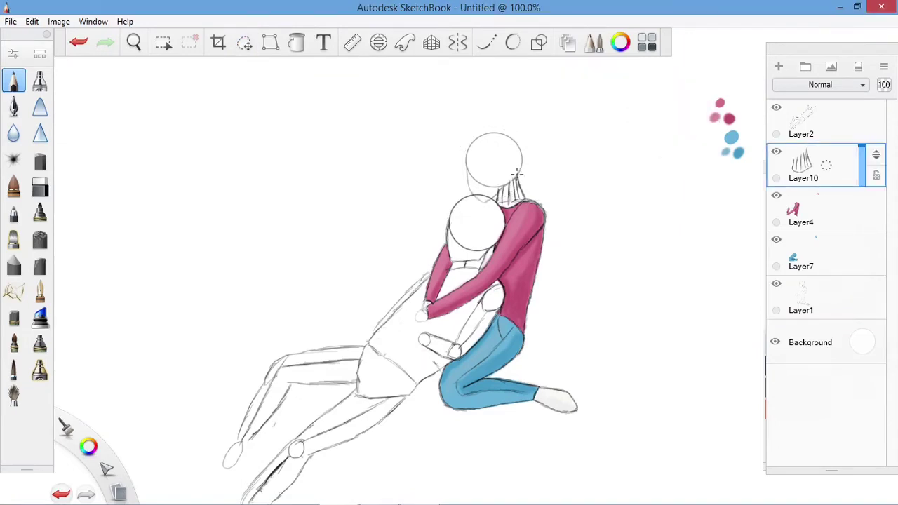
left_click(39, 185)
key("ctrl+shift+n")
mouse_move(876, 160)
left_mouse_down()
mouse_move(868, 237)
mouse_move(874, 341)
left_mouse_up()
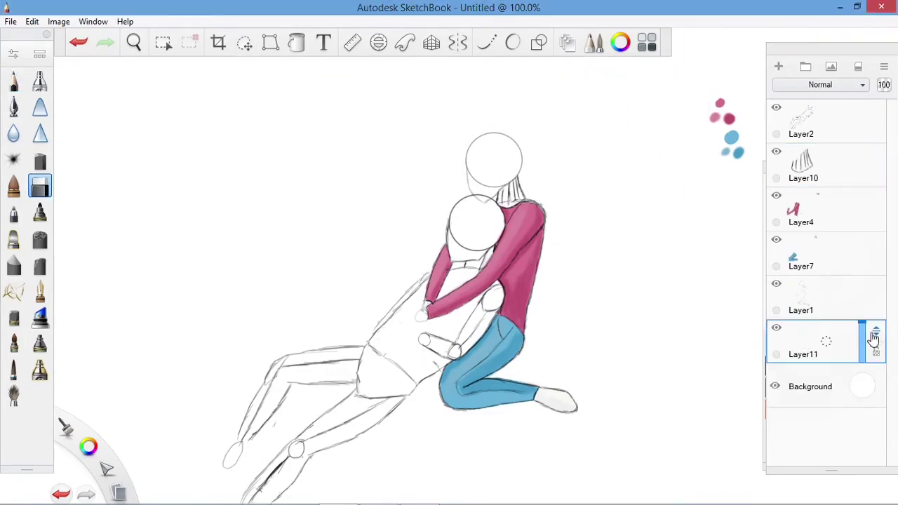
key("ctrl+i")
left_click(829, 214)
left_click(13, 107)
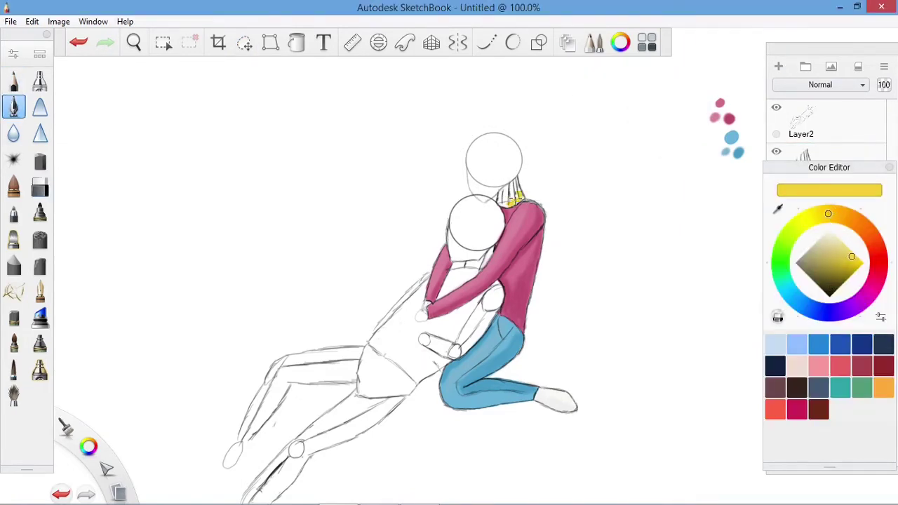
mouse_move(517, 198)
left_mouse_down()
mouse_move(511, 190)
mouse_move(522, 198)
left_mouse_up()
key("ctrl+i")
- Shade the collar with a darker yellow on a new layer above Layer11 using the airbrush
key("Down")
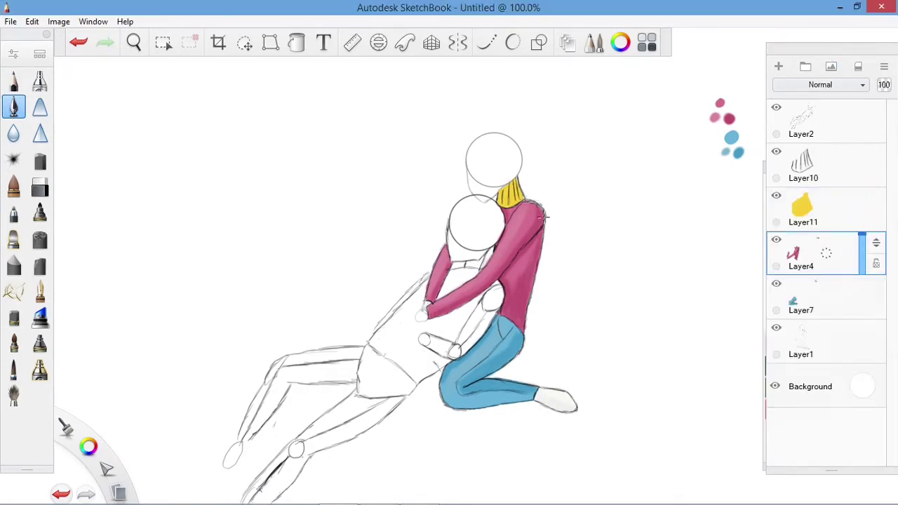
left_click(817, 222)
key("ctrl+i")
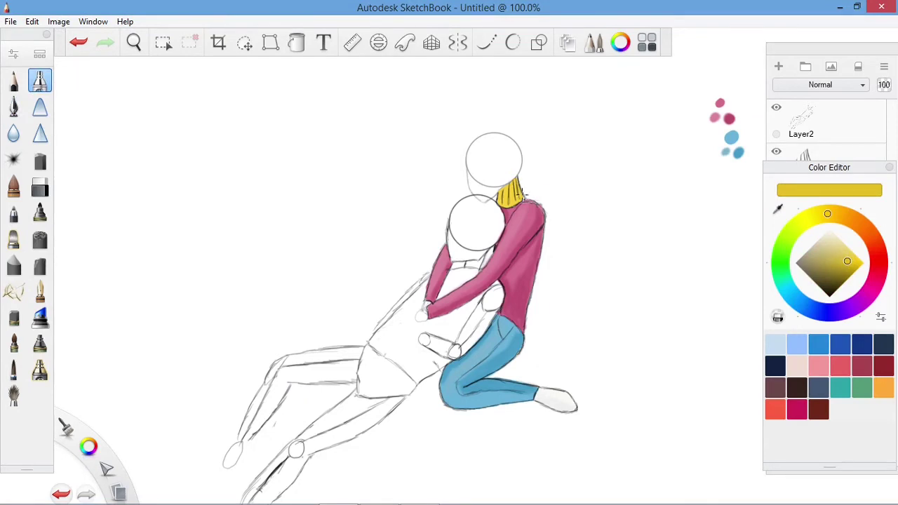
key("ctrl+z")
key("ctrl+i")
key("e")
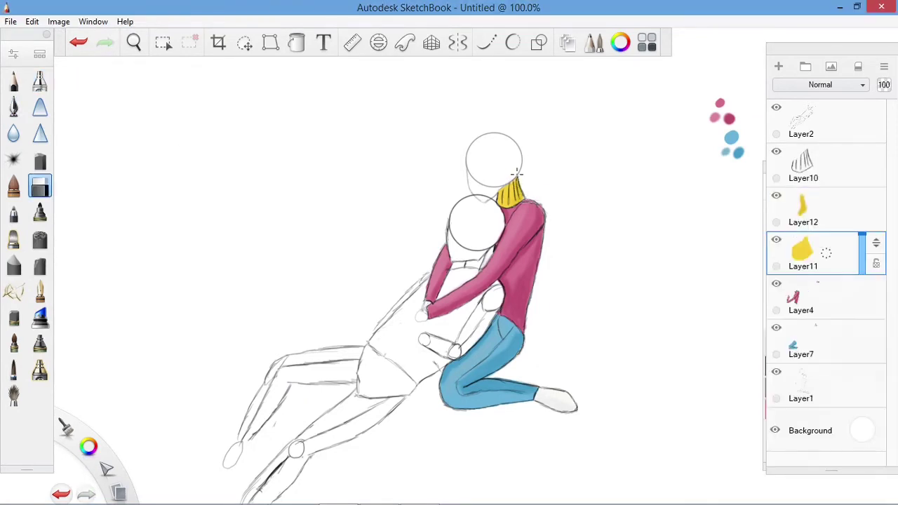
- Erase the yellow overspill along the collar's upper edge on its colour and shading layers, and clean up Layer1
key("Up")
key("Up")
left_click(812, 405)
left_click(804, 211)
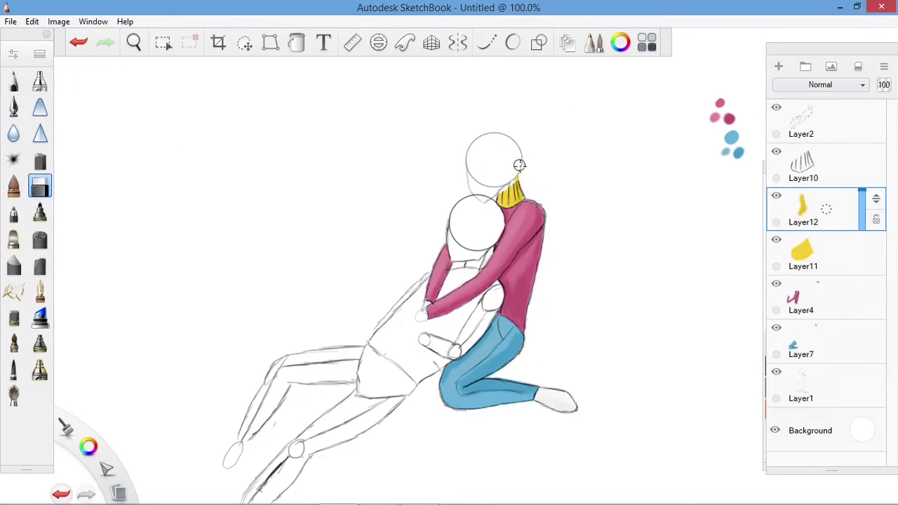
left_click(807, 393)
key("e")
- Pencil the collar's upper edge in black on Layer10
key("ctrl+i")
left_click(832, 297)
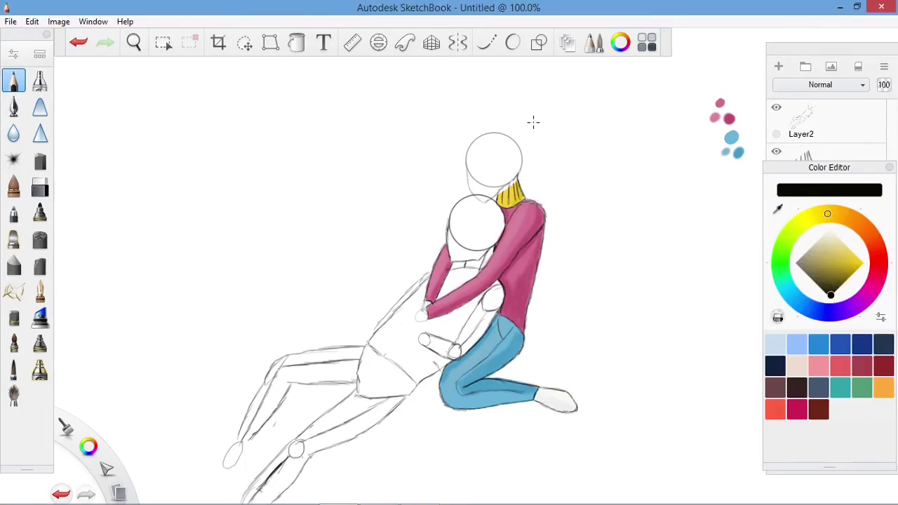
key("ctrl+i")
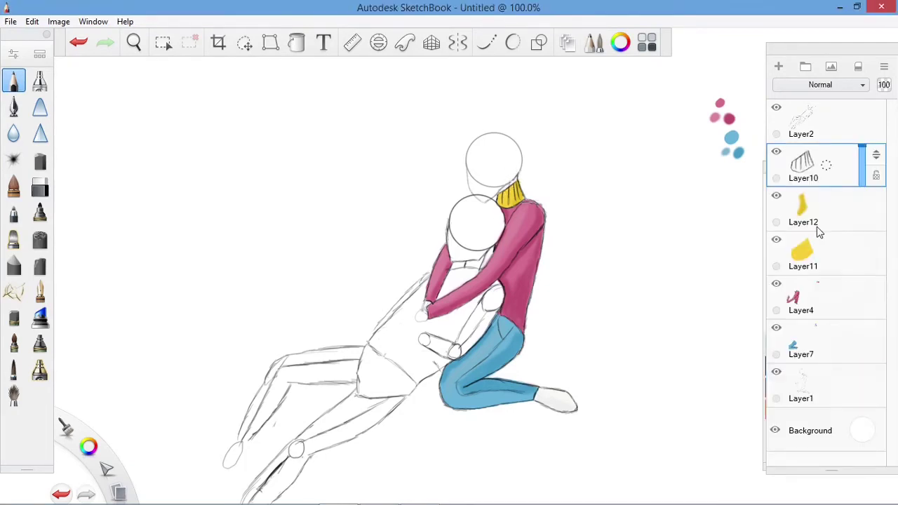
- Touch up the collar's base colour on Layer11 with the original yellow
left_click(814, 249)
key("ctrl+i")
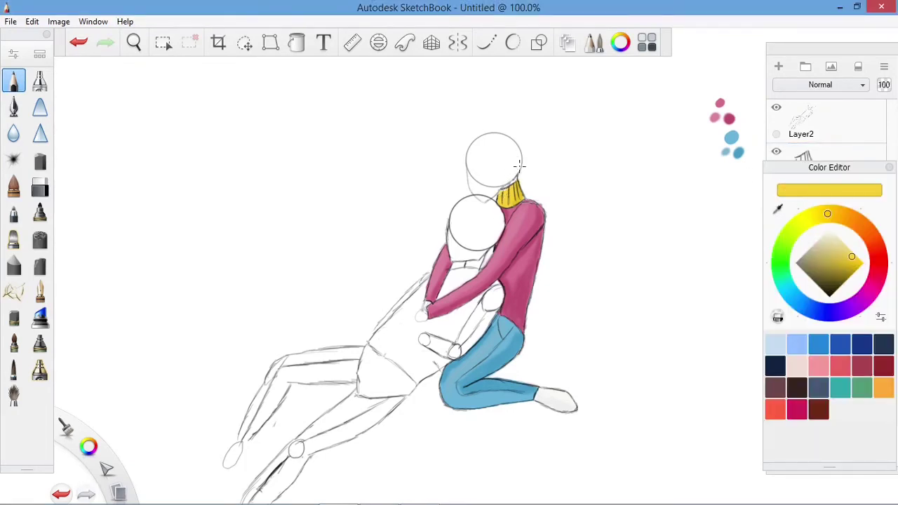
key("b")
- Merge the collar outline and shading layers down into Layer11
left_click(807, 121)
key("e")
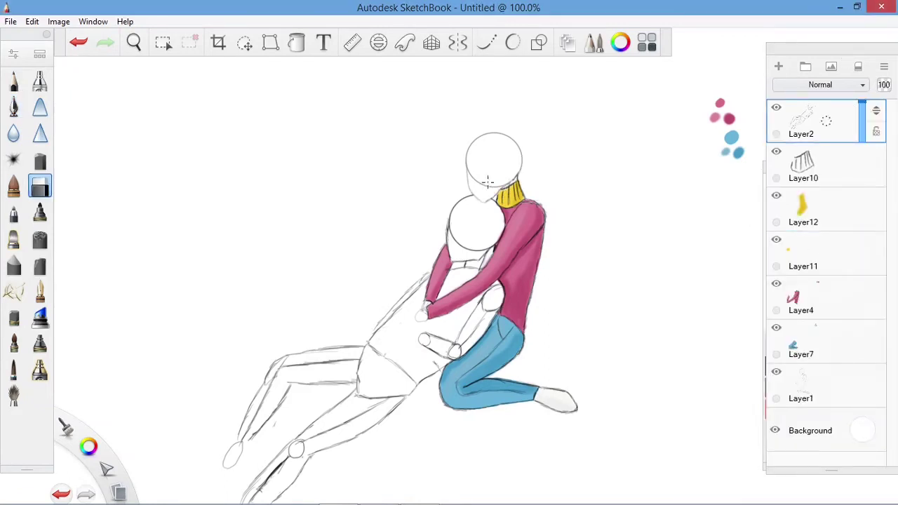
left_click(877, 161)
key("ctrl+e")
key("ctrl+e")
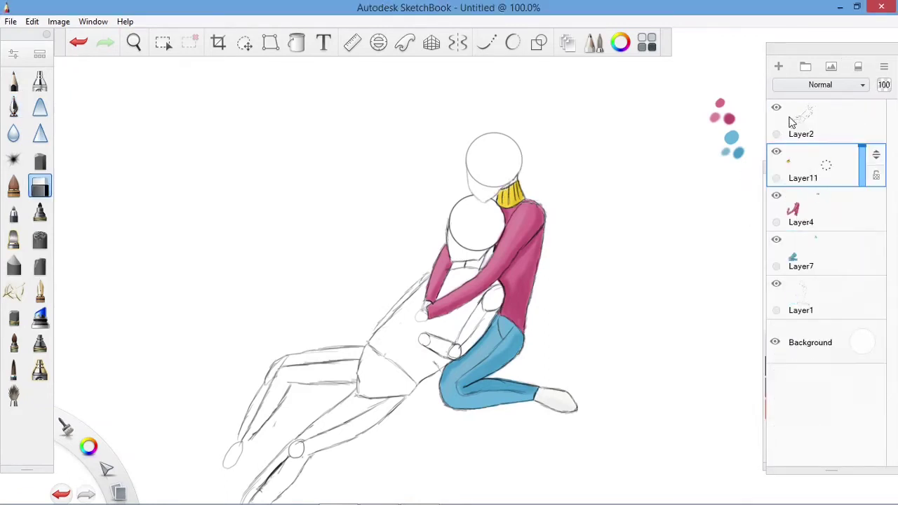
- Add a layer above Layer2 for the reclining figure's outline and lower the opacity of the Layer2 sketch
key("ctrl+shift+n")
key("b")
left_click(863, 163)
left_click(849, 112)
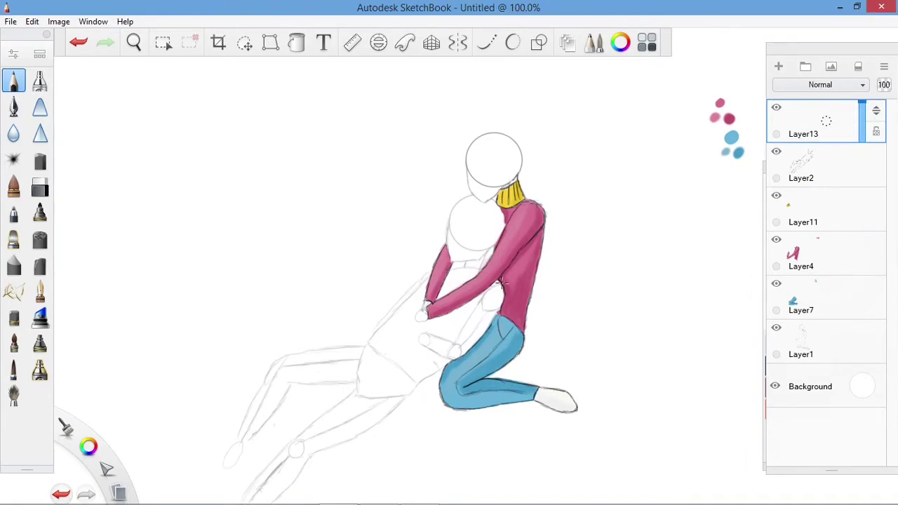
- Outline the reclining figure's top in pencil on Layer13, with the bent sleeve, neckline, side and hem
key("ctrl+z")
left_click(488, 304)
left_click_drag(494, 289, 467, 319)
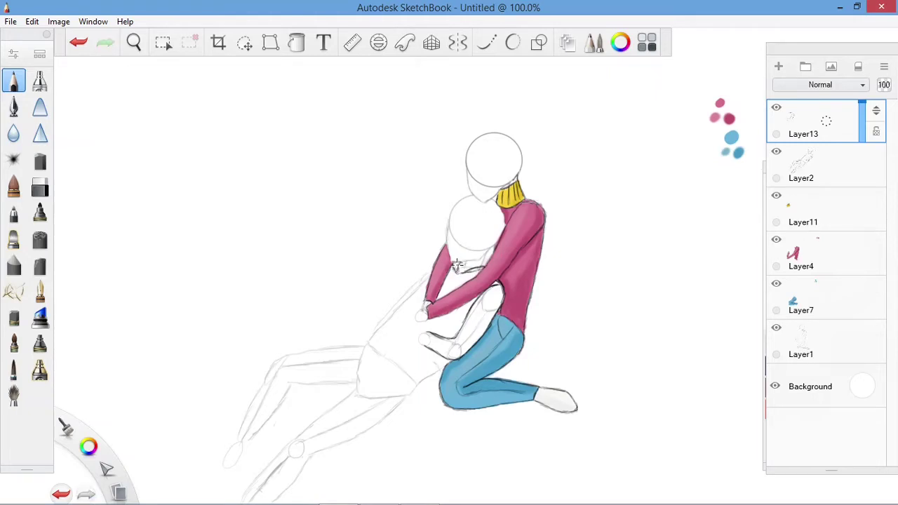
left_click_drag(425, 274, 370, 340)
mouse_move(428, 274)
left_mouse_down()
mouse_move(373, 333)
mouse_move(381, 362)
mouse_move(411, 384)
mouse_move(445, 364)
left_mouse_up()
- Add a layer beneath Layer13 and set the pen colour to Copic Neutral Gray N7
left_click(779, 66)
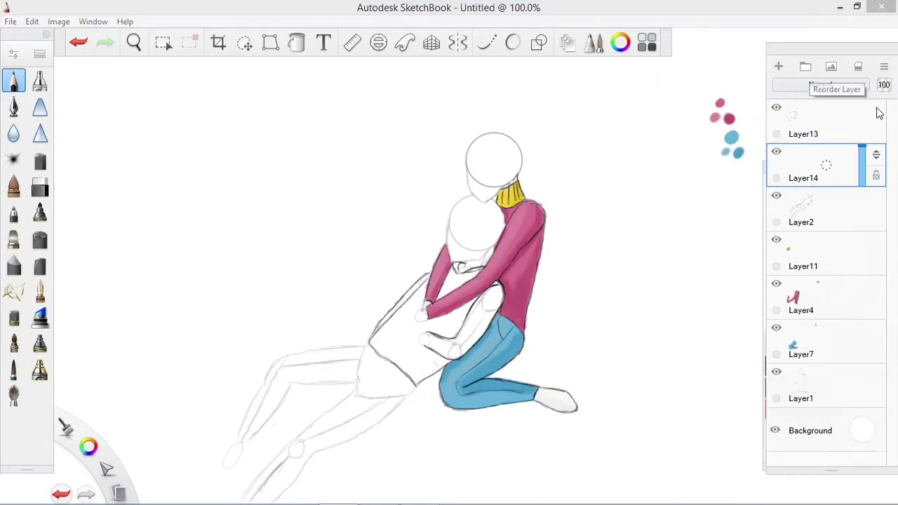
left_click(621, 42)
left_click(594, 43)
left_click(595, 302)
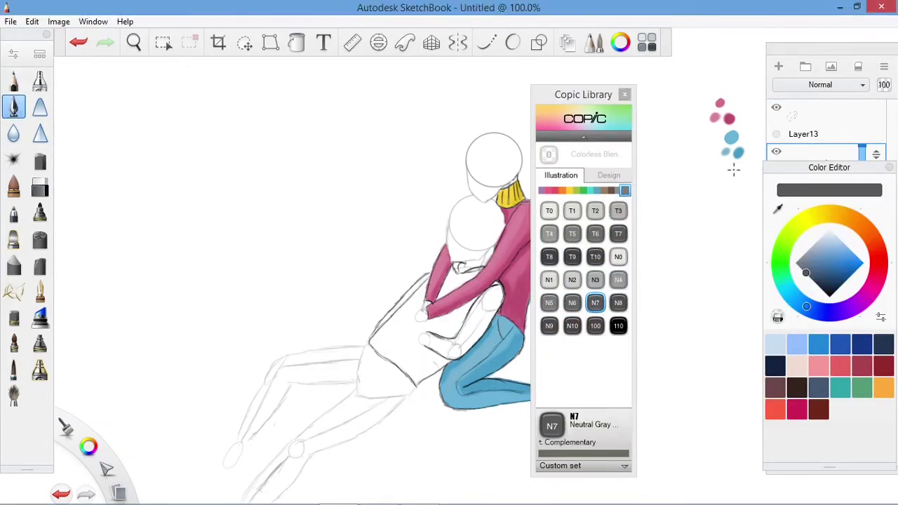
left_click(624, 94)
- Fill the reclining figure's sleeve and torso with the dark gray, following the outline around the holding arms
left_click_drag(496, 288, 460, 336)
mouse_move(460, 335)
left_mouse_down()
mouse_move(487, 293)
mouse_move(465, 345)
mouse_move(461, 314)
left_mouse_up()
left_click_drag(450, 355, 433, 327)
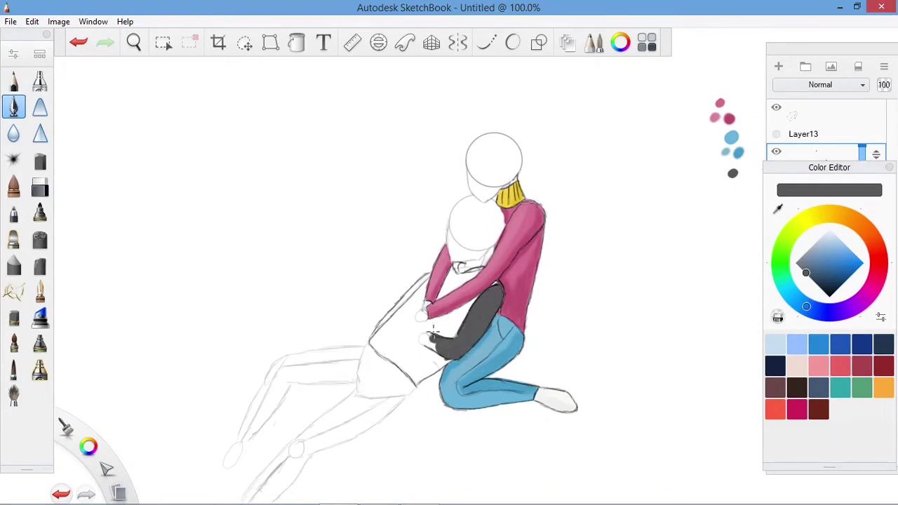
mouse_move(486, 300)
left_mouse_down()
mouse_move(471, 273)
mouse_move(481, 271)
mouse_move(473, 278)
mouse_move(453, 268)
mouse_move(462, 283)
mouse_move(446, 294)
mouse_move(444, 285)
mouse_move(439, 295)
mouse_move(459, 264)
mouse_move(462, 277)
mouse_move(439, 299)
mouse_move(469, 276)
mouse_move(456, 260)
mouse_move(426, 284)
mouse_move(428, 324)
left_mouse_up()
mouse_move(433, 319)
left_mouse_down()
mouse_move(417, 336)
mouse_move(438, 358)
mouse_move(452, 327)
mouse_move(428, 369)
mouse_move(417, 299)
mouse_move(429, 275)
mouse_move(391, 311)
mouse_move(375, 346)
mouse_move(403, 371)
mouse_move(420, 298)
mouse_move(403, 330)
mouse_move(409, 308)
mouse_move(432, 358)
mouse_move(426, 369)
mouse_move(426, 306)
mouse_move(422, 329)
left_mouse_up()
- Shade the reclining figure's sleeve and torso with Copic Neutral Gray N9 and highlight them with N5 on a layer above Layer14
left_click(778, 317)
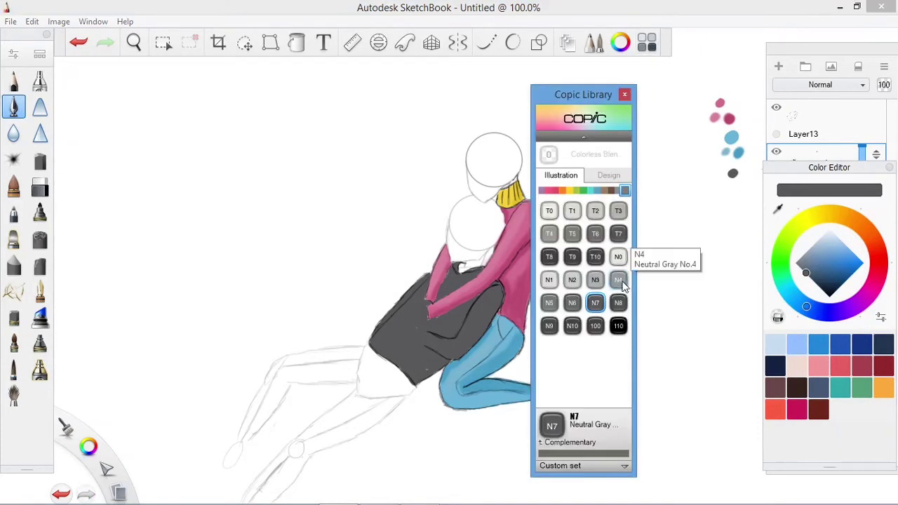
left_click(549, 322)
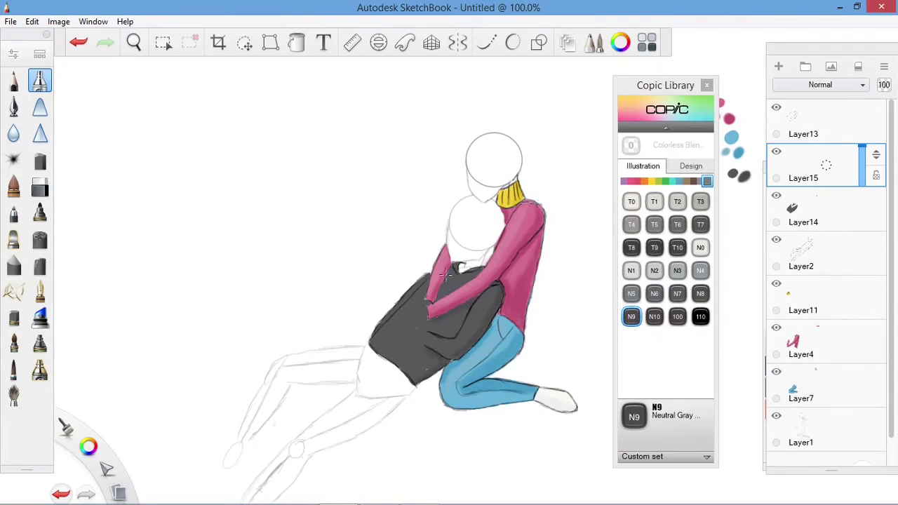
left_click(632, 293)
left_click_drag(742, 188, 748, 208)
key("ctrl+z")
left_click_drag(421, 288, 379, 344)
mouse_move(428, 285)
left_mouse_down()
mouse_move(386, 323)
mouse_move(384, 350)
left_mouse_up()
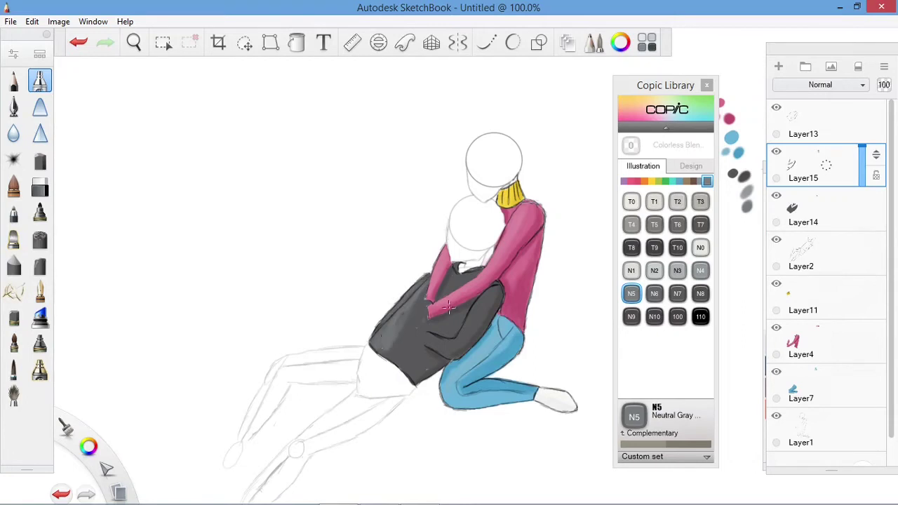
left_click_drag(485, 291, 461, 333)
left_click_drag(467, 297, 447, 278)
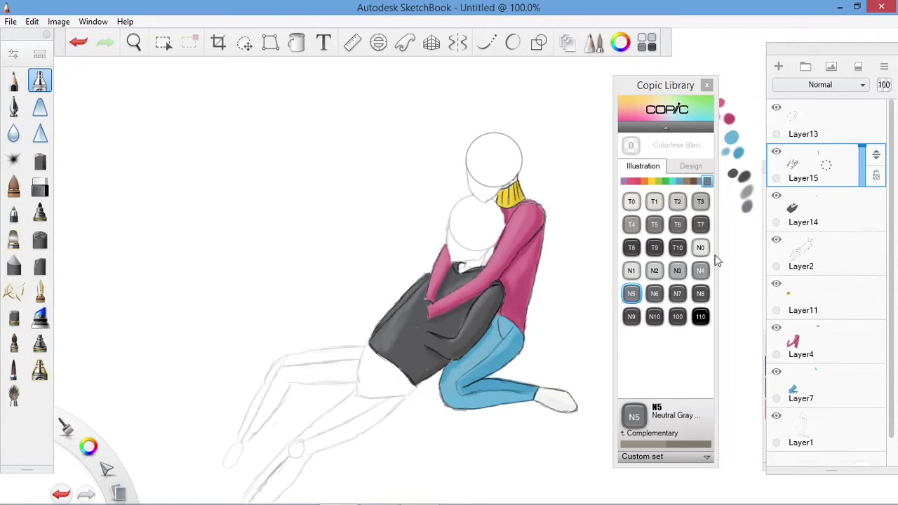
- Merge the top's layers into Layer14, colour the neck opening with Copic R39 Garnet, and place Layer14 beneath Layer2
scroll(828, 281, "down", 2)
left_click(638, 181)
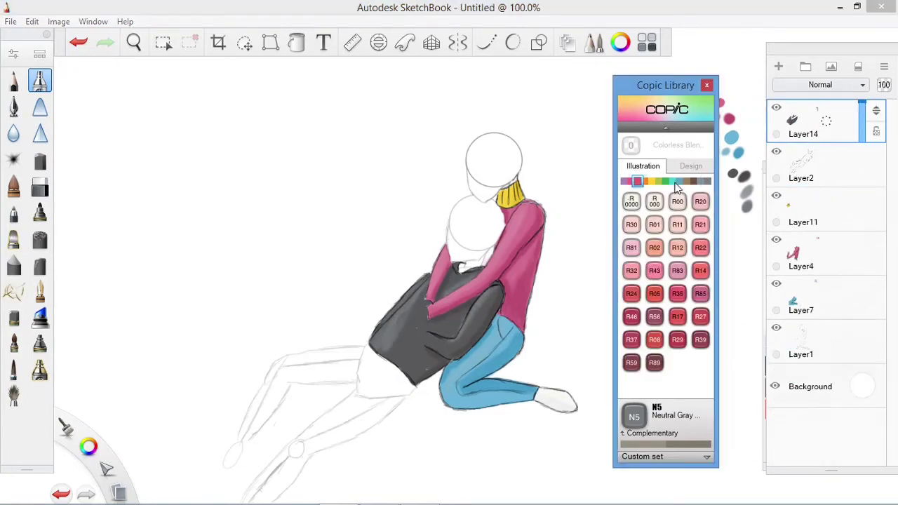
left_click(700, 339)
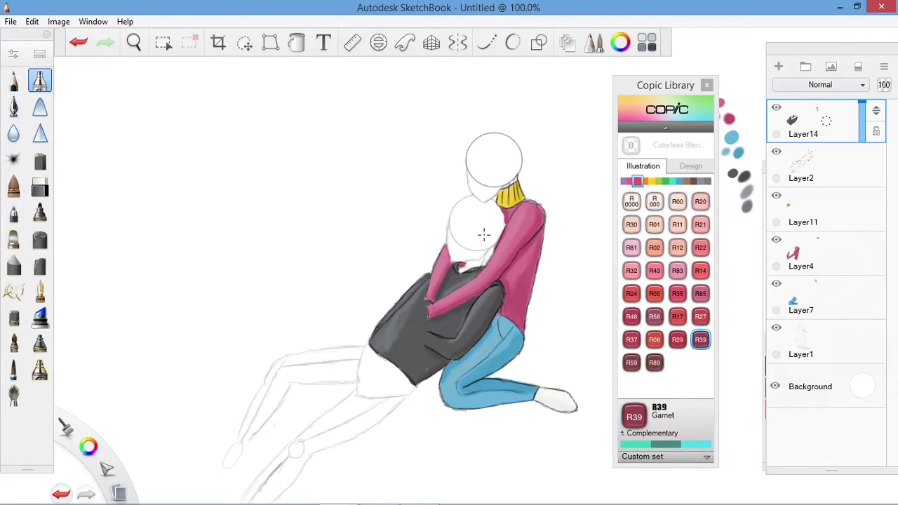
left_click(706, 85)
left_click_drag(815, 120, 815, 165)
- Try to erase the dark fill on Layer14 where the reclining figure's hand rests
left_click(39, 186)
mouse_move(424, 346)
left_mouse_down()
mouse_move(427, 332)
mouse_move(422, 348)
left_mouse_up()
key("e")
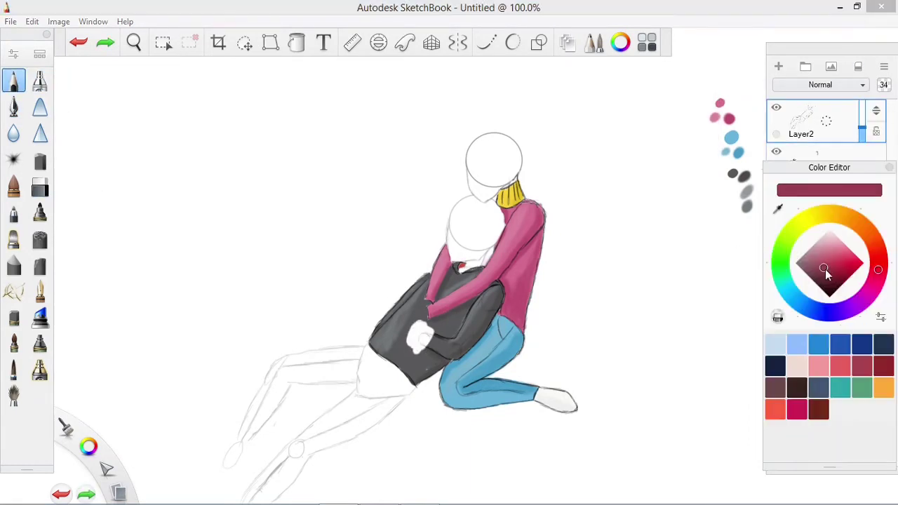
key("ctrl+z")
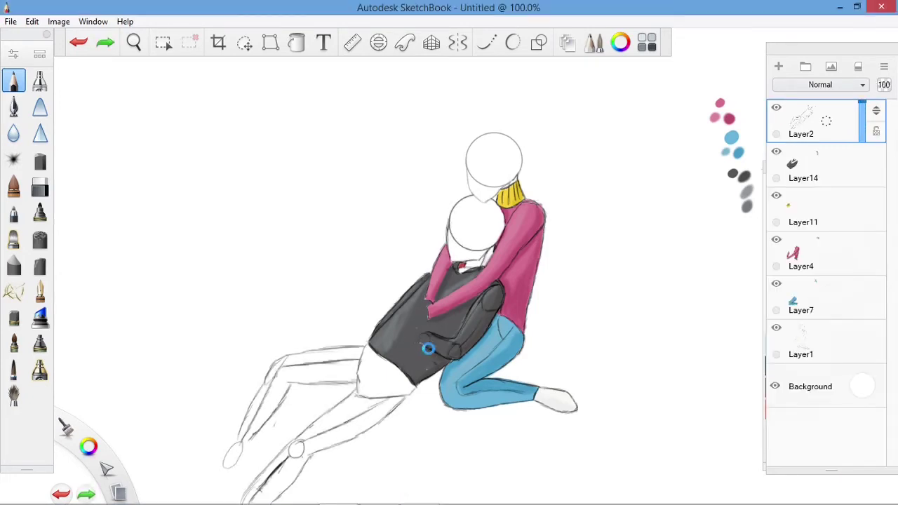
- Restore Layer2 to full opacity and sketch the reclining figure's hand and fingers in a light line over the dark top
key("ctrl+z")
key("ctrl+y")
key("e")
key("e")
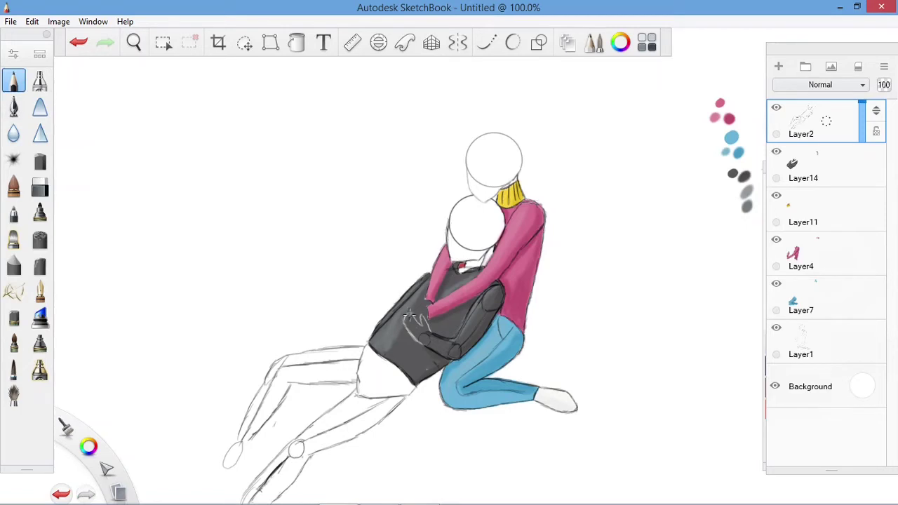
key("ctrl+z")
key("ctrl+y")
- Add a layer above Layer2 and fill the reclining figure's hand with Copic R00 Pinkish White
left_click(779, 66)
left_click(593, 42)
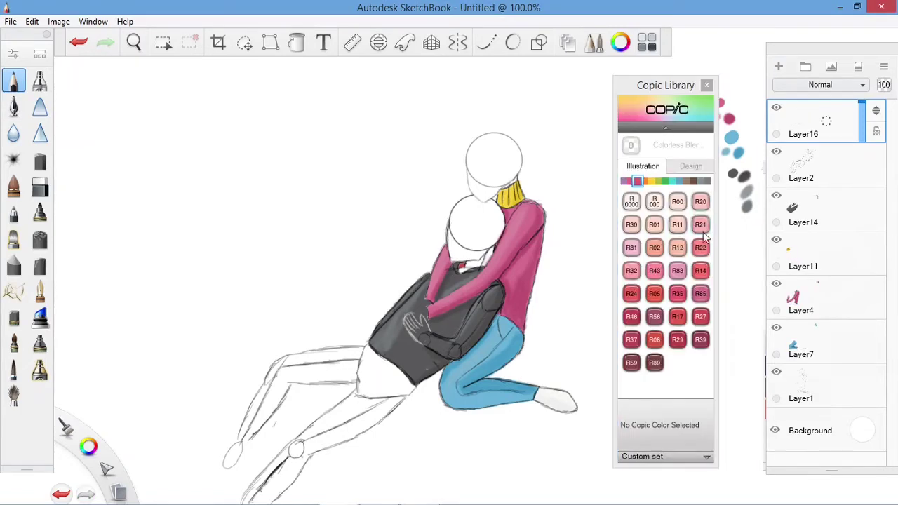
left_click(677, 202)
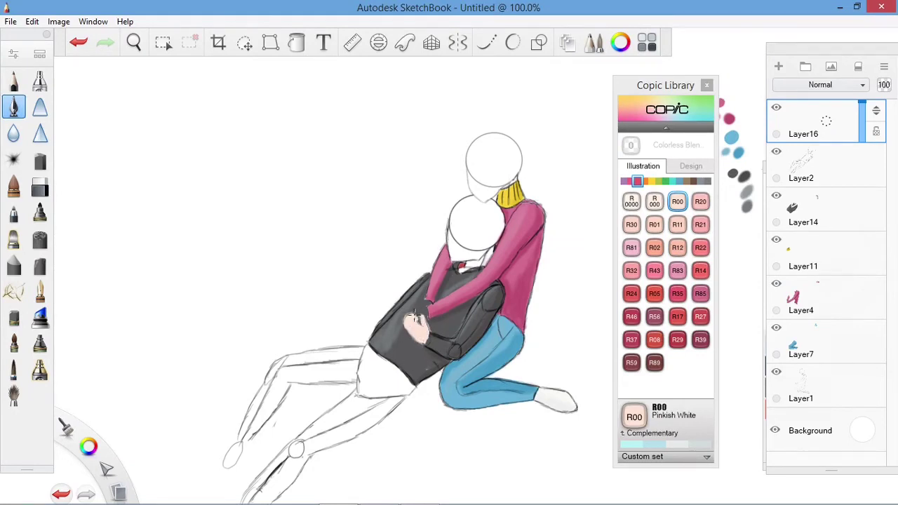
left_click_drag(414, 316, 424, 330)
left_click_drag(421, 339, 407, 326)
- Outline the hand's fingers in black pencil on Layer16 and move the Layer2 sketch beneath Layer14
key("p")
key("ctrl+shift+c")
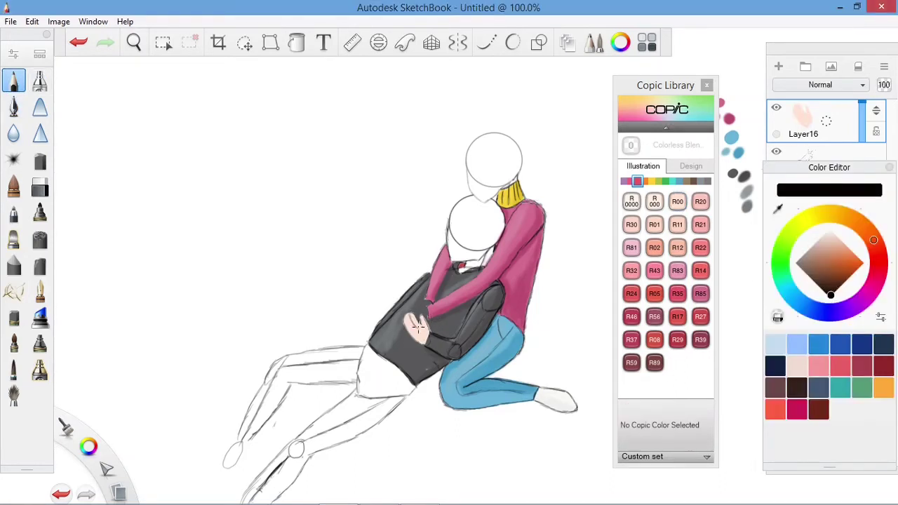
key("ctrl+shift+c")
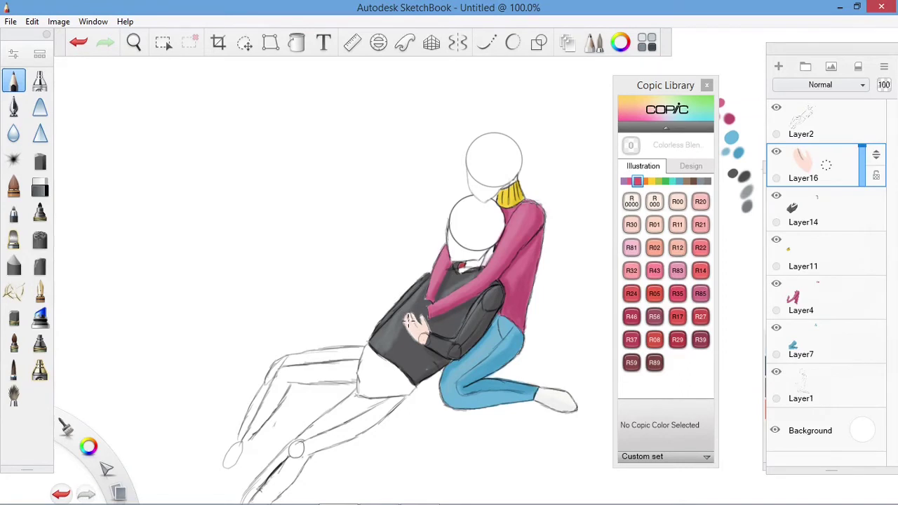
left_click_drag(836, 125, 828, 207)
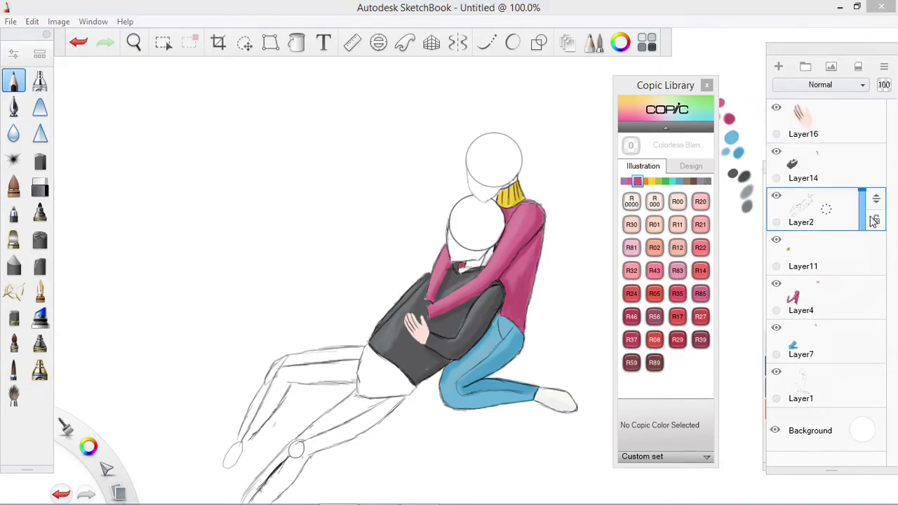
- Raise Layer1 above the other layers and outline the kneeling figure's clasping hand in black pencil on a new layer
left_click_drag(814, 386, 815, 123)
left_click(778, 66)
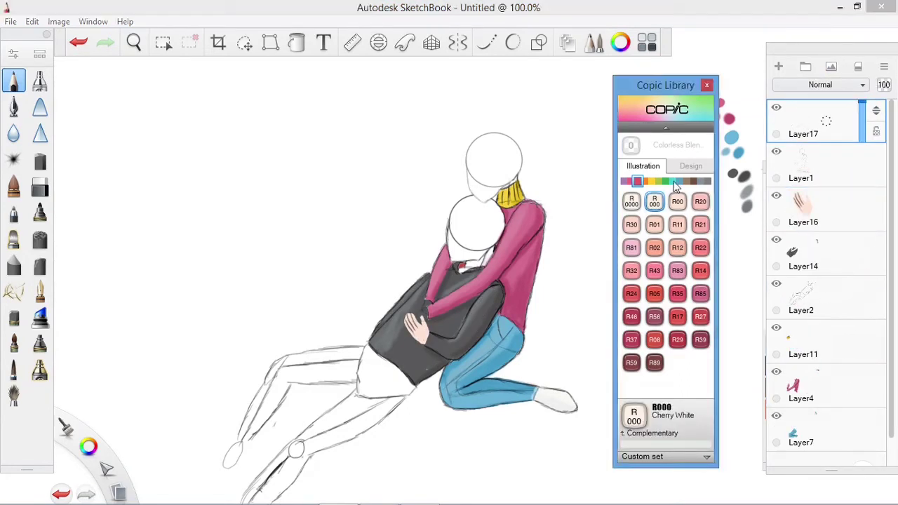
key("ctrl+shift+c")
left_click(830, 297)
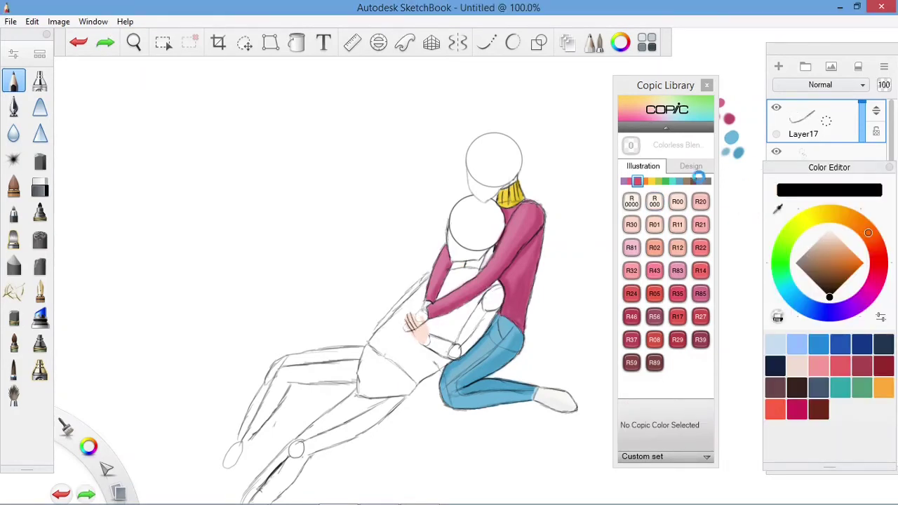
left_click_drag(410, 316, 420, 333)
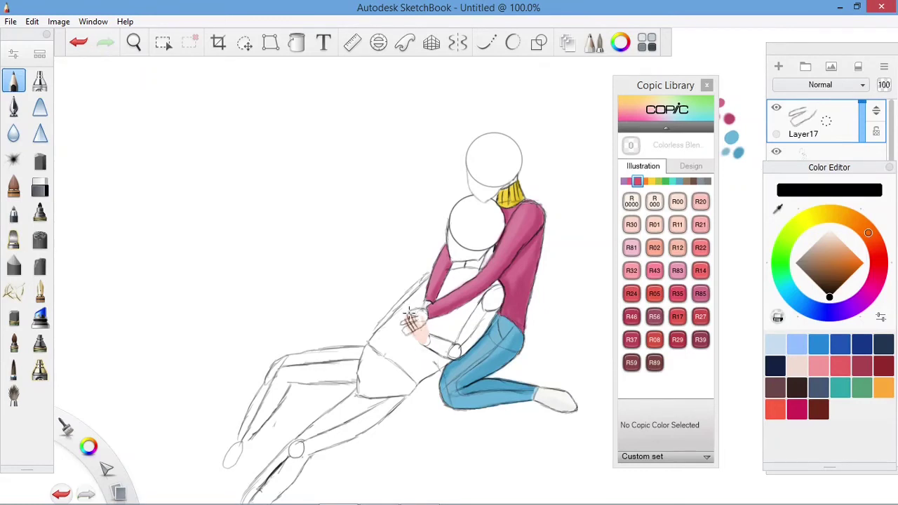
left_click_drag(409, 316, 411, 330)
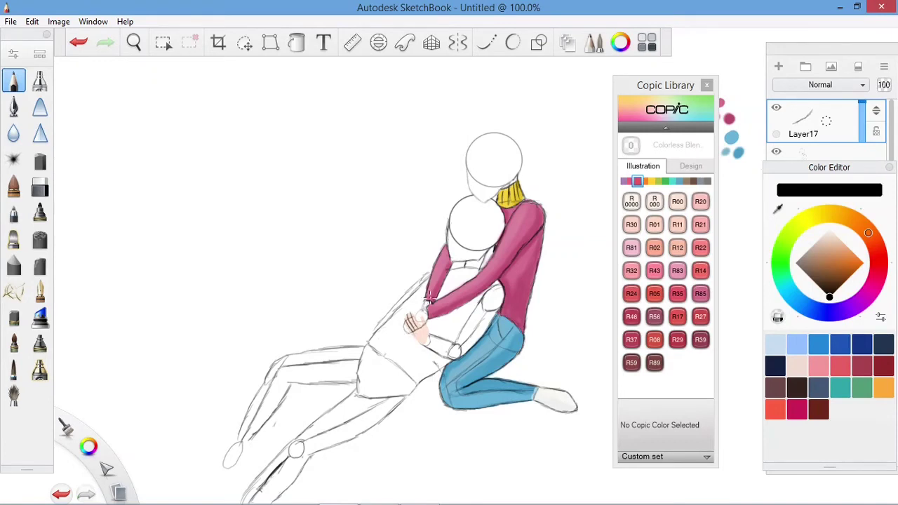
left_click_drag(410, 317, 411, 323)
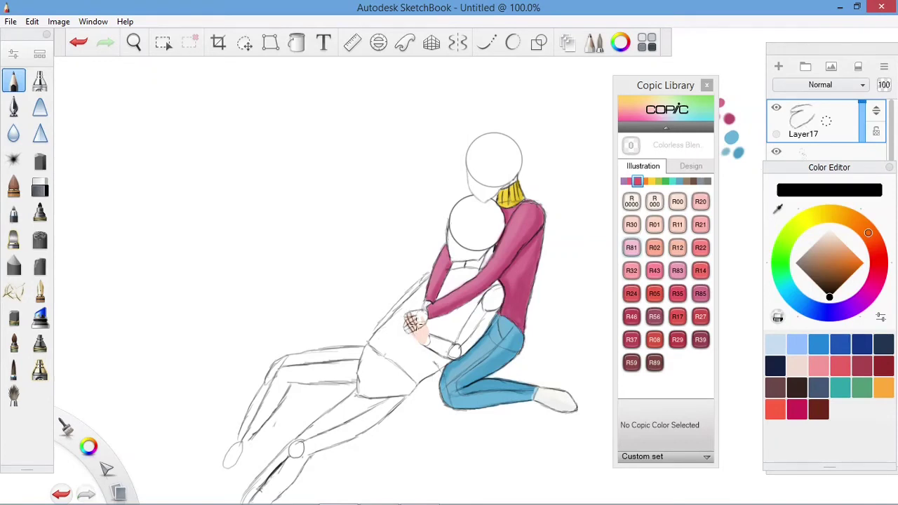
- Fill the kneeling figure's hand with Copic R000 Cherry White on a layer beneath its outline and show Layer14 again
left_click(890, 167)
left_click(804, 169)
left_click(654, 201)
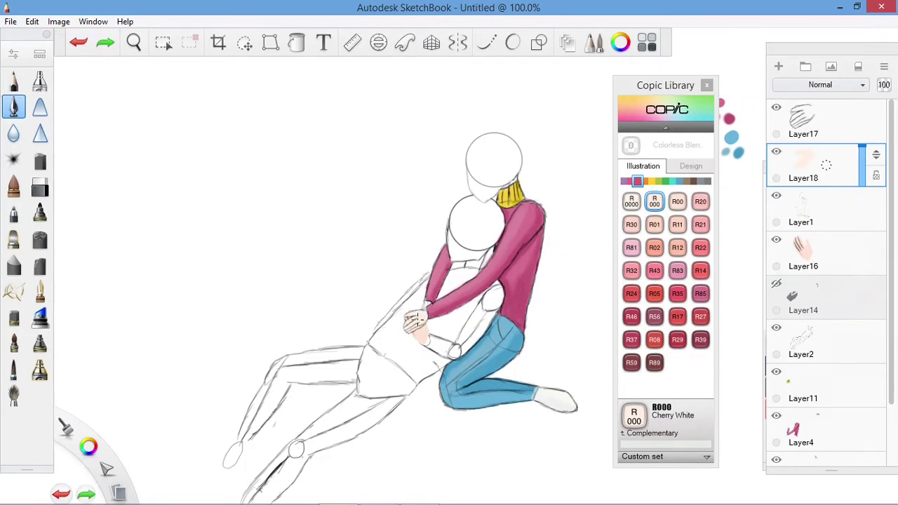
left_click(776, 283)
key("ctrl+z")
left_click_drag(426, 319, 426, 304)
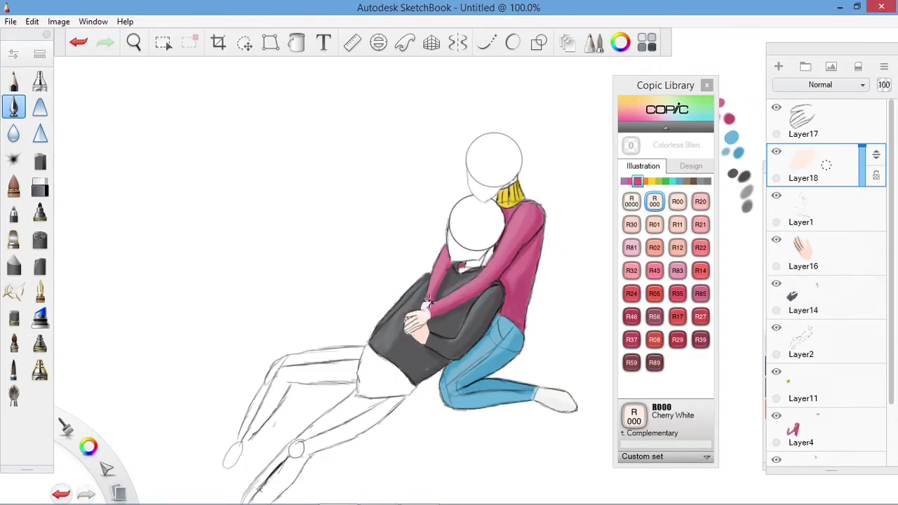
- Return Layer1 to the bottom of the layers, add a layer above Layer2, and lower the Layer2 sketch's opacity to 41
left_click(858, 164)
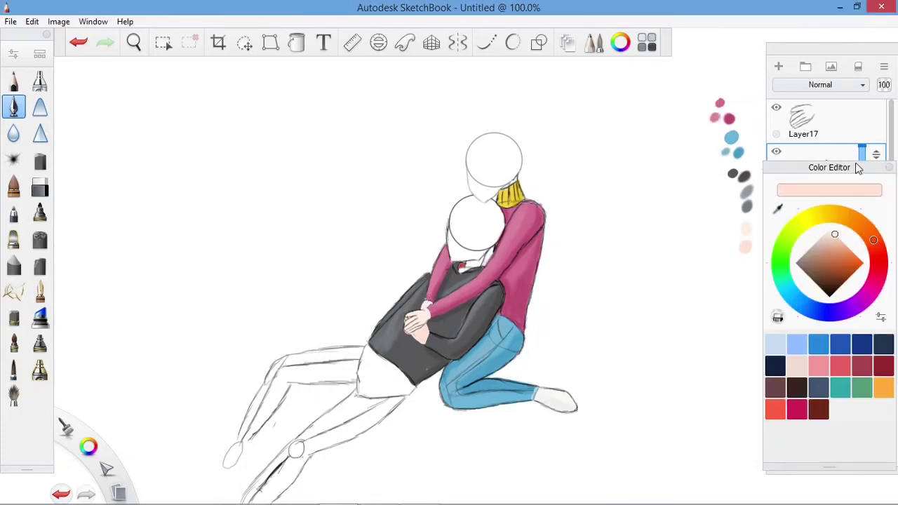
left_click(870, 165)
left_click_drag(870, 164, 891, 290)
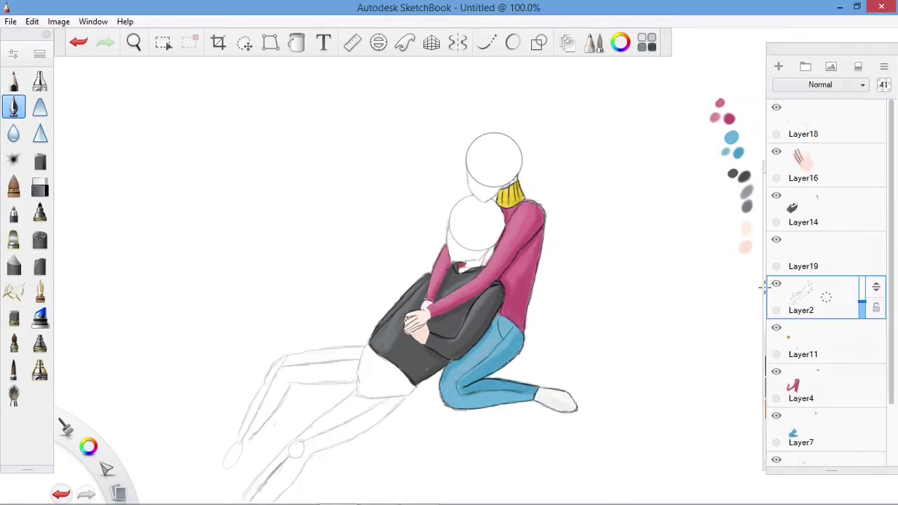
- Outline both legs of the reclining figure's trousers in black pencil on Layer19, following the faded sketch
left_click(13, 79)
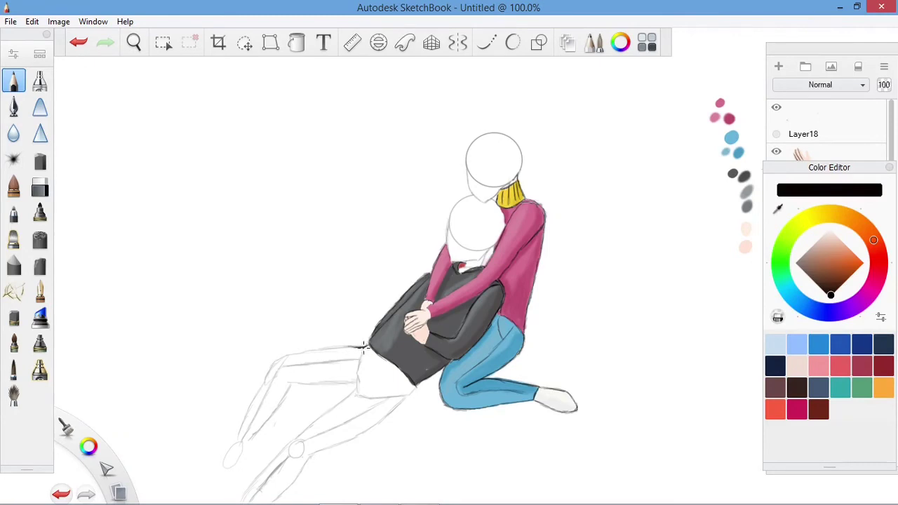
mouse_move(323, 350)
left_mouse_down()
mouse_move(277, 348)
mouse_move(240, 413)
mouse_move(353, 383)
mouse_move(303, 372)
mouse_move(255, 434)
left_mouse_up()
key("ctrl+z")
left_click_drag(280, 404, 257, 436)
mouse_move(357, 384)
left_mouse_down()
mouse_move(337, 411)
mouse_move(311, 422)
mouse_move(242, 500)
left_mouse_up()
left_click_drag(397, 407, 295, 475)
key("ctrl+z")
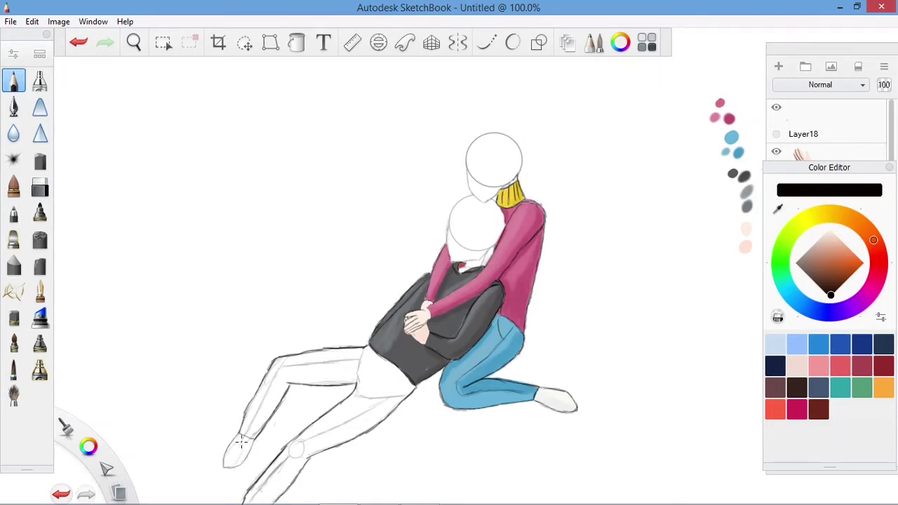
- Fill the reclining figure's trousers with Copic C7 Cool Gray No.7 on a new layer beneath the Layer19 outline
left_click(593, 42)
left_click(701, 181)
left_click(632, 248)
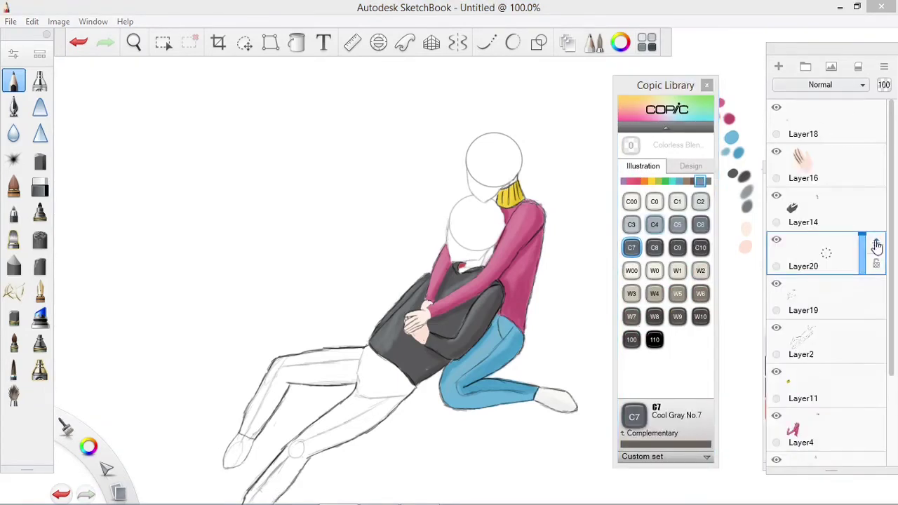
mouse_move(876, 246)
left_mouse_down()
mouse_move(859, 211)
mouse_move(874, 210)
left_mouse_up()
left_click(14, 106)
left_click_drag(338, 366, 414, 390)
mouse_move(301, 451)
left_mouse_down()
mouse_move(272, 500)
mouse_move(253, 494)
mouse_move(278, 489)
mouse_move(308, 454)
mouse_move(285, 459)
left_mouse_up()
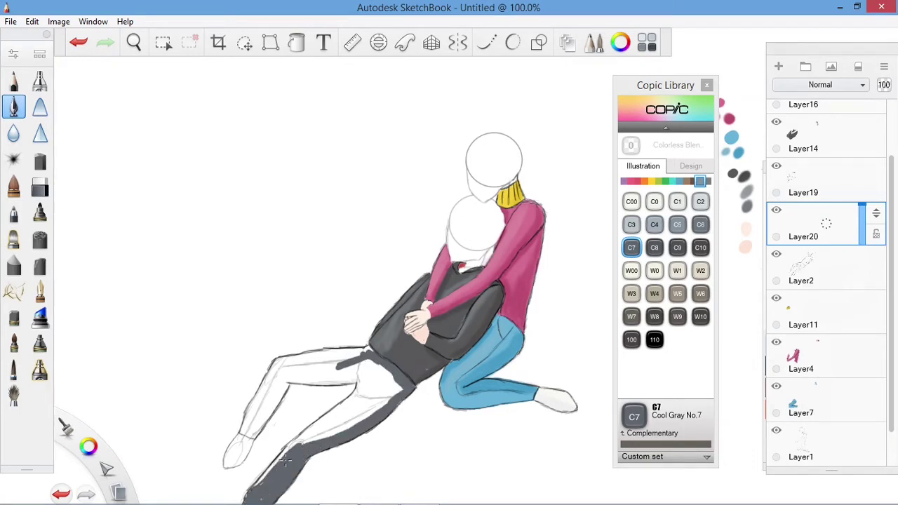
mouse_move(248, 497)
left_mouse_down()
mouse_move(273, 464)
mouse_move(394, 386)
mouse_move(298, 445)
mouse_move(367, 357)
mouse_move(303, 358)
mouse_move(337, 355)
mouse_move(351, 379)
mouse_move(274, 397)
mouse_move(250, 431)
left_mouse_up()
- Erase the gray fill that spills past the trouser outline between the legs and around the knee
key("e")
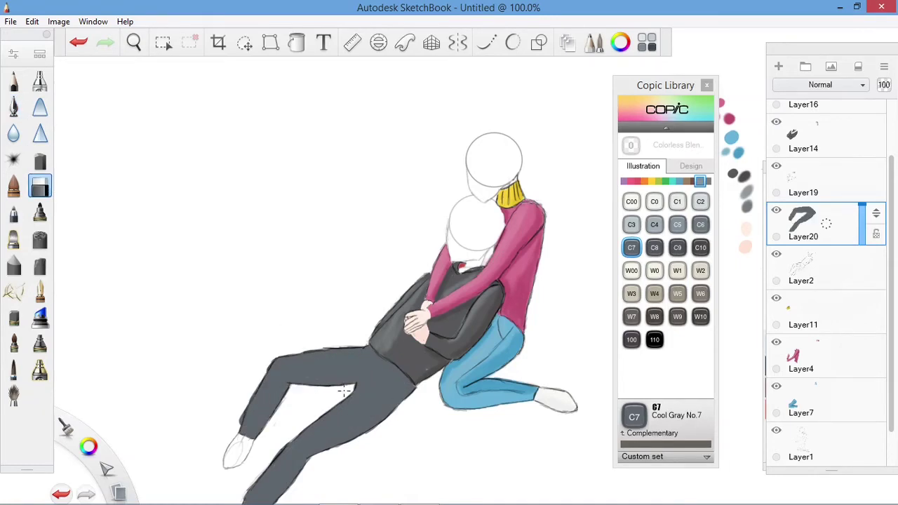
mouse_move(343, 391)
left_mouse_down()
mouse_move(239, 412)
mouse_move(270, 369)
left_mouse_up()
key("e")
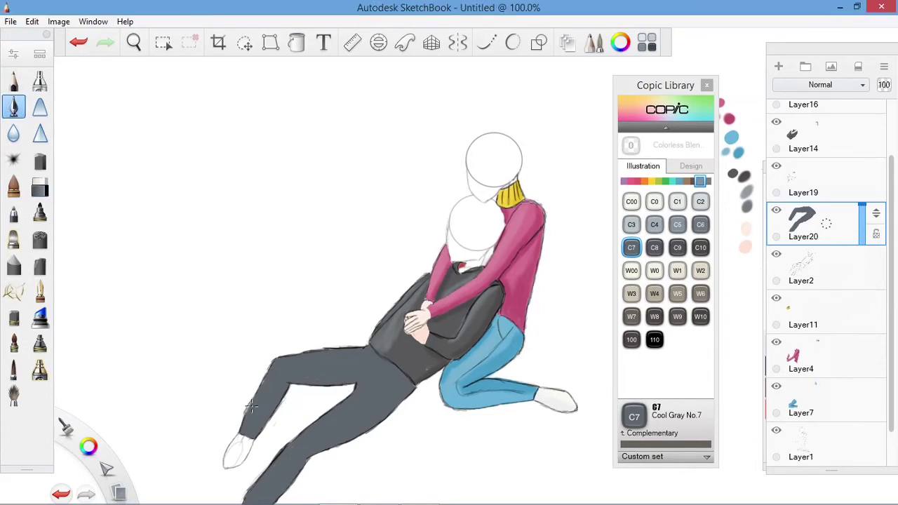
- Shade the trousers with Copic C8 and highlight with C6 on a new layer, then draw the pocket line in Special Black on Layer19
left_click(654, 247)
left_click(779, 66)
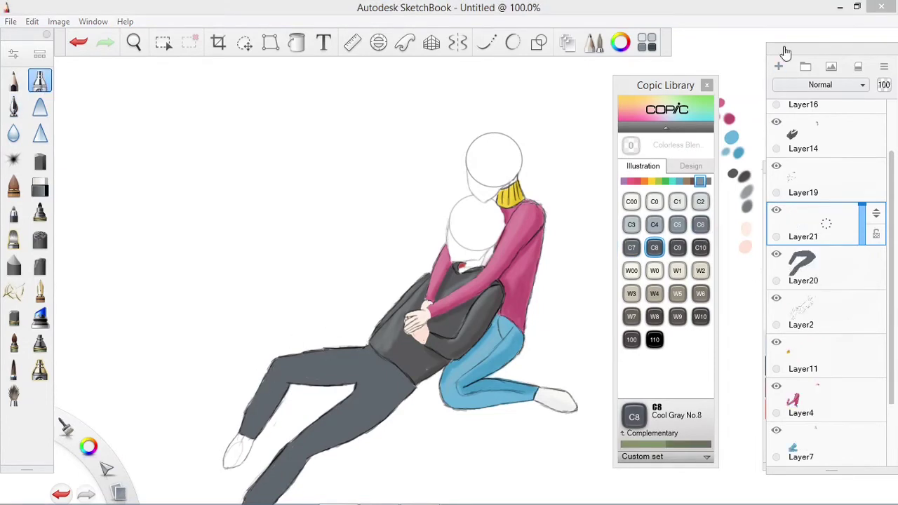
mouse_move(356, 381)
left_mouse_down()
mouse_move(286, 381)
mouse_move(295, 387)
left_mouse_up()
left_click_drag(335, 411, 292, 441)
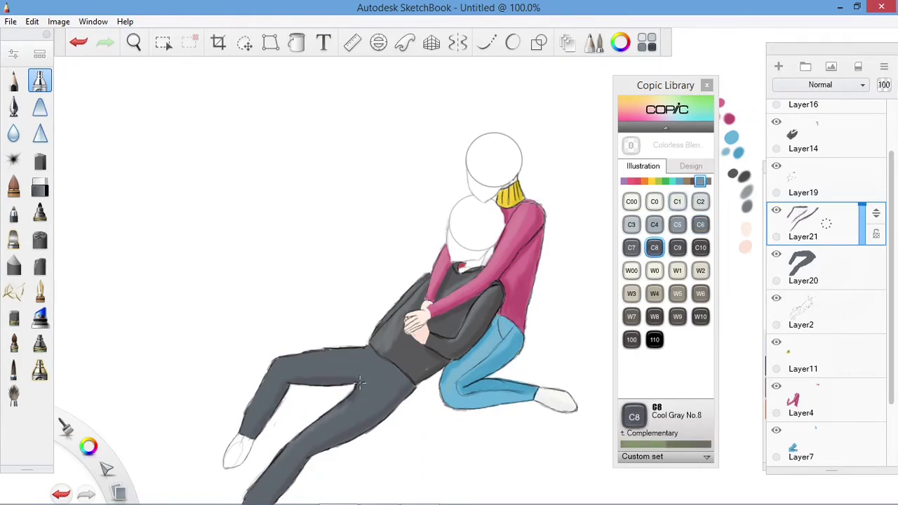
left_click(700, 225)
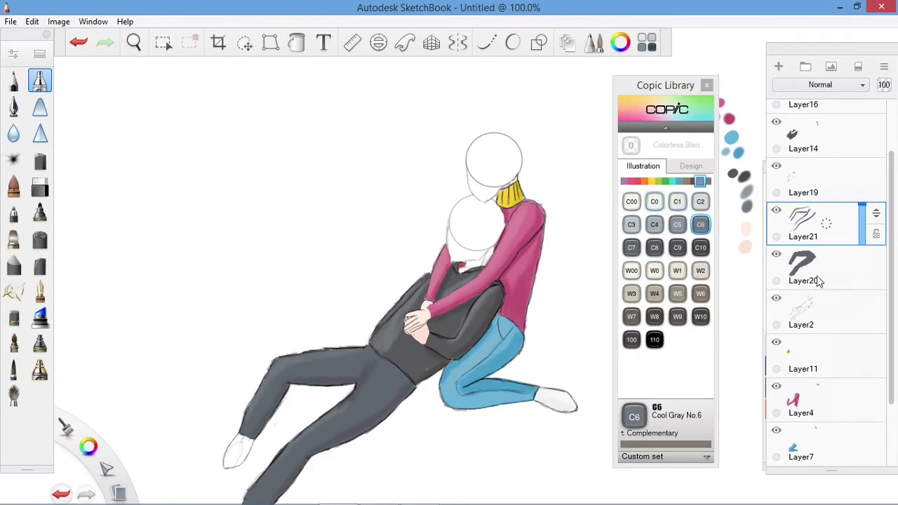
left_click(807, 181)
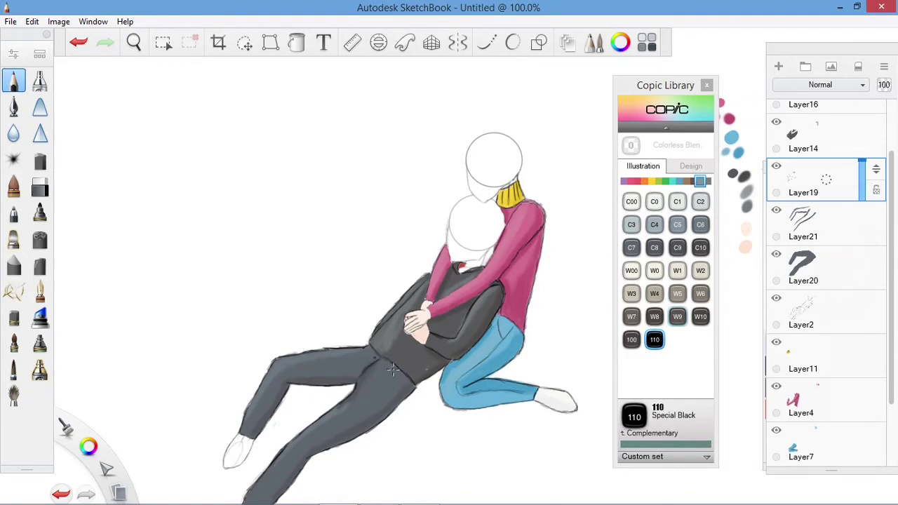
left_click_drag(400, 380, 368, 415)
- Colour the reclining figure's visible foot with Copic C2 Cool Gray No.2 on Layer20, and merge the trouser outline layers into it
left_click(807, 267)
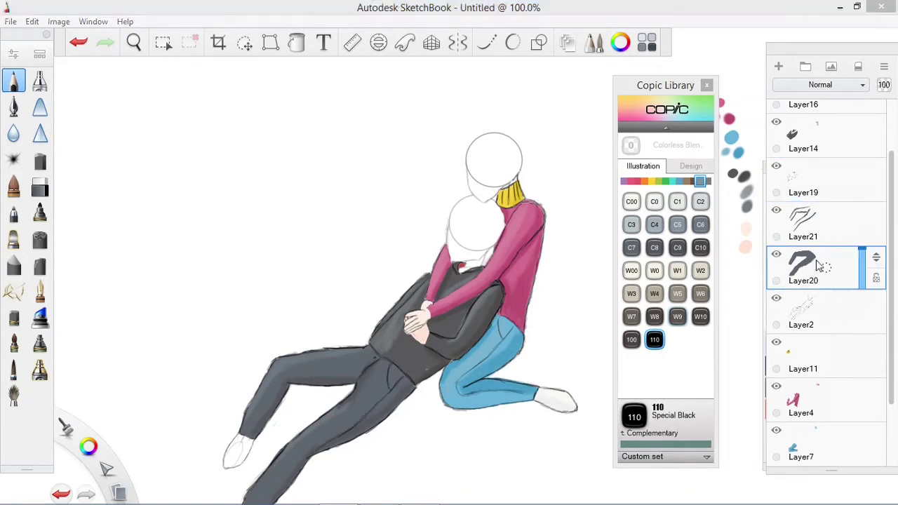
left_click(746, 177)
left_click_drag(249, 440, 225, 466)
left_click(700, 201)
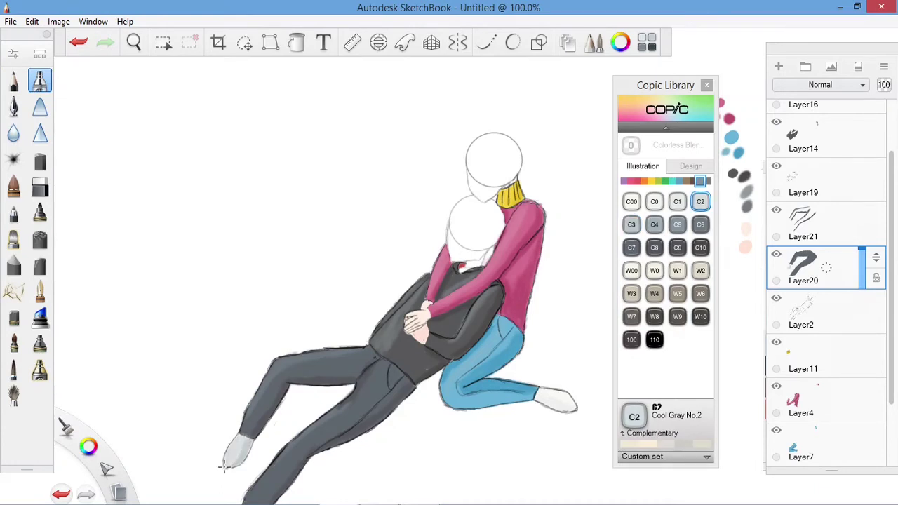
left_click_drag(828, 267, 882, 401)
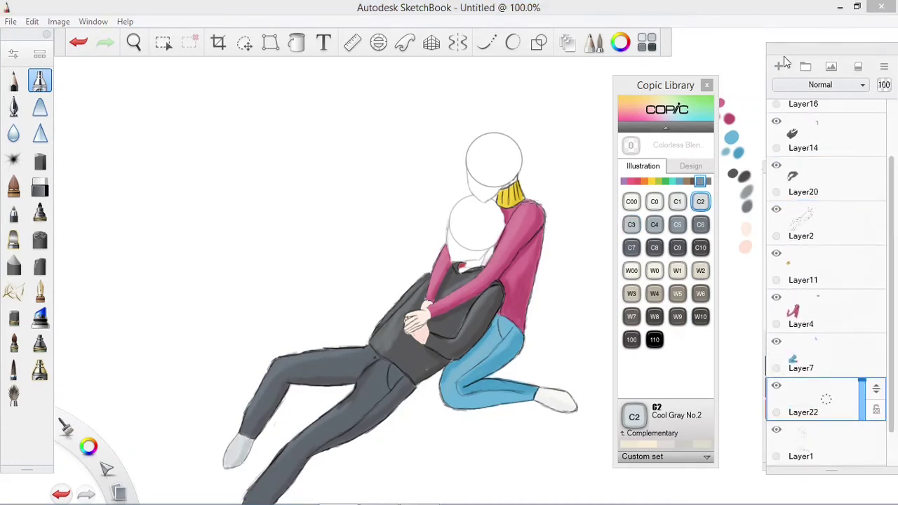
- Sketch a curved centre line and an eye line on the kneeling figure's head in pencil on Layer22, above Layer1
key("ctrl+i")
key("ctrl+i")
left_click(13, 80)
left_click_drag(484, 200, 495, 140)
key("ctrl+z")
mouse_move(477, 202)
left_mouse_down()
mouse_move(485, 163)
mouse_move(469, 160)
left_mouse_up()
key("ctrl+z")
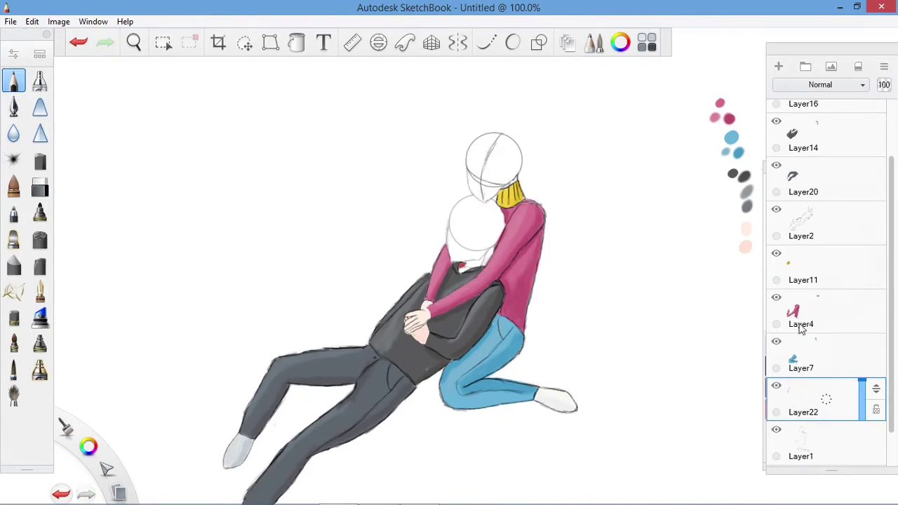
- Add Layer23 above Layer22 and erase the curves crossing the kneeling figure's lower face on Layer22 and Layer1
key("ctrl+l")
key("e")
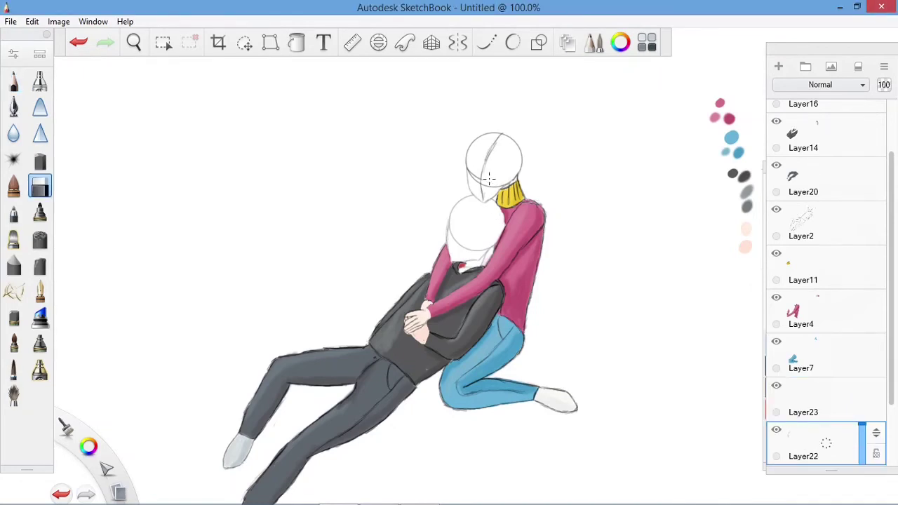
scroll(892, 388, "down", 2)
left_click(818, 429)
left_click(87, 45)
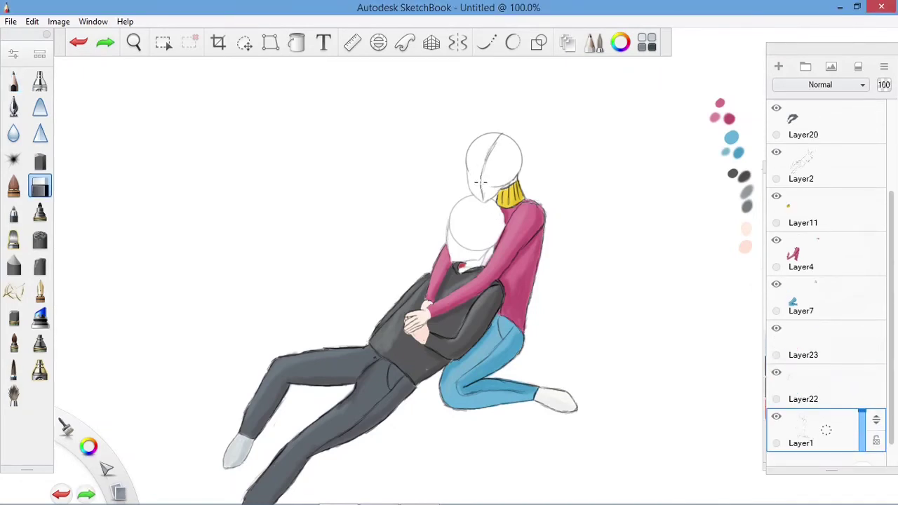
- Outline both of the kneeling figure's eyes in pencil along the eye line on Layer23
left_click(814, 386)
left_click(13, 80)
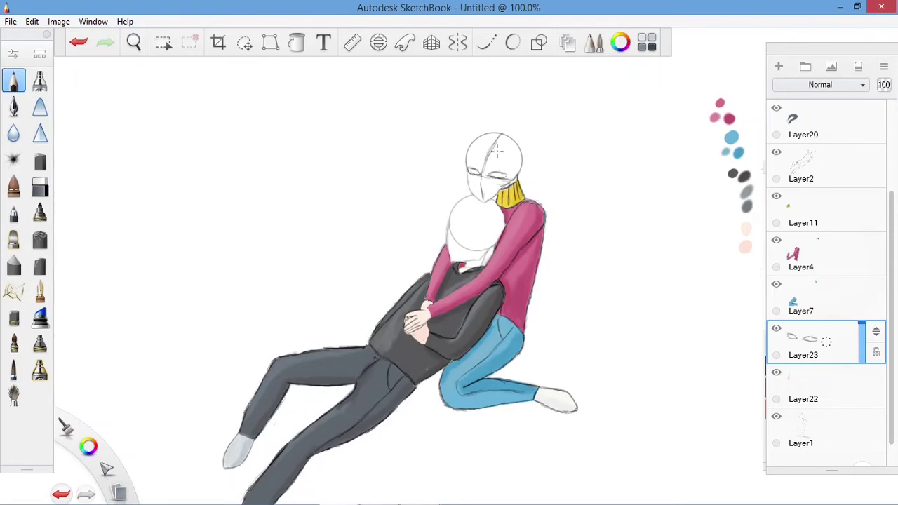
key("e")
key("e")
key("ctrl+z")
- Draw the kneeling figure's eyebrows in Copic R35 Coral, and add the nose and mouth in pencil on Layer23
left_click(647, 42)
left_click(678, 293)
left_click(495, 169)
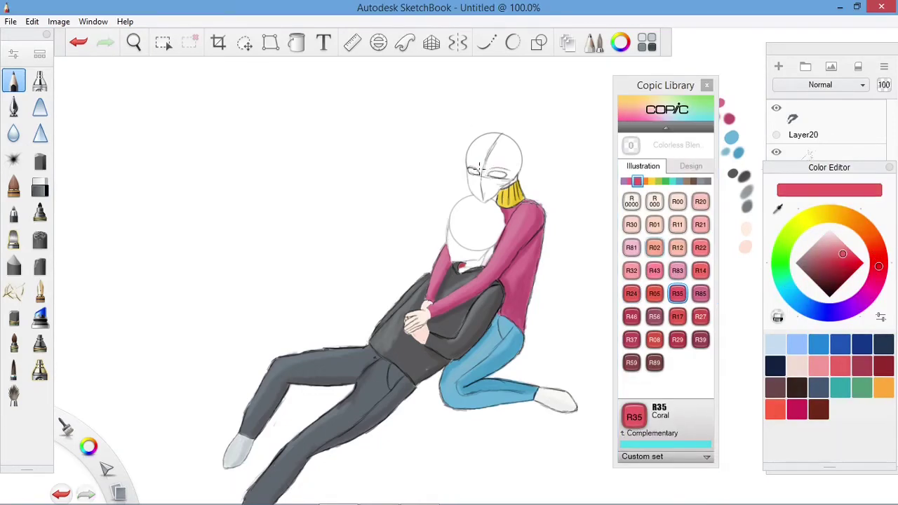
left_click(706, 85)
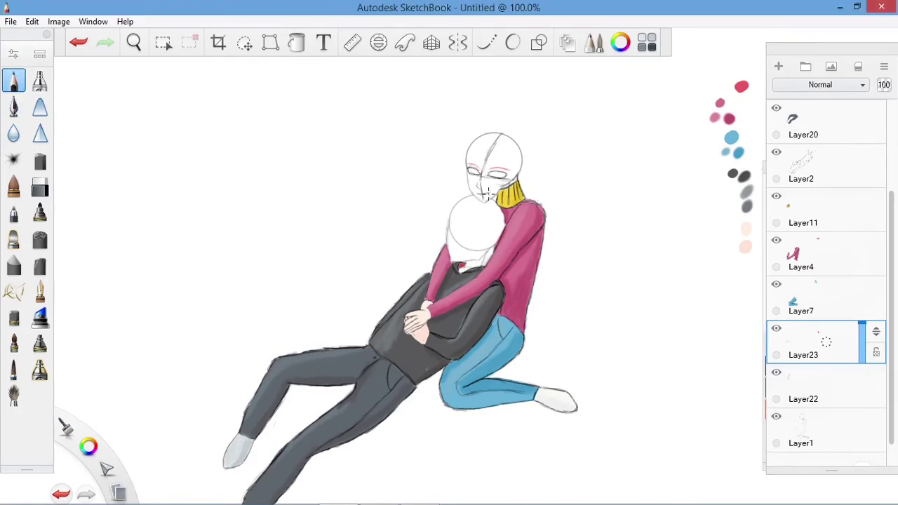
- Draw small circles with the ellipse tool and fit one into the kneeling figure's near eye as its iris
key("o")
key("l")
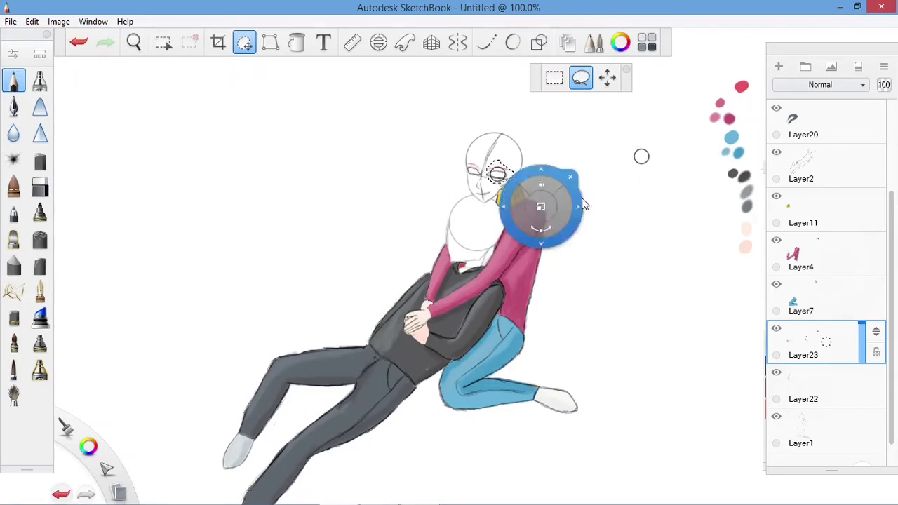
mouse_move(624, 207)
left_mouse_down()
mouse_move(642, 194)
mouse_move(672, 194)
left_mouse_up()
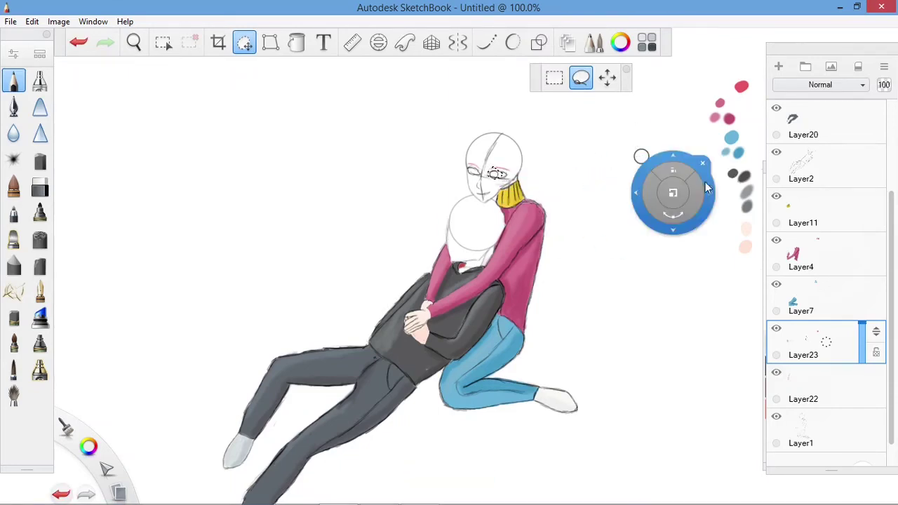
left_click(41, 185)
left_click(826, 386)
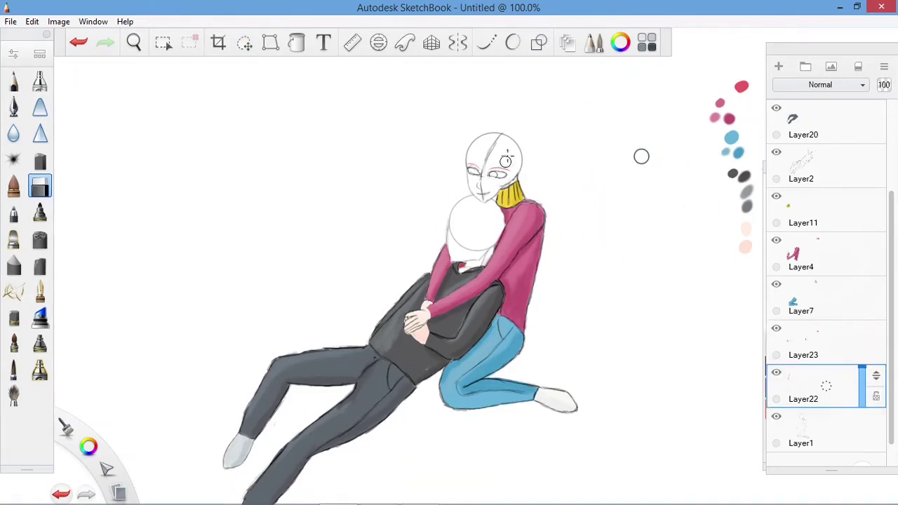
- Lasso the spare circle on Layer23, fit it into the far eye as its iris, and trim the overlap with the eyelids
left_click(14, 80)
left_click(40, 186)
left_click(13, 80)
left_click(826, 341)
key("e")
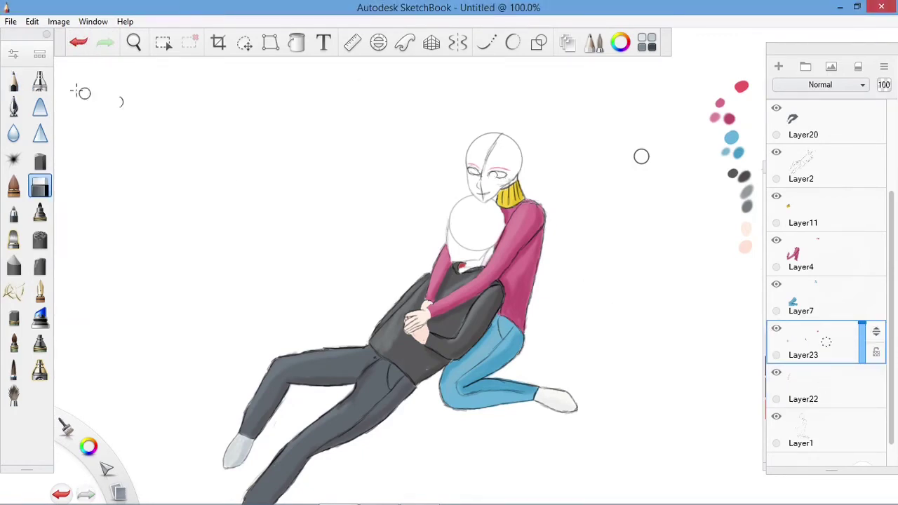
key("e")
key("m")
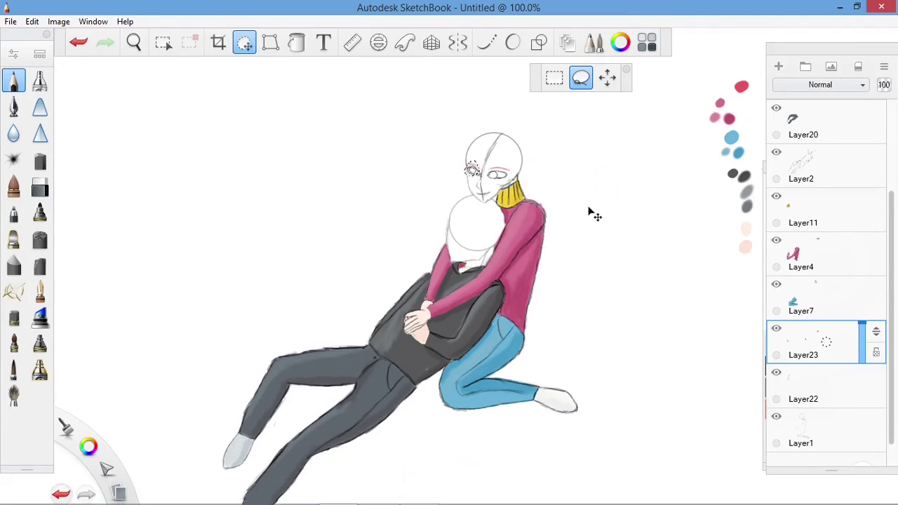
key("e")
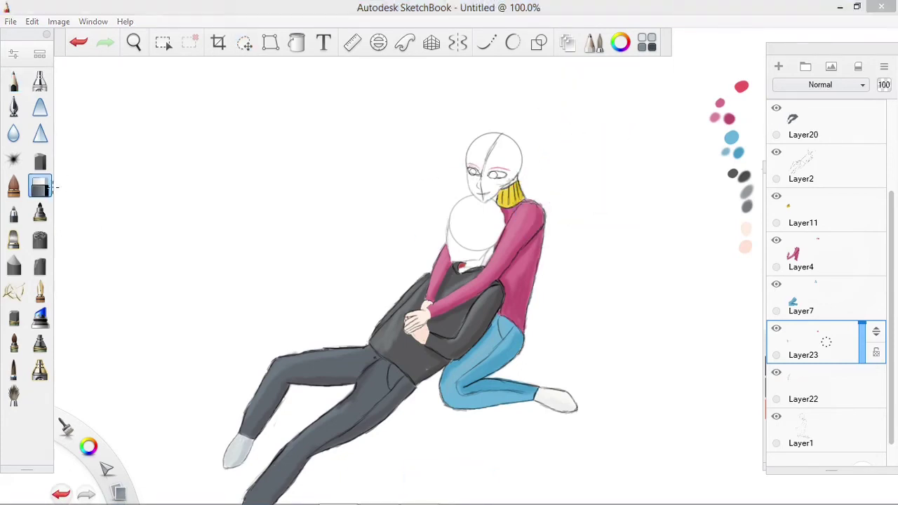
- Draw a new small circle and fit it into the near eye as a replacement iris on Layer23
key("o")
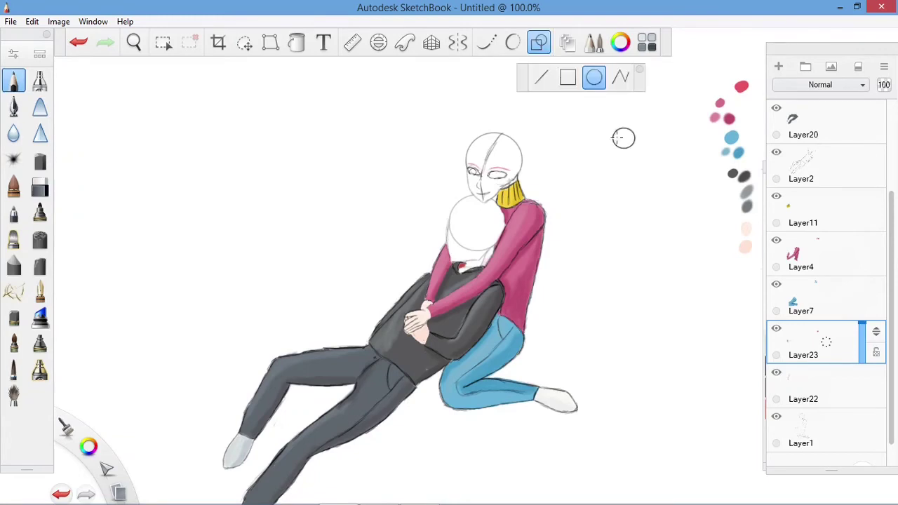
key("m")
key("Escape")
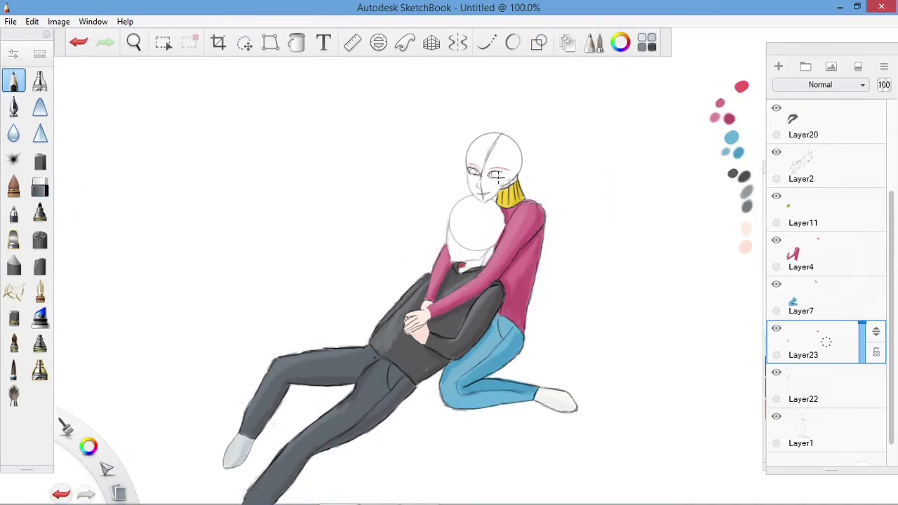
- Erase the face guidelines on Layer22 and touch up the pencil lines around the kneeling figure's mouth
key("e")
key("Delete")
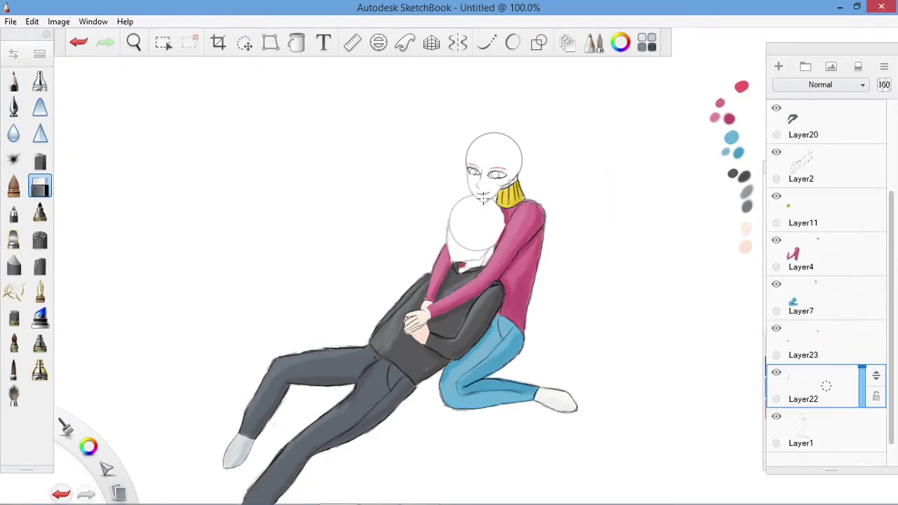
key("e")
key("bracketleft")
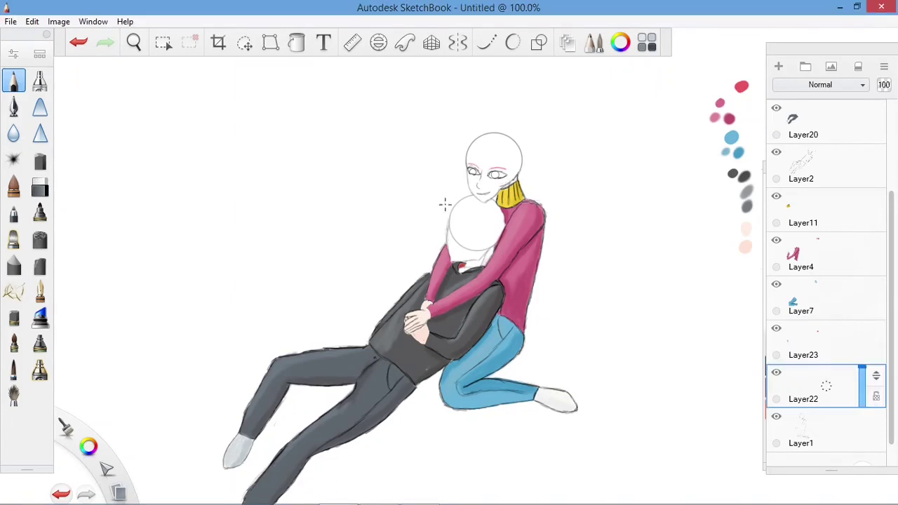
key("e")
key("e")
key("ctrl+z")
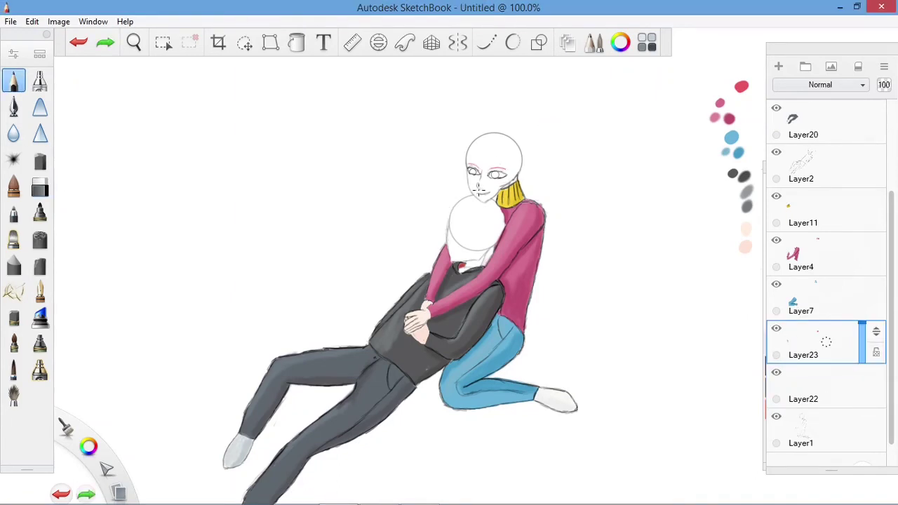
key("e")
key("ctrl+y")
key("e")
- Ink both irises in a Copic green on Layer22 and erase small highlights in them
left_click(594, 42)
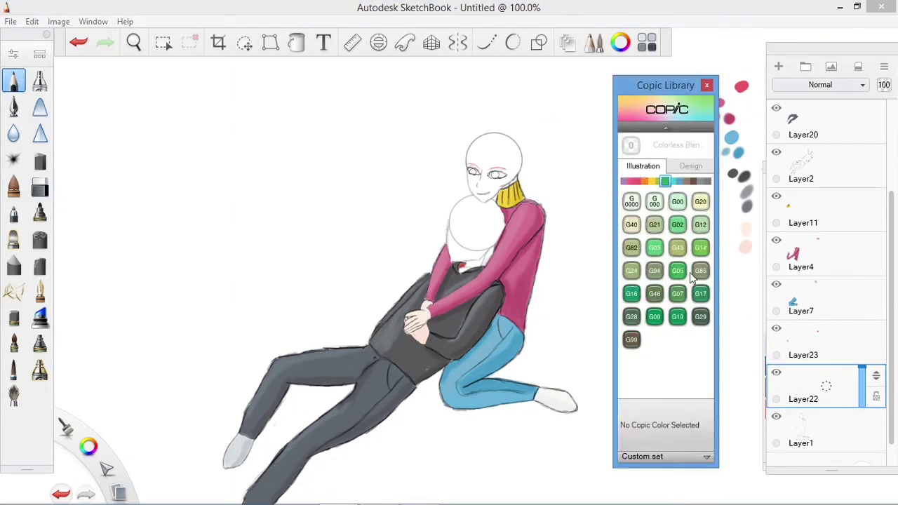
left_click_drag(682, 288, 728, 195)
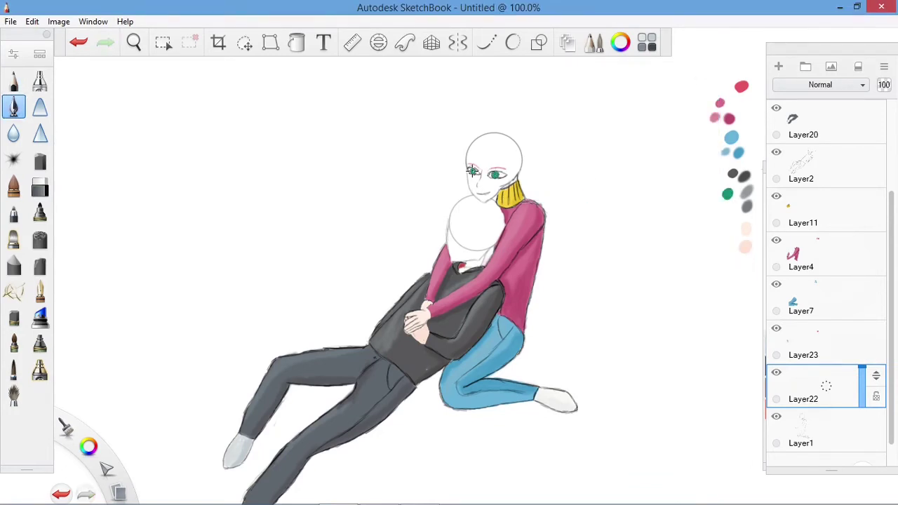
key("e")
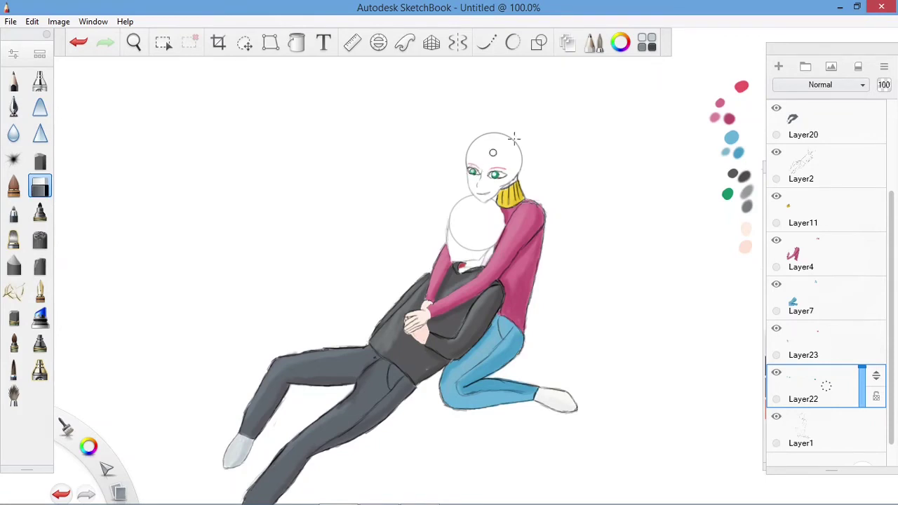
key("bracketleft")
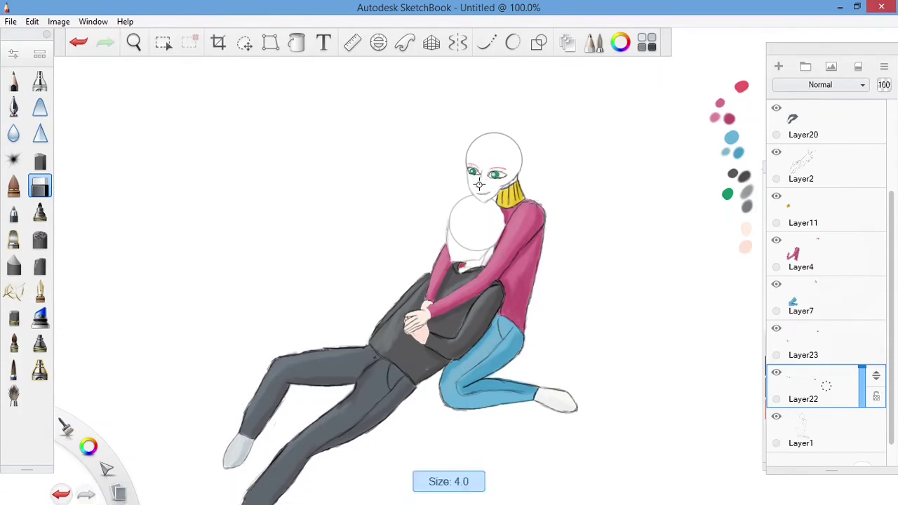
key("ctrl+z")
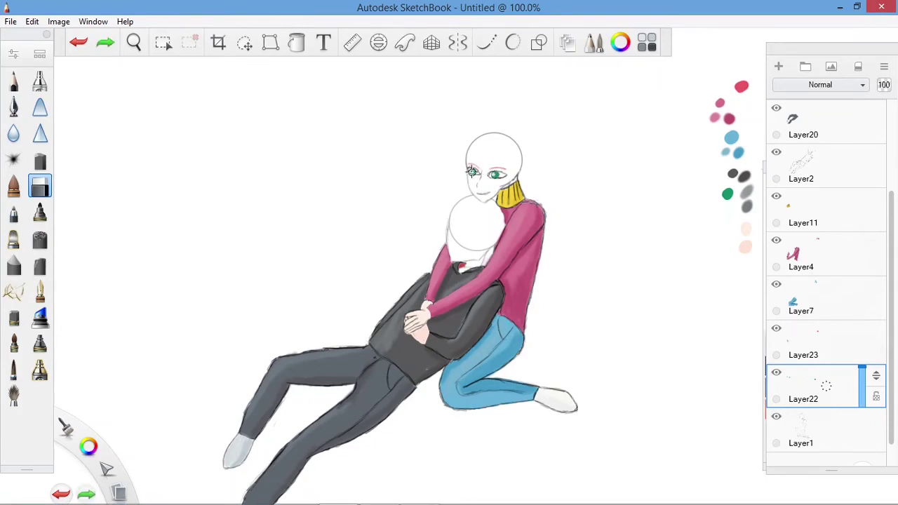
left_click_drag(472, 172, 494, 179)
- Ink black pupils over the green irises on a new layer and merge the eye layers down into Layer22
key("e")
key("ctrl+i")
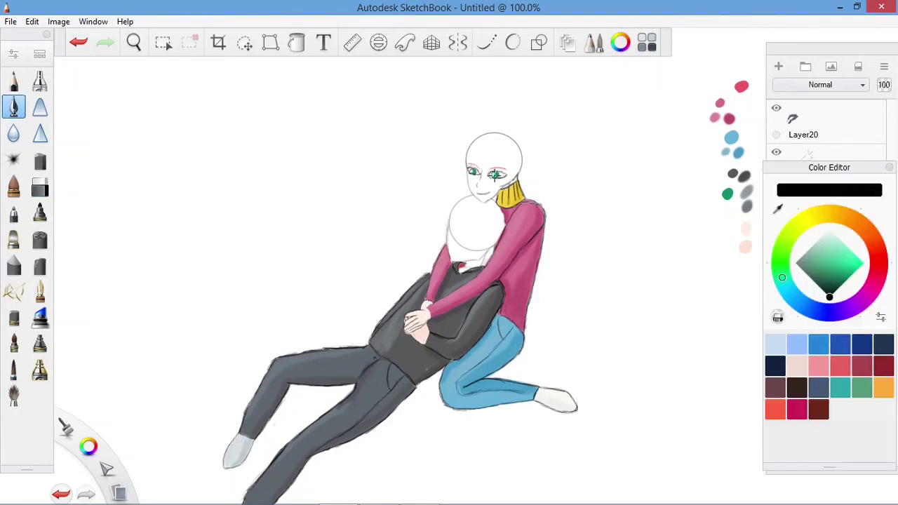
key("ctrl+i")
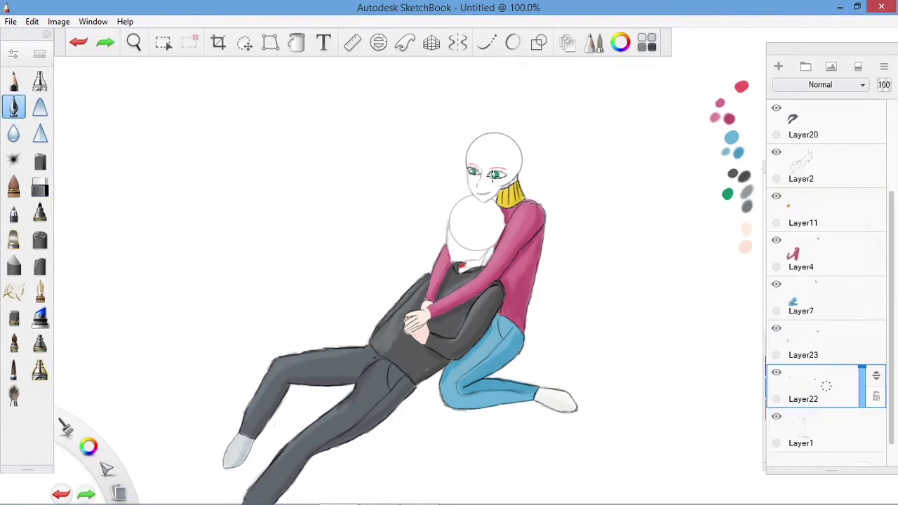
key("ctrl+z")
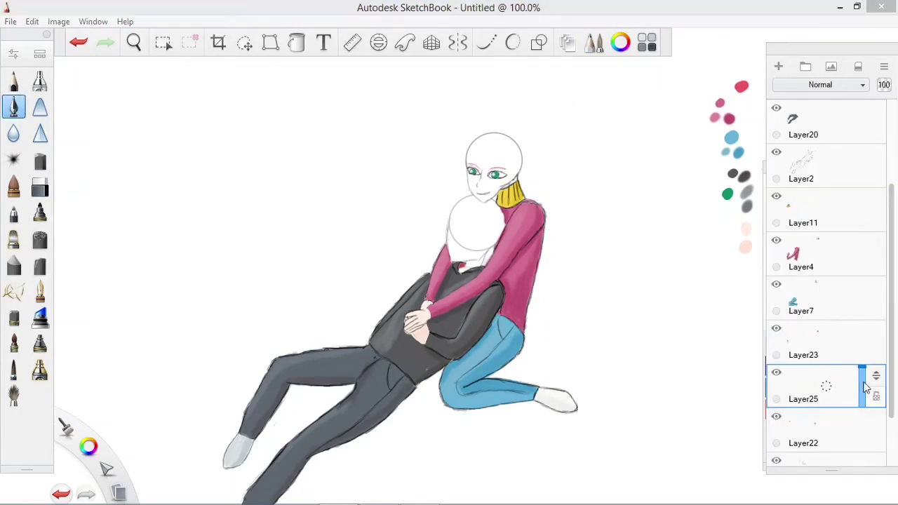
left_click(827, 386)
left_click(828, 381)
- Sketch the kneeling figure's outer hair contour and the fringe over the forehead in the coral pencil on new Layer26
key("ctrl+i")
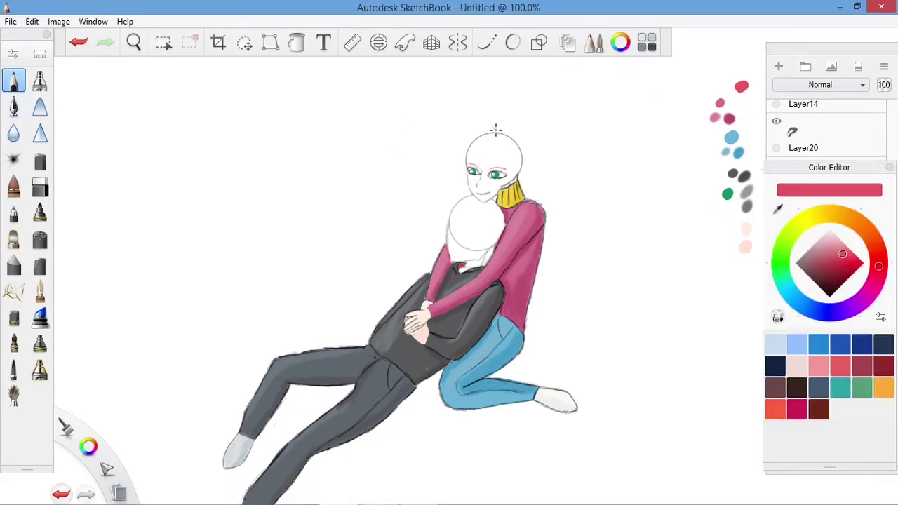
mouse_move(495, 130)
left_mouse_down()
mouse_move(473, 135)
mouse_move(464, 172)
left_mouse_up()
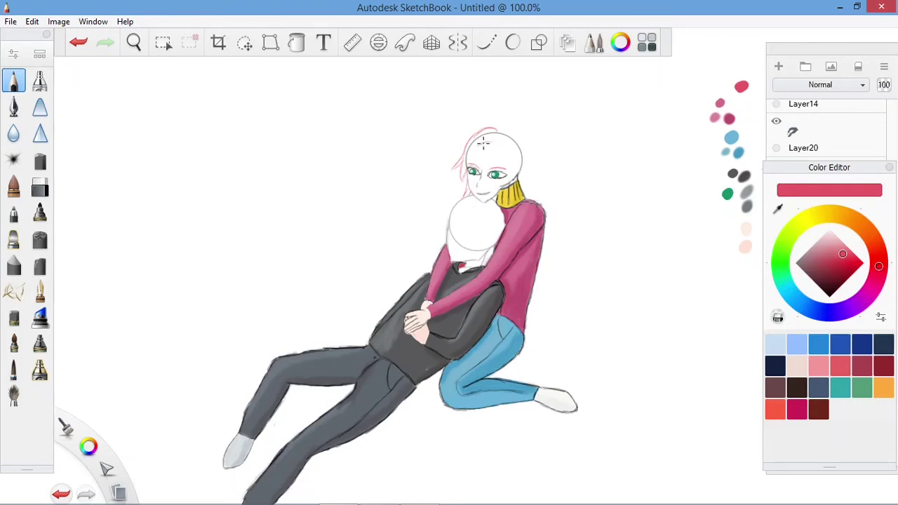
left_click_drag(465, 170, 495, 130)
key("ctrl+z")
key("ctrl+z")
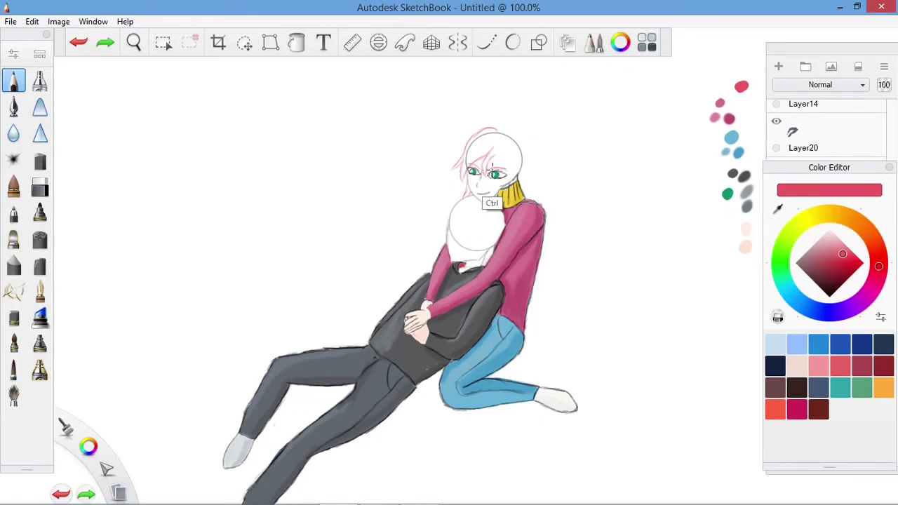
- Sketch further fringe and side strands in coral on Layer26, from the kneeling figure's forehead down over the collar
key("ctrl+y")
key("ctrl+z")
left_click_drag(498, 170, 502, 167)
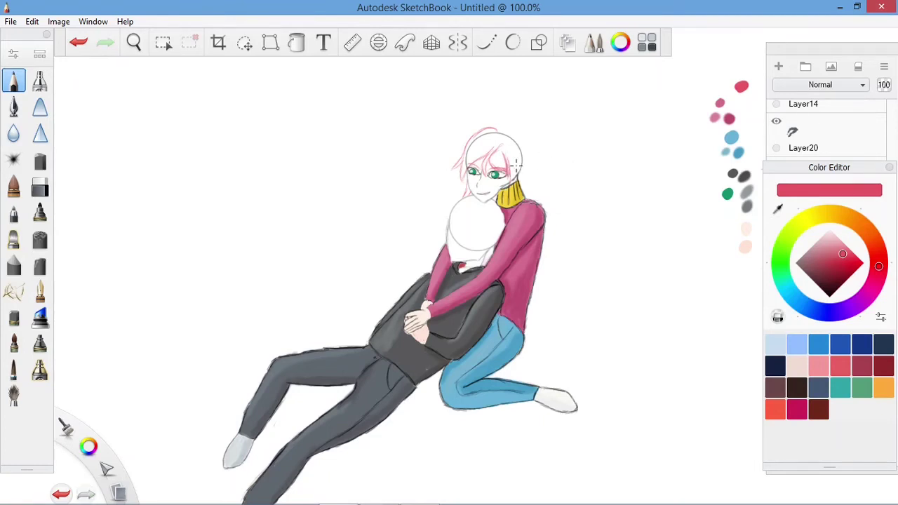
key("ctrl+i")
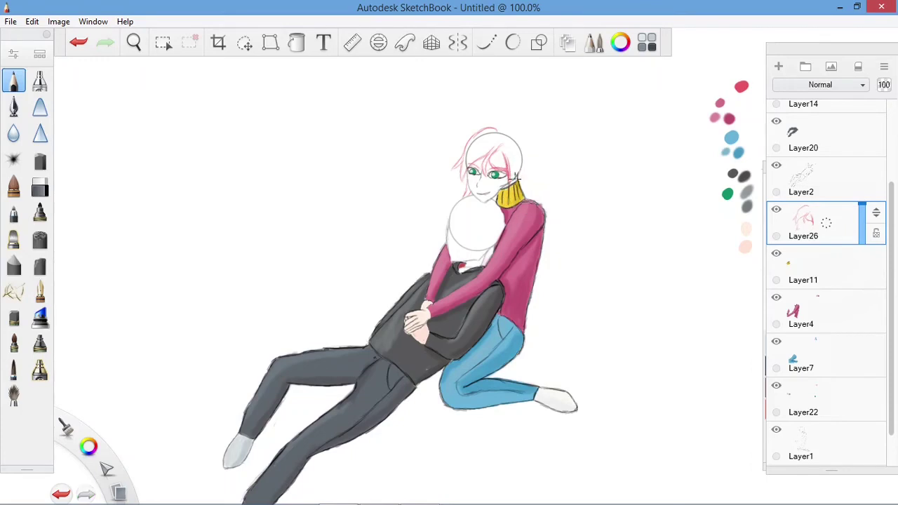
key("ctrl+z")
key("ctrl+y")
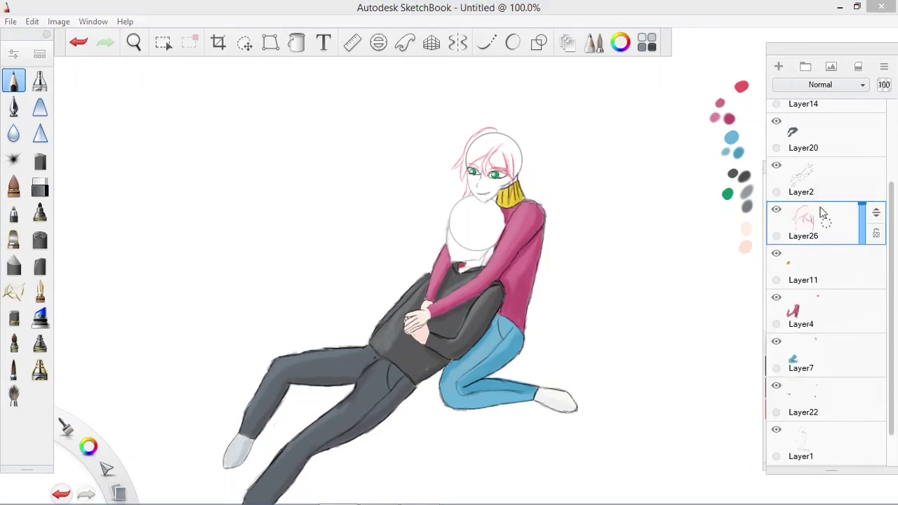
key("ctrl+z")
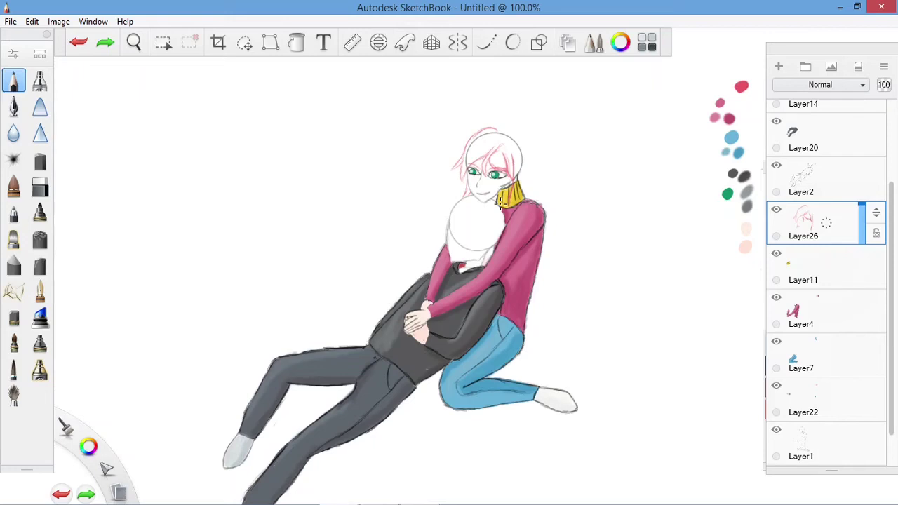
key("ctrl+y")
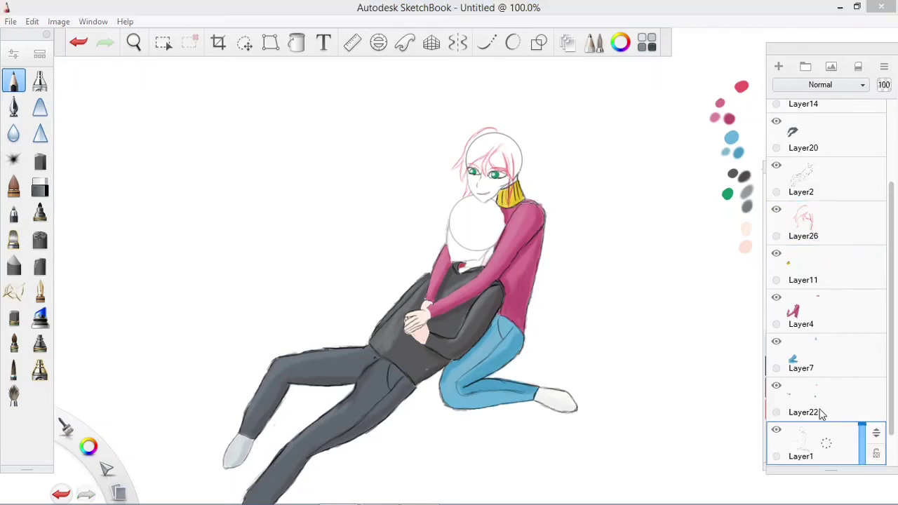
- Clean up the outline on Layer1 beside the kneeling figure's cheek and side strands with the eraser and black pencil
key("e")
key("e")
key("ctrl+i")
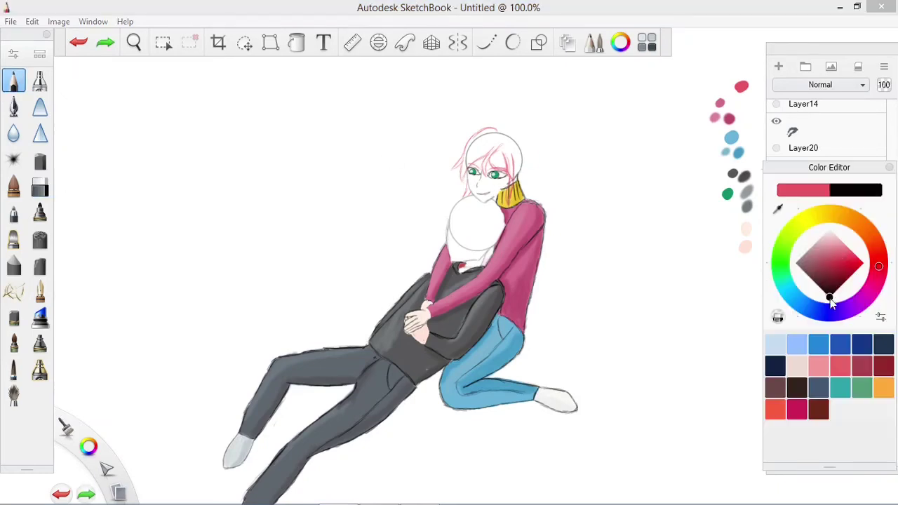
key("ctrl+z")
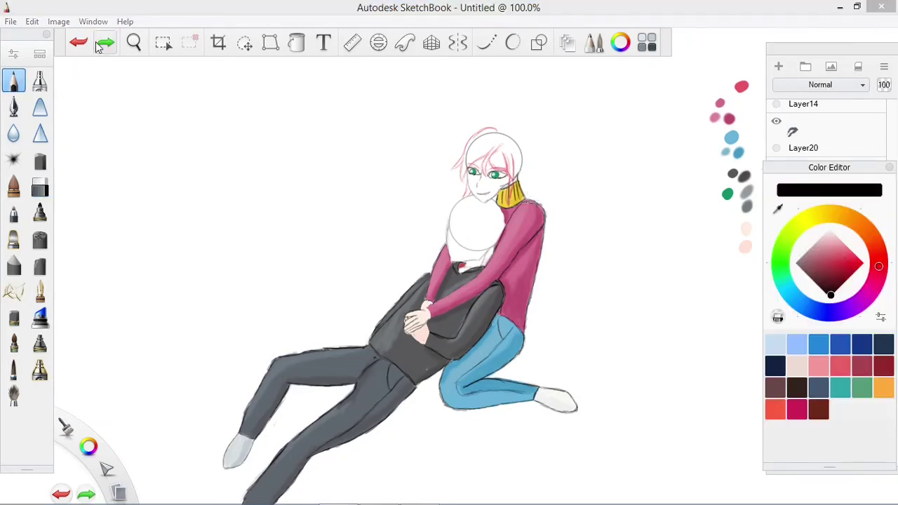
key("ctrl+y")
key("ctrl+i")
key("ctrl+i")
key("e")
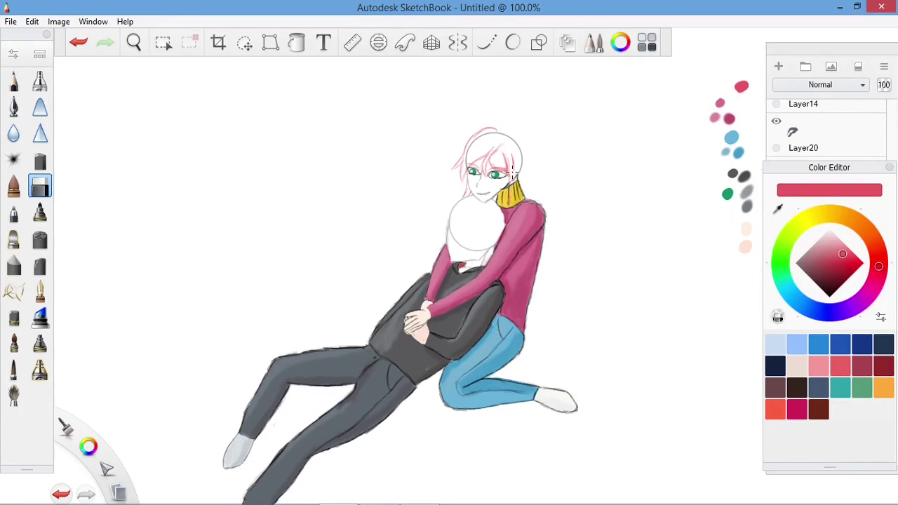
key("e")
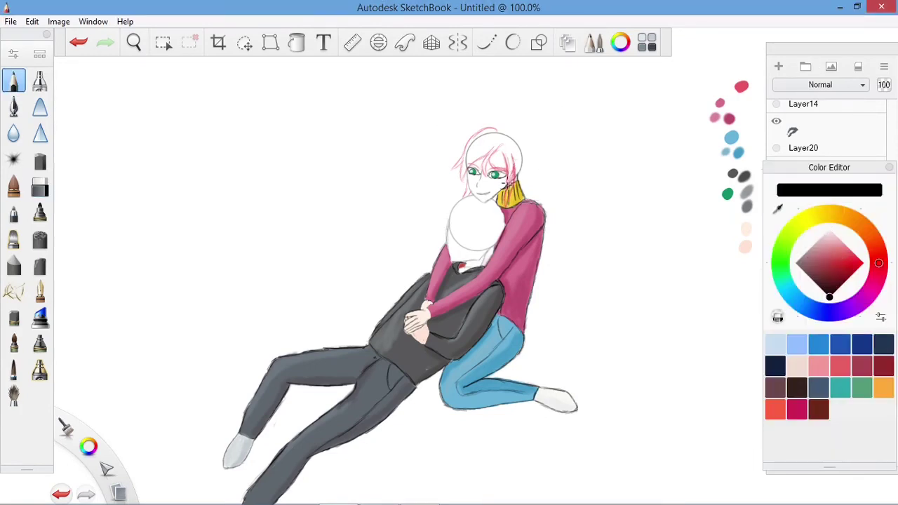
- Sketch the coral hair contour over the crown and down the back of the kneeling figure's head
key("ctrl+z")
key("ctrl+i")
key("ctrl+i")
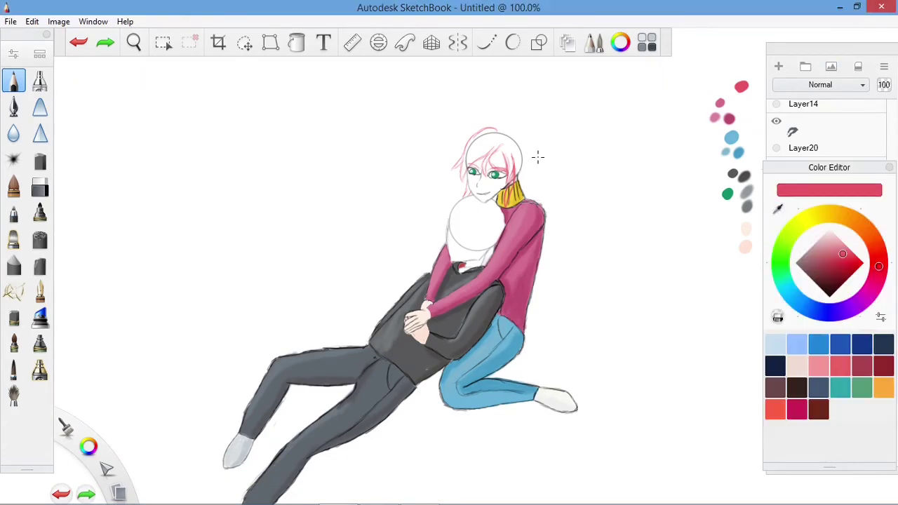
mouse_move(538, 157)
left_mouse_down()
mouse_move(496, 145)
mouse_move(523, 151)
mouse_move(521, 175)
left_mouse_up()
key("ctrl+z")
key("ctrl+z")
mouse_move(499, 131)
left_mouse_down()
mouse_move(520, 155)
mouse_move(490, 127)
mouse_move(526, 127)
mouse_move(517, 146)
mouse_move(519, 174)
left_mouse_up()
key("ctrl+z")
key("ctrl+z")
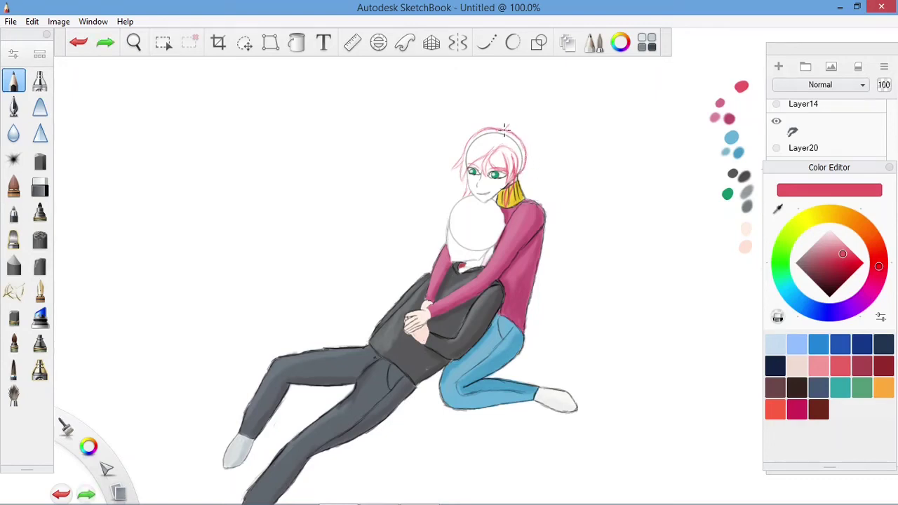
- Sketch a long coral ponytail from the crown down behind the kneeling figure's back, with pointed strand ends
left_click(509, 123)
key("ctrl+z")
mouse_move(510, 124)
left_mouse_down()
mouse_move(539, 130)
mouse_move(566, 219)
mouse_move(535, 299)
left_mouse_up()
key("ctrl+z")
key("ctrl+z")
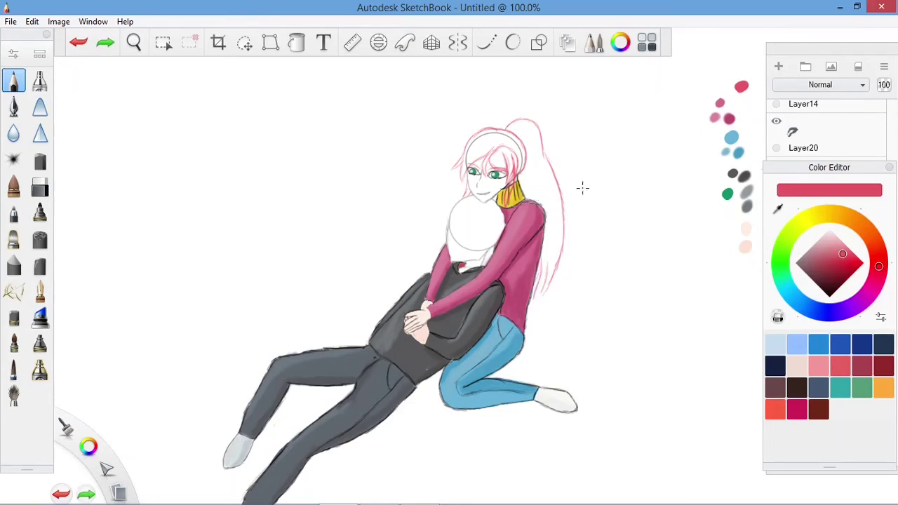
left_click_drag(545, 254, 543, 261)
left_click_drag(544, 293, 546, 251)
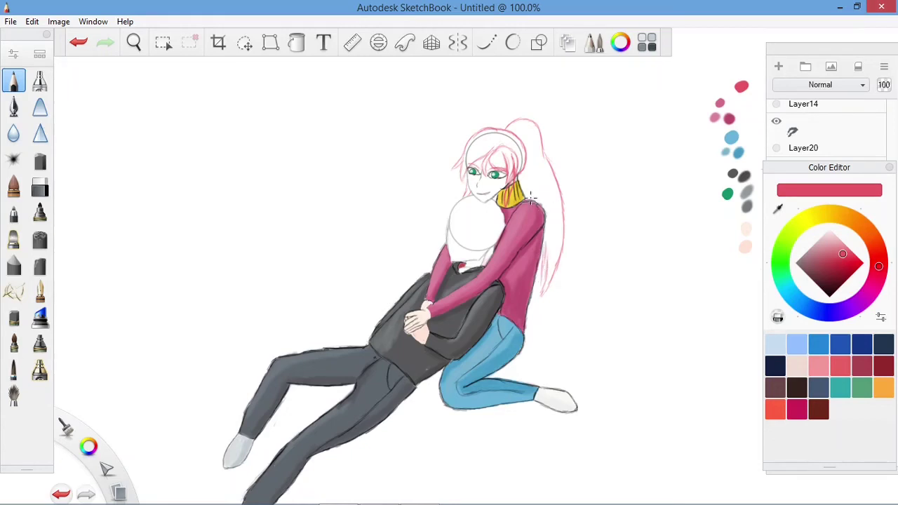
key("ctrl+z")
left_click_drag(527, 168, 531, 200)
- Choose a dark Copic red and fill the hair on the kneeling figure's head with the ink pen on new Layer27
left_click(594, 43)
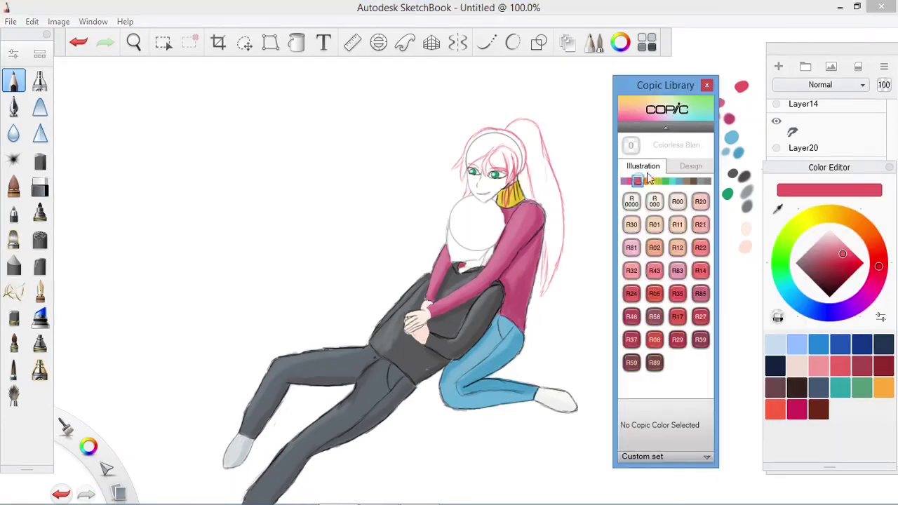
left_click(654, 295)
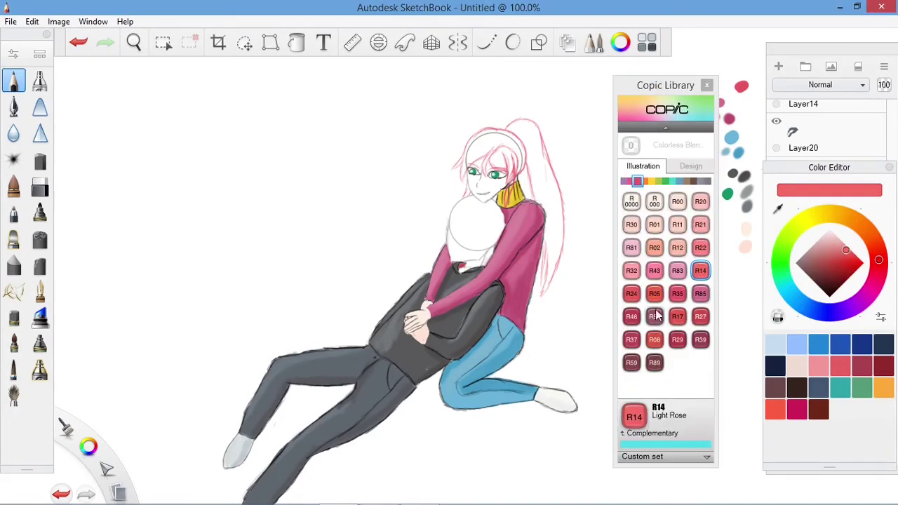
left_click(707, 85)
left_click(14, 104)
mouse_move(485, 145)
left_mouse_down()
mouse_move(465, 158)
mouse_move(501, 134)
mouse_move(484, 134)
mouse_move(461, 156)
mouse_move(466, 163)
mouse_move(455, 167)
mouse_move(467, 147)
mouse_move(467, 194)
mouse_move(484, 151)
mouse_move(501, 146)
mouse_move(504, 163)
mouse_move(506, 151)
mouse_move(512, 181)
mouse_move(511, 154)
left_mouse_up()
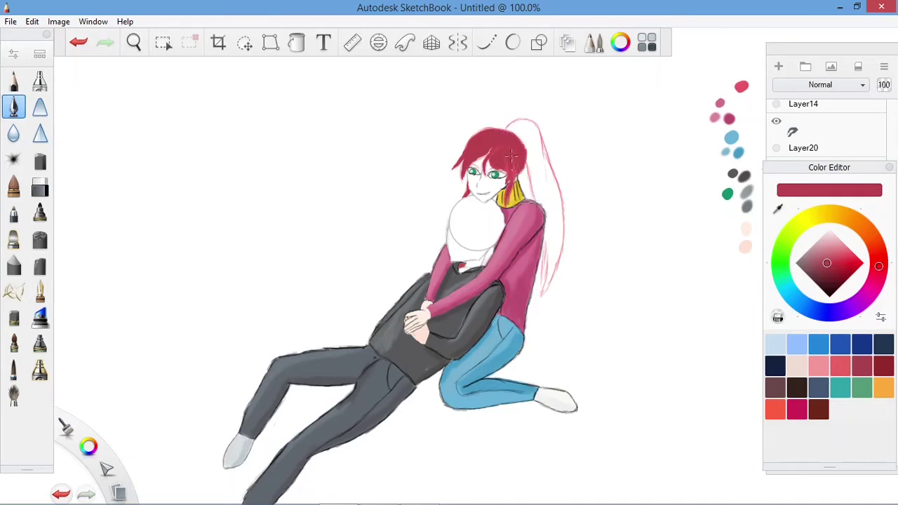
- Fill the ponytail with the same dark red and clean up the edges of the fill on Layer27
key("ctrl+z")
key("ctrl+y")
mouse_move(511, 124)
left_mouse_down()
mouse_move(540, 175)
mouse_move(528, 165)
mouse_move(548, 173)
mouse_move(556, 253)
mouse_move(544, 289)
mouse_move(547, 219)
mouse_move(541, 285)
left_mouse_up()
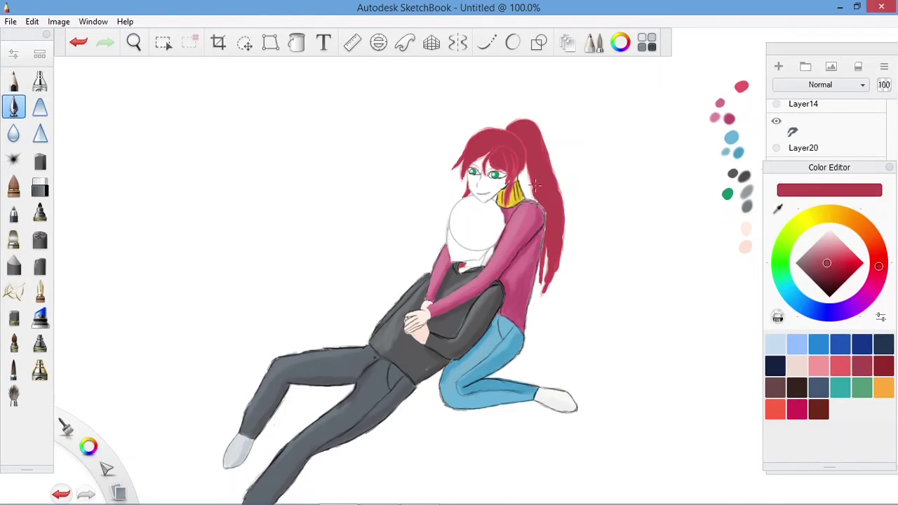
key("ctrl+i")
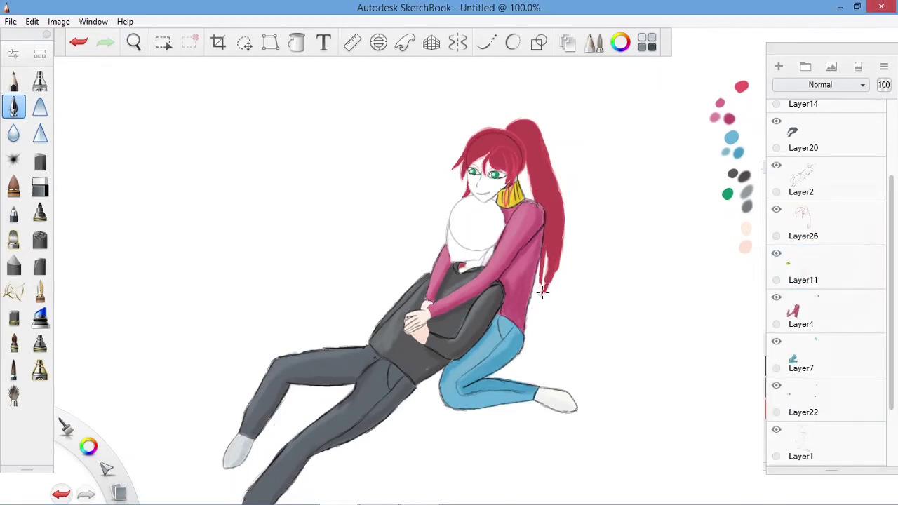
key("e")
left_click_drag(560, 271, 559, 257)
key("e")
key("e")
mouse_move(546, 202)
left_mouse_down()
mouse_move(543, 239)
mouse_move(546, 226)
left_mouse_up()
key("e")
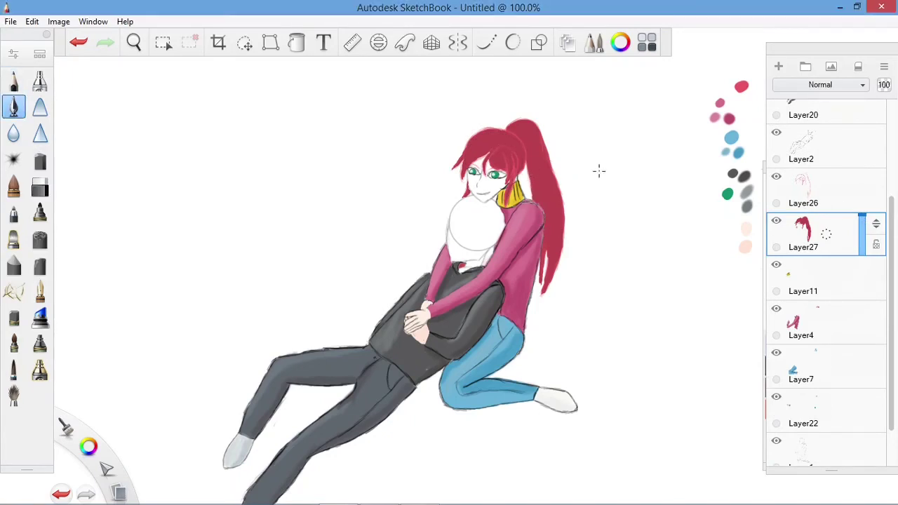
- Draw strand lines down the ponytail with the coral pencil
key("e")
key("ctrl+i")
key("ctrl+z")
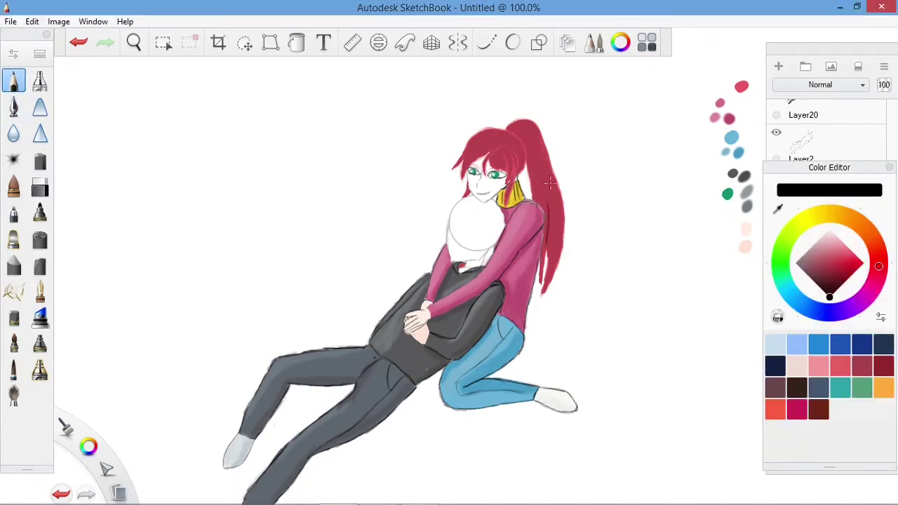
key("ctrl+y")
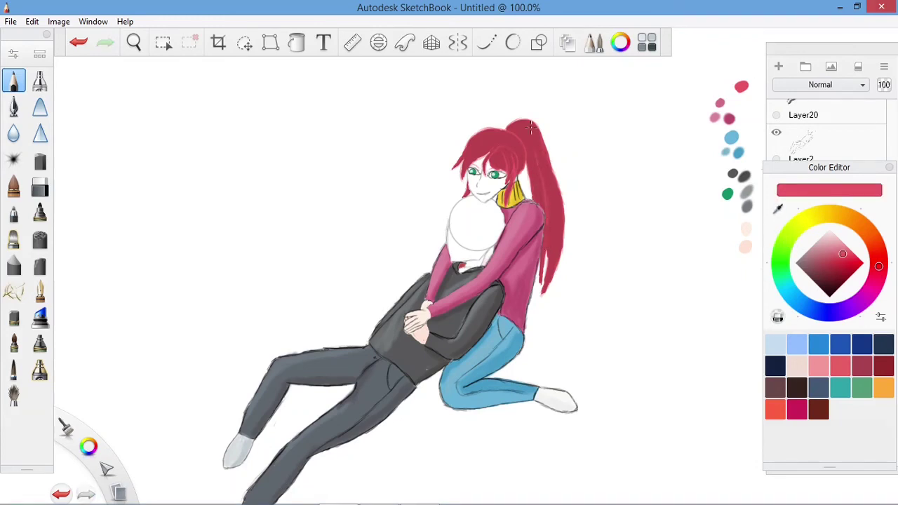
- Airbrush the ponytail and the hair on the head with darker and lighter reds sampled from the hair
left_click(531, 127, "alt")
key("e")
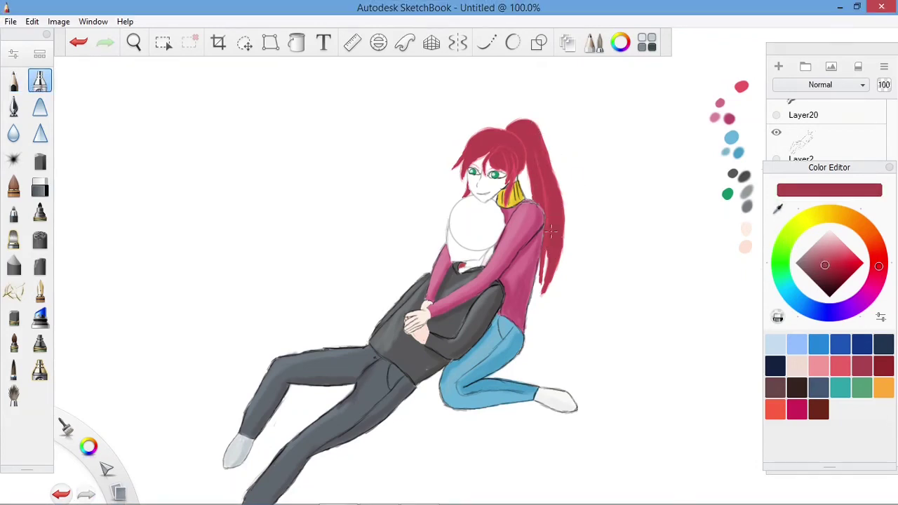
left_click_drag(551, 231, 555, 208)
left_click(534, 140, "alt")
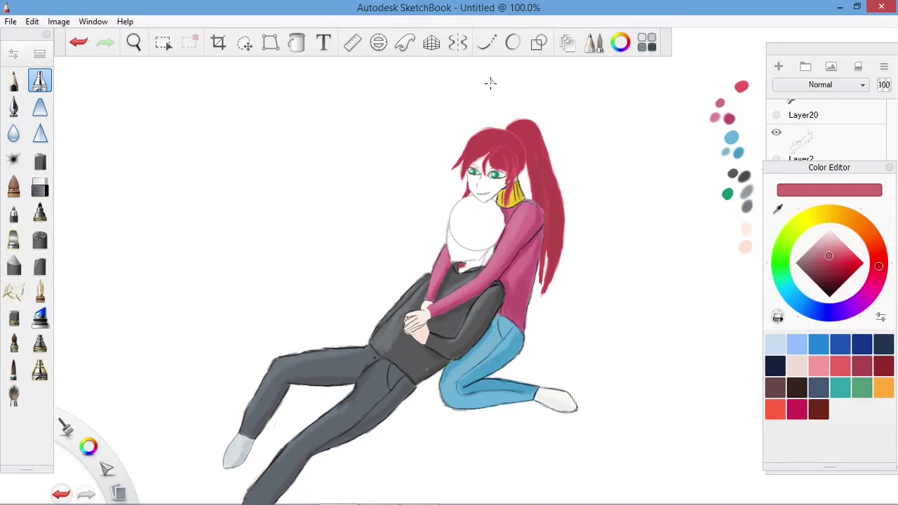
left_click_drag(513, 137, 540, 144)
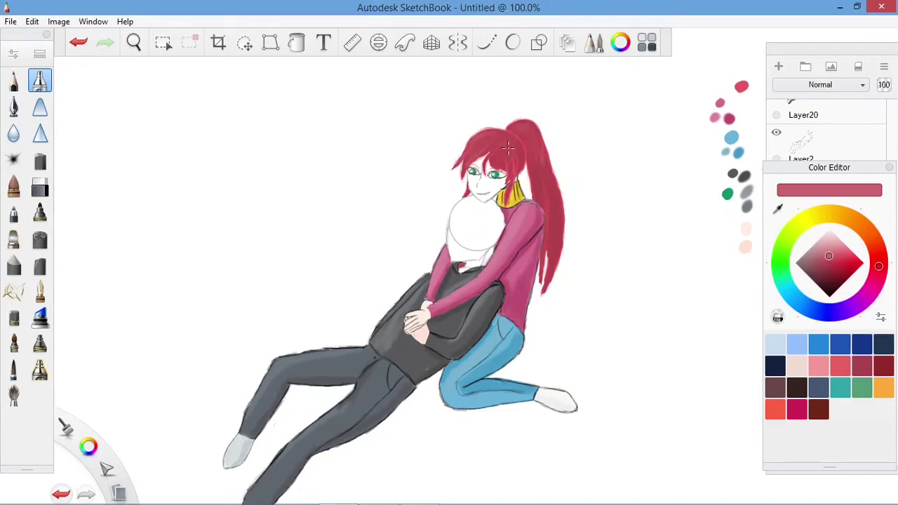
- Fill the kneeling figure's face with a pale skin tone on new Layer28 and airbrush peach shading over it
left_click(834, 263)
key("ctrl+i")
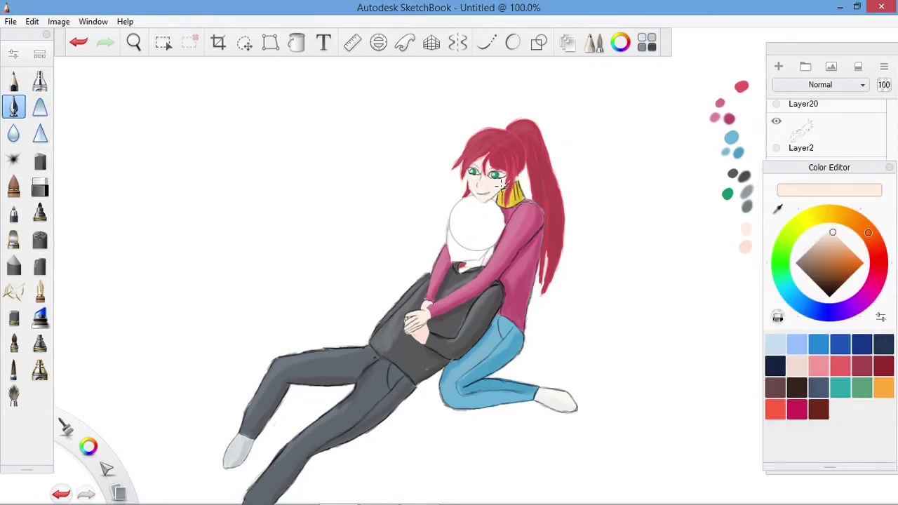
key("ctrl+i")
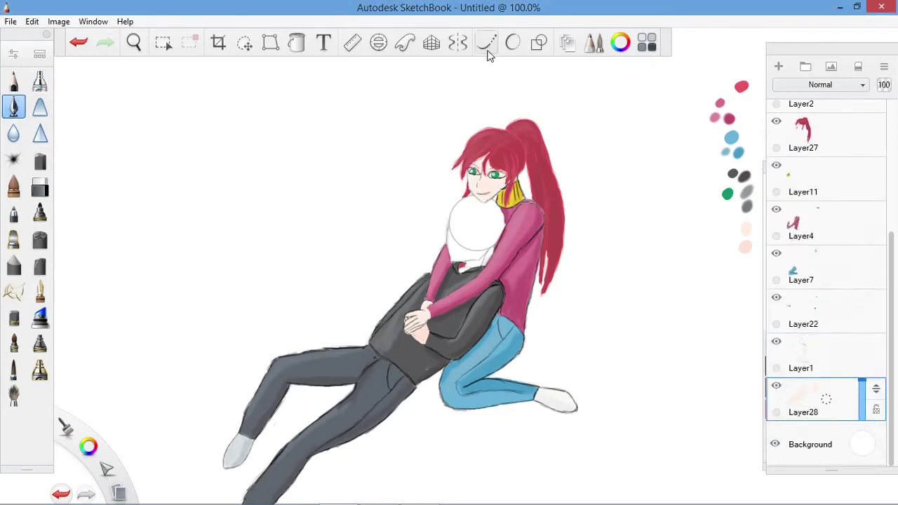
key("e")
key("e")
key("ctrl+i")
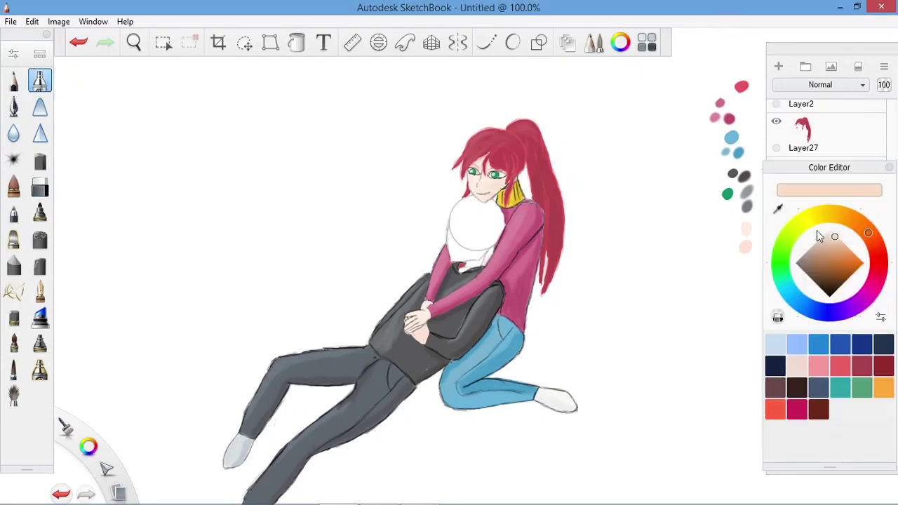
left_click(817, 231)
key("ctrl+i")
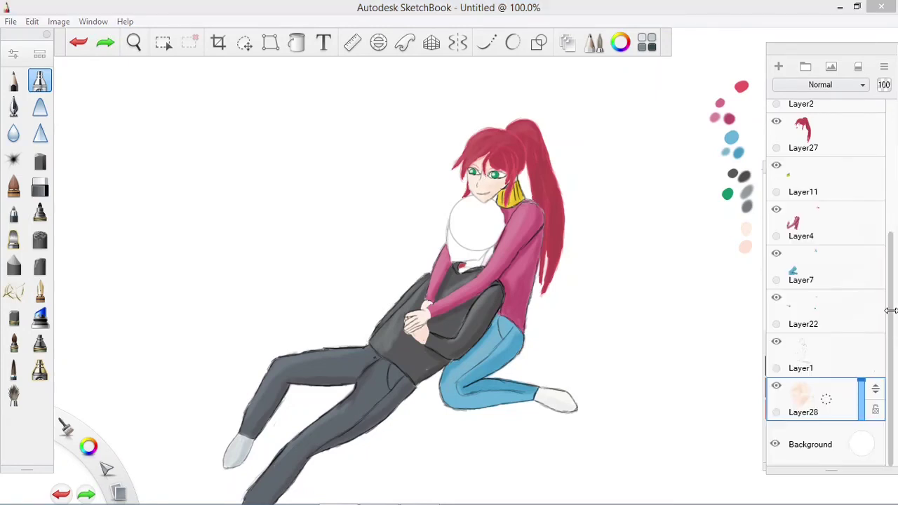
- Sketch curved vertical and horizontal face guidelines in black pencil across the reclining figure's head on new Layer29
scroll(822, 291, "up", 5)
left_click(822, 290)
left_click(17, 81)
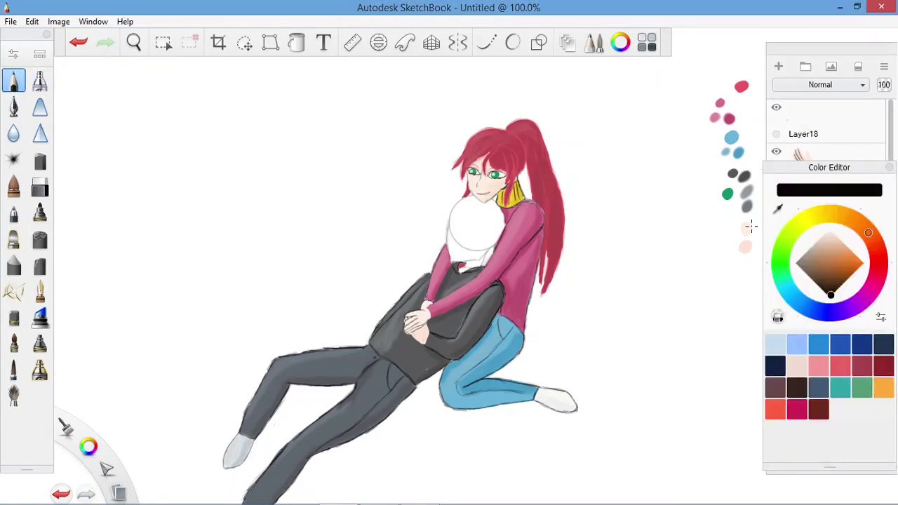
key("ctrl+i")
left_click_drag(452, 223, 492, 240)
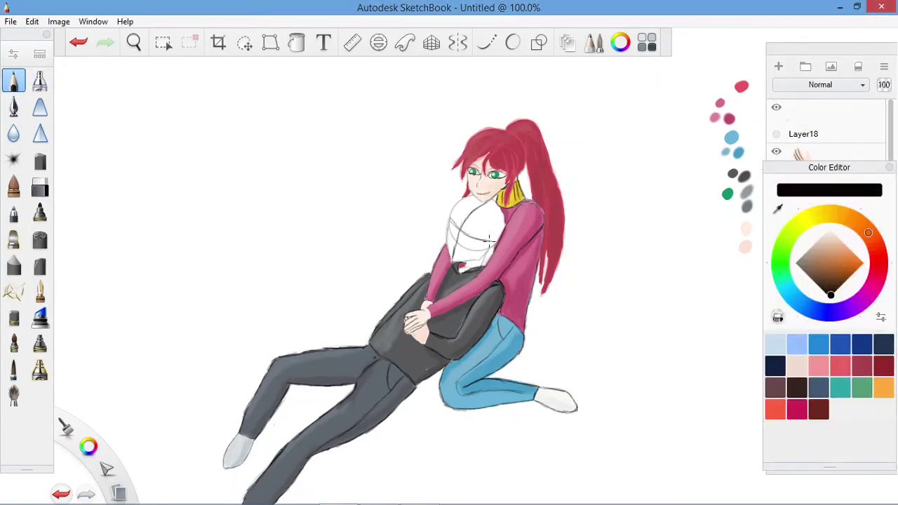
key("ctrl+z")
mouse_move(453, 214)
left_mouse_down()
mouse_move(471, 224)
mouse_move(437, 206)
left_mouse_up()
key("ctrl+z")
- Draw the reclining figure's two closed eyes in black pencil on new Layer30
key("ctrl+i")
left_click(16, 81)
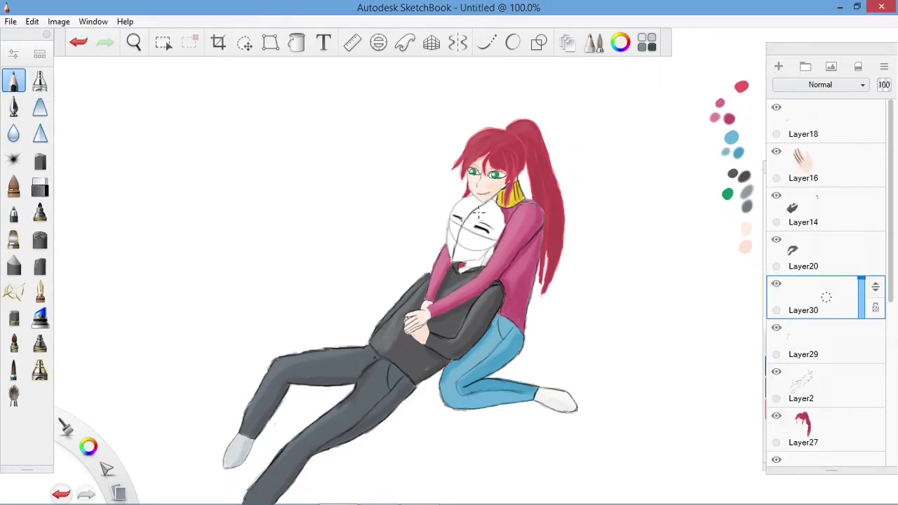
left_click_drag(479, 215, 473, 219)
key("ctrl+z")
key("e")
left_click(814, 341)
key("e")
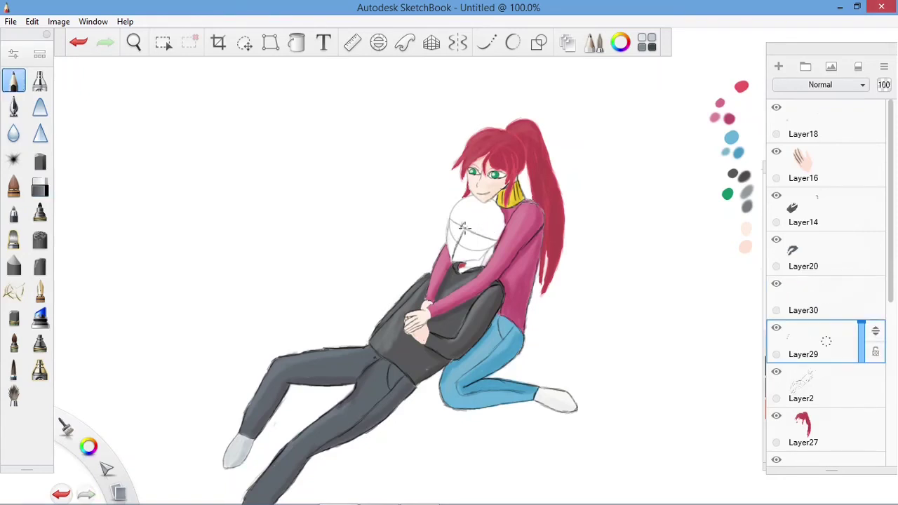
left_click(814, 298)
key("ctrl+z")
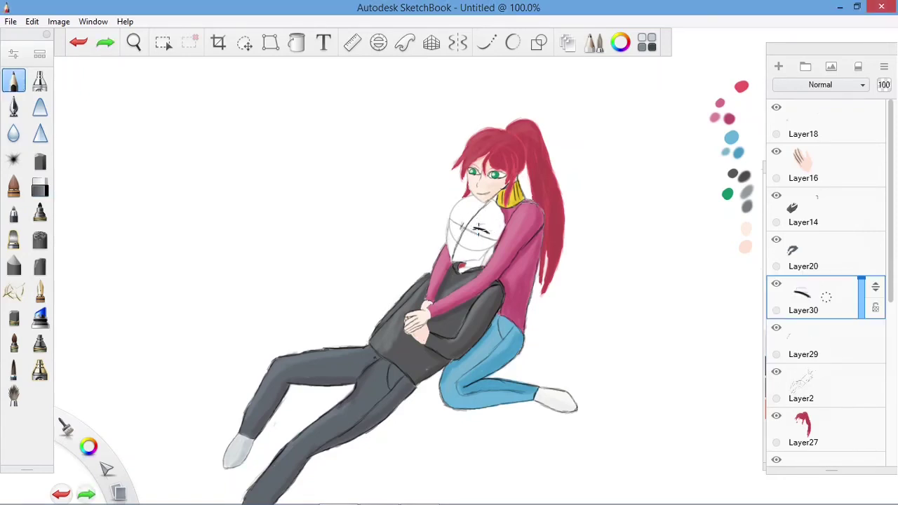
left_click_drag(473, 228, 488, 233)
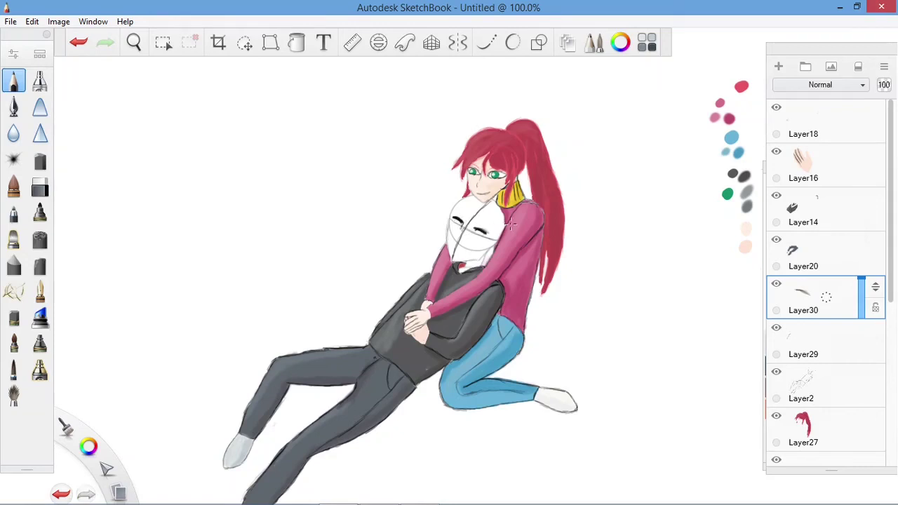
- Draw the reclining figure's eyebrows in Copic Y23 Yellowish Beige on Layer30 and add a matching swatch beneath the skin-tone swatches
key("ctrl+shift+c")
left_click(631, 247)
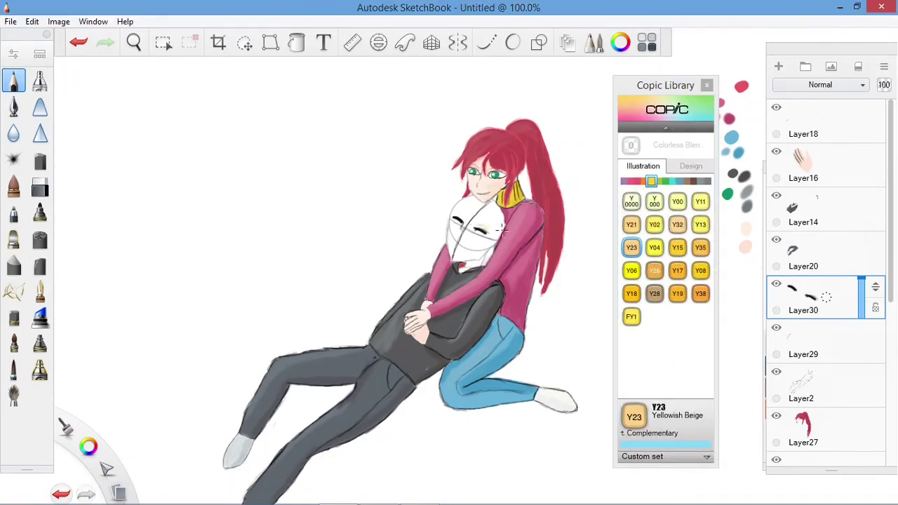
left_click(14, 106)
left_click(706, 85)
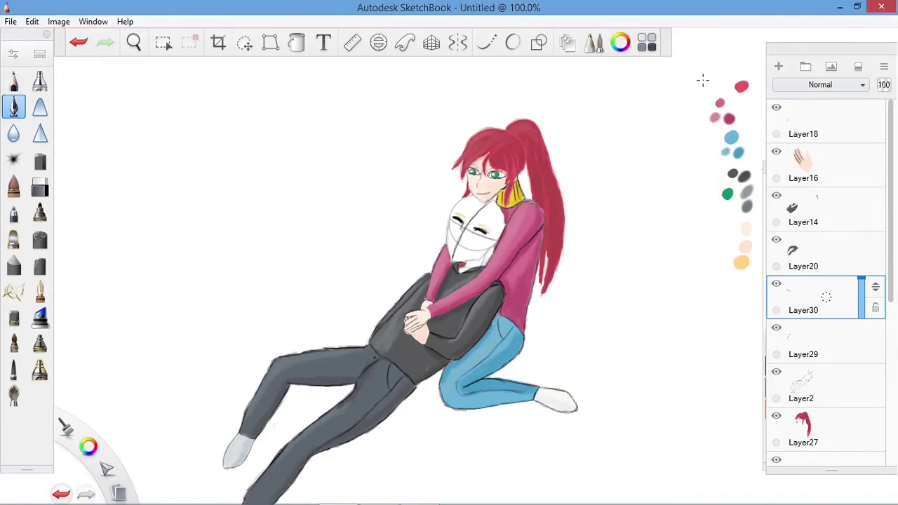
- Draw the reclining figure's nose and mouth in black pencil, and erase the face guidelines on Layer29
left_click(815, 386)
left_click(768, 295)
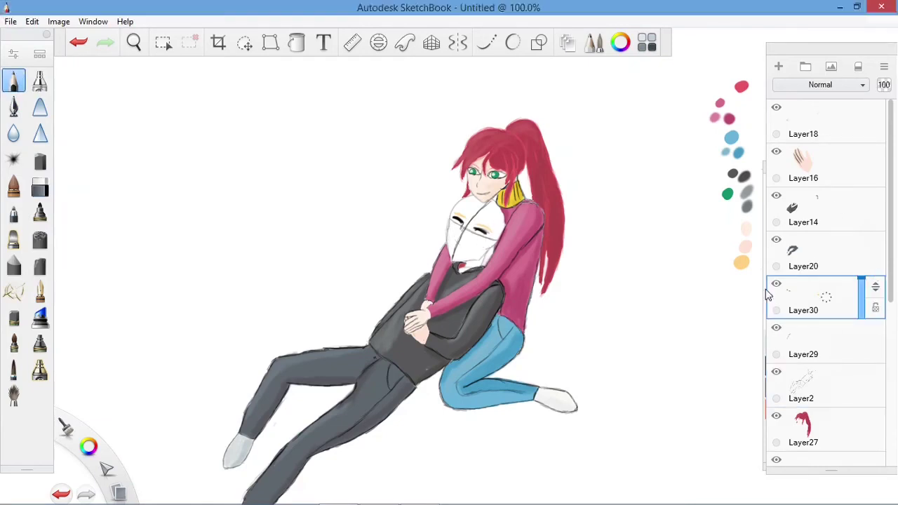
key("ctrl+z")
key("ctrl+y")
key("ctrl+z")
key("ctrl+y")
key("ctrl+z")
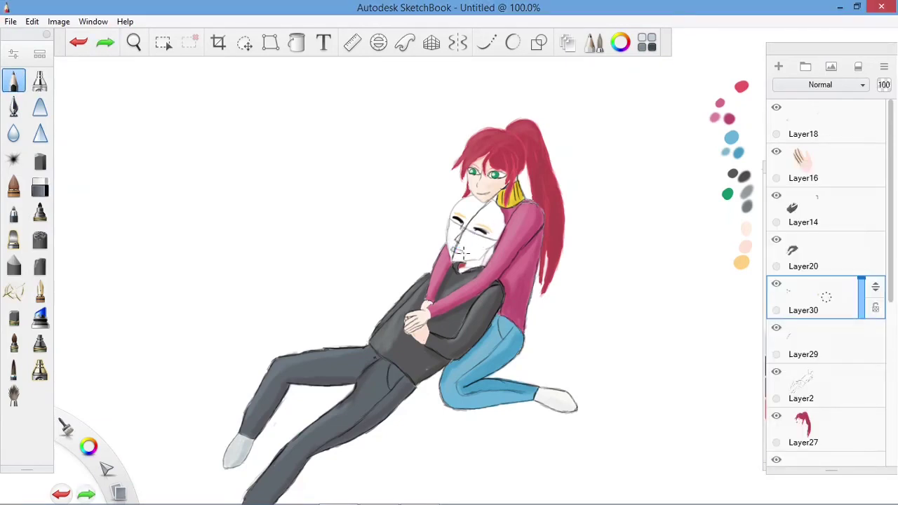
key("ctrl+y")
key("ctrl+z")
key("ctrl+y")
left_click(40, 193)
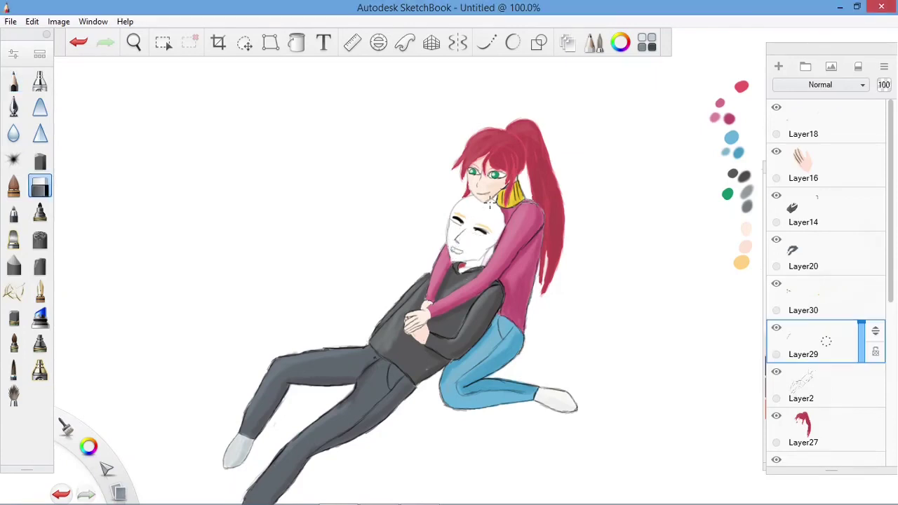
key("ctrl+z")
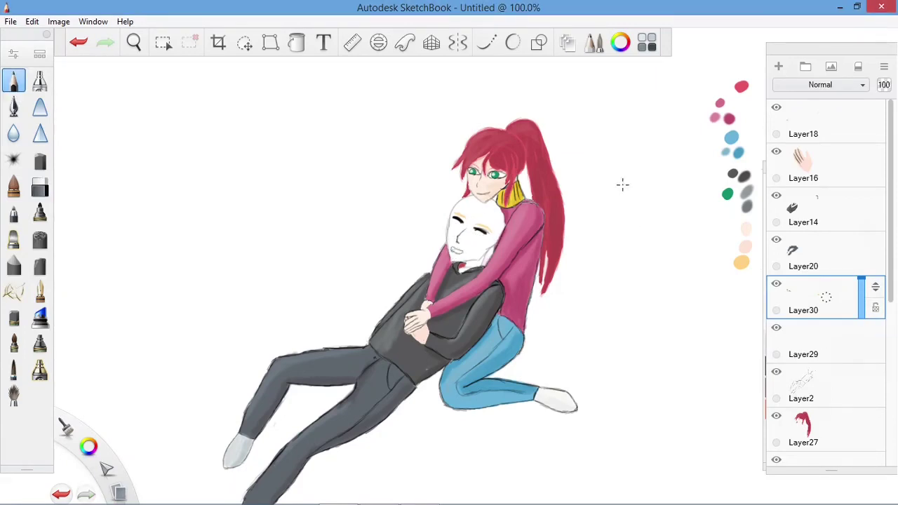
- Sketch the reclining figure's short, spiky hair with a yellowish beige pencil on new Layer31
left_click(779, 66)
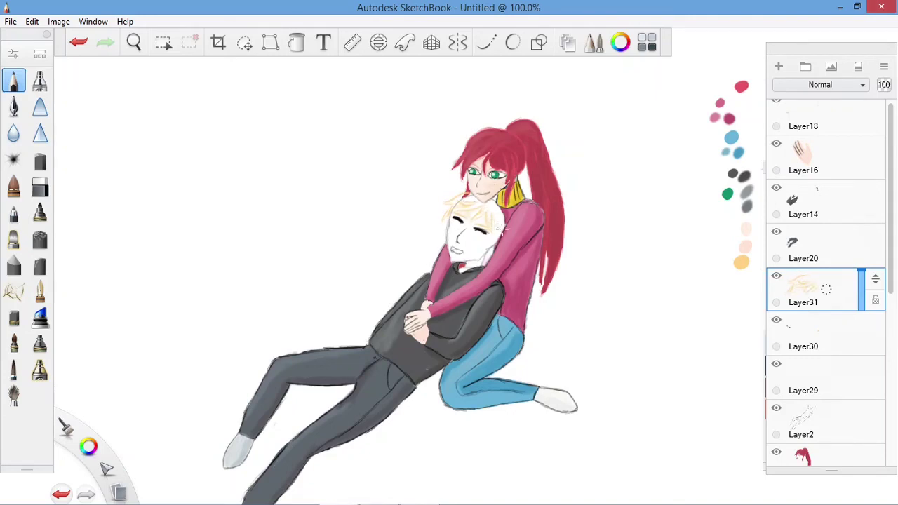
key("ctrl+z")
left_click_drag(502, 212, 487, 219)
key("ctrl+k")
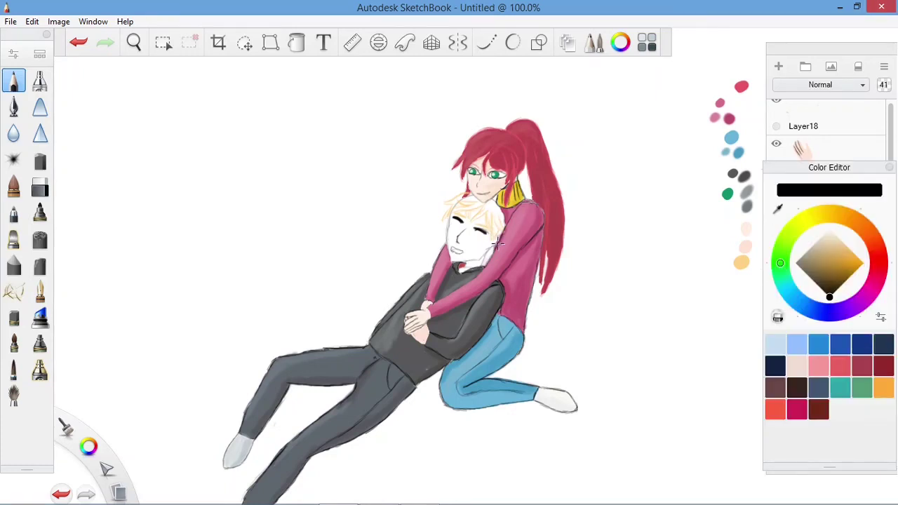
left_click(485, 222, "alt")
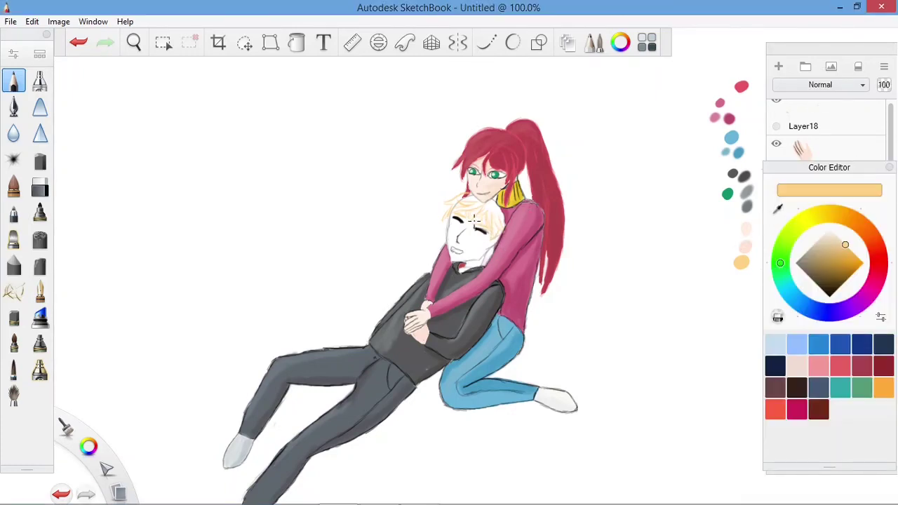
- Fill the reclining figure's hair with Copic Y15 Cadmium Yellow on new Layer32 beneath the hair sketch
key("ctrl+shift+c")
key("ctrl+z")
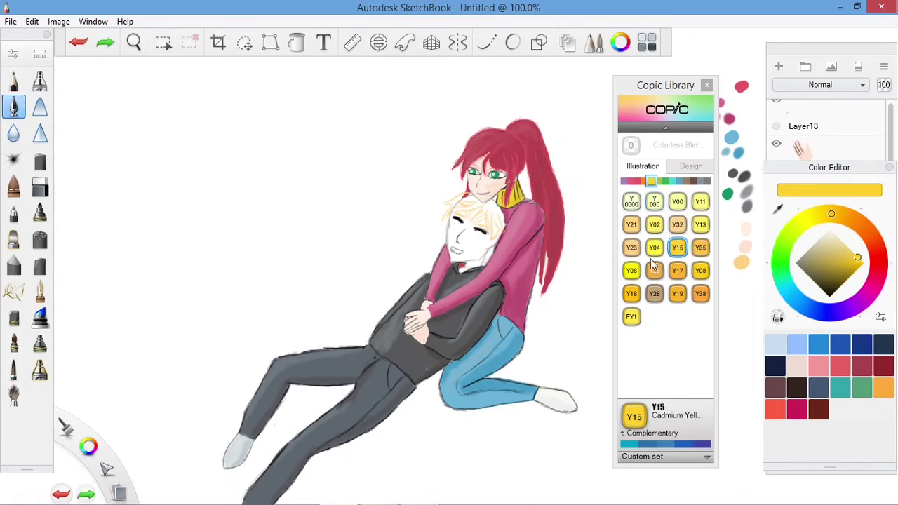
left_click(678, 247)
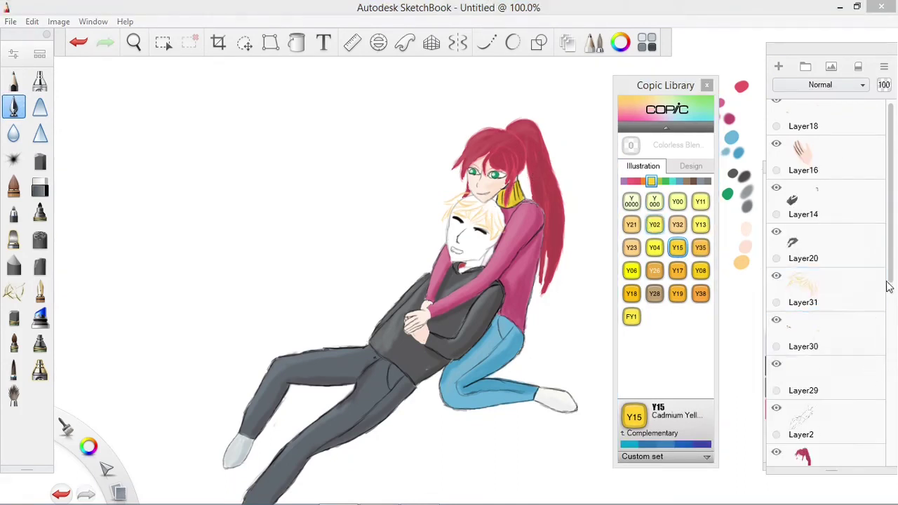
scroll(867, 232, "down", 5)
scroll(868, 232, "up", 5)
scroll(868, 271, "down", 5)
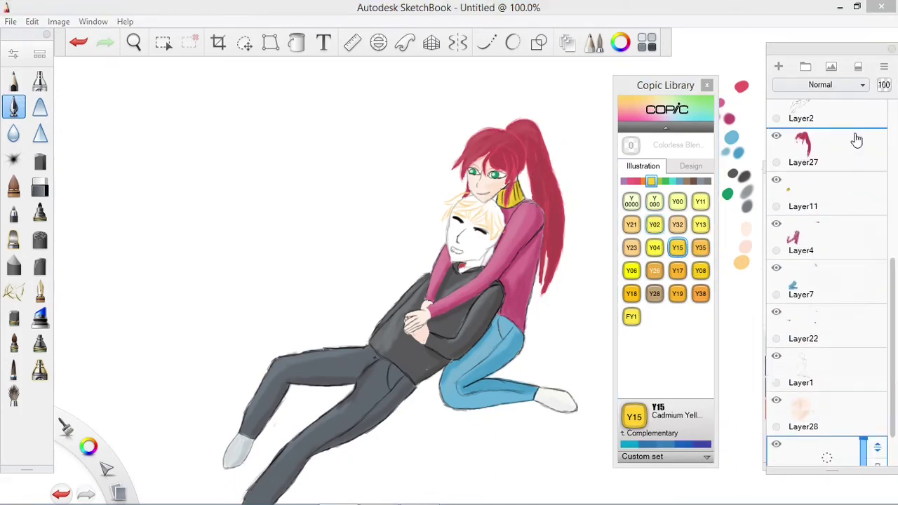
scroll(866, 161, "up", 5)
left_click_drag(504, 217, 497, 232)
mouse_move(500, 198)
left_mouse_down()
mouse_move(527, 153)
mouse_move(492, 200)
mouse_move(505, 223)
mouse_move(499, 189)
mouse_move(502, 228)
mouse_move(497, 199)
mouse_move(470, 205)
left_mouse_up()
key("Down")
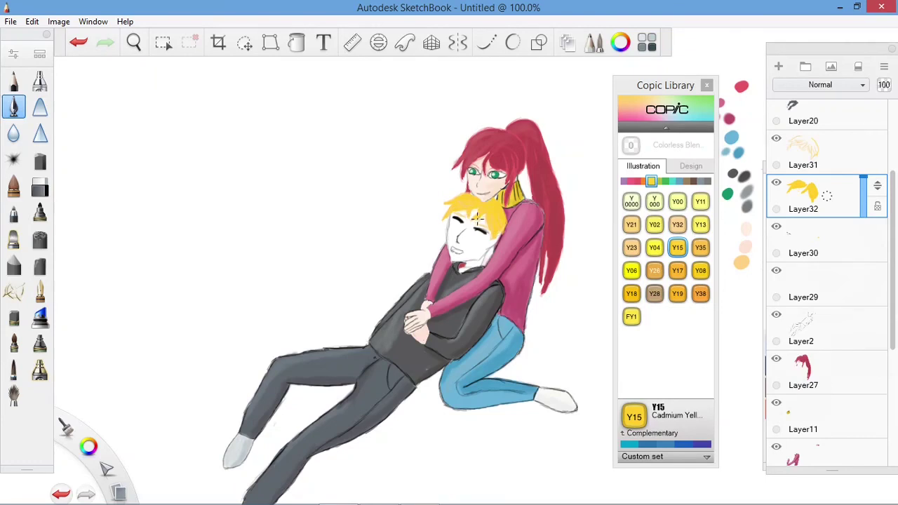
- Add tonal variation to the blond hair on Layer31 with Copic Y35 Maize and Y13 Lemon Yellow, using pencil and airbrush
key("Up")
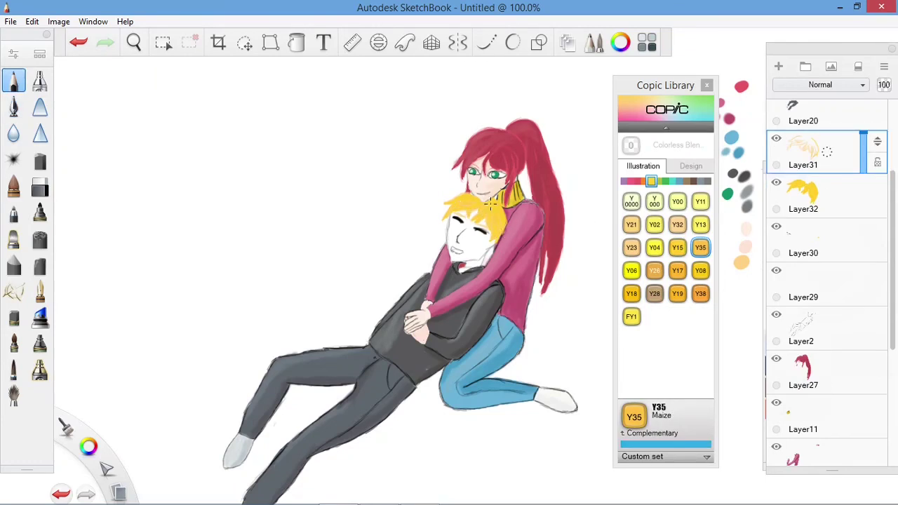
key("b")
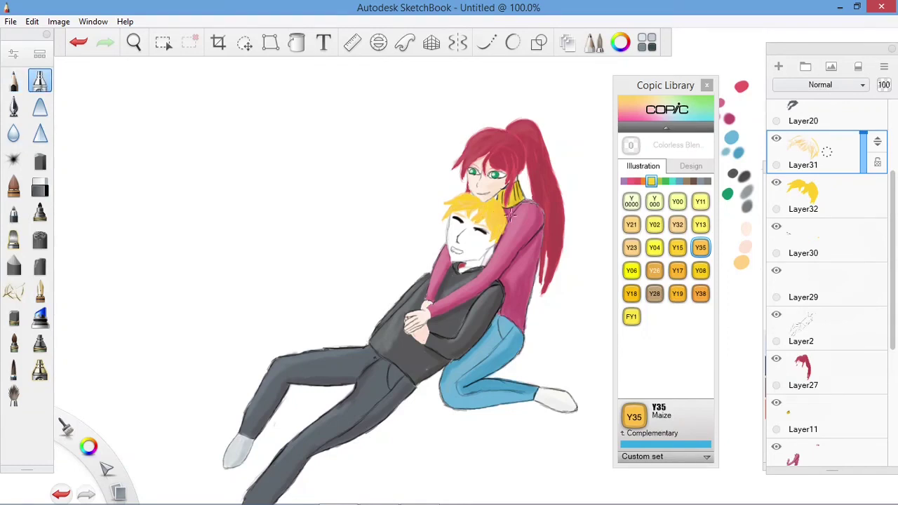
left_click(466, 199, "alt")
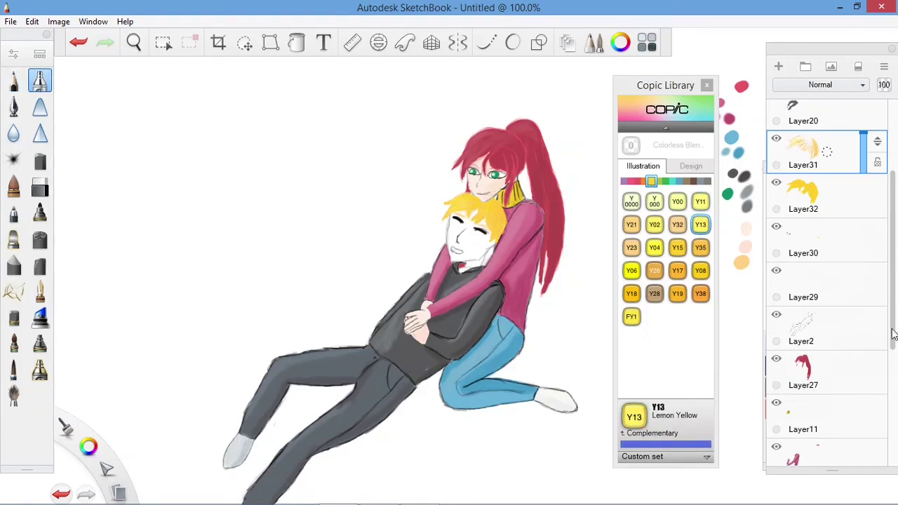
- Fill the reclining figure's face and neck with a pale peach skin tone on a new layer beneath the facial features
scroll(893, 335, "down", 5)
left_click(814, 399)
left_click(479, 160, "alt")
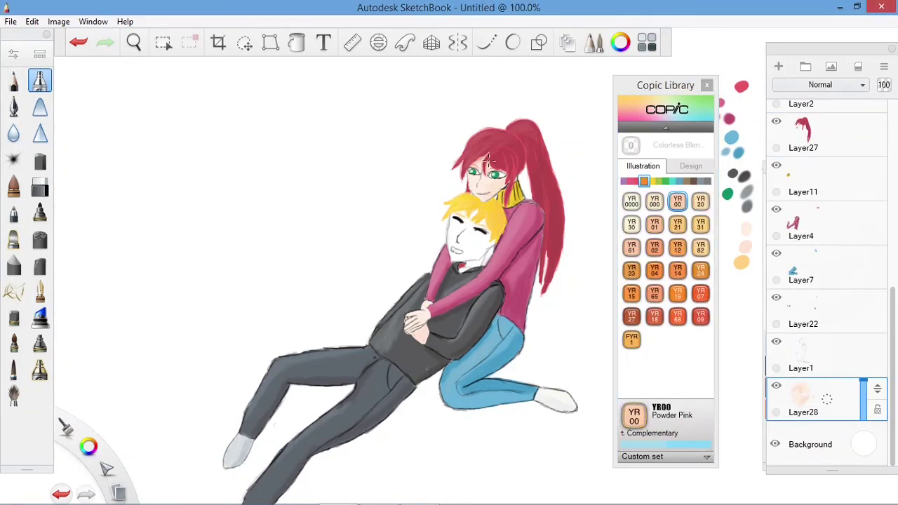
left_click(707, 85)
scroll(828, 280, "up", 5)
left_click(779, 66)
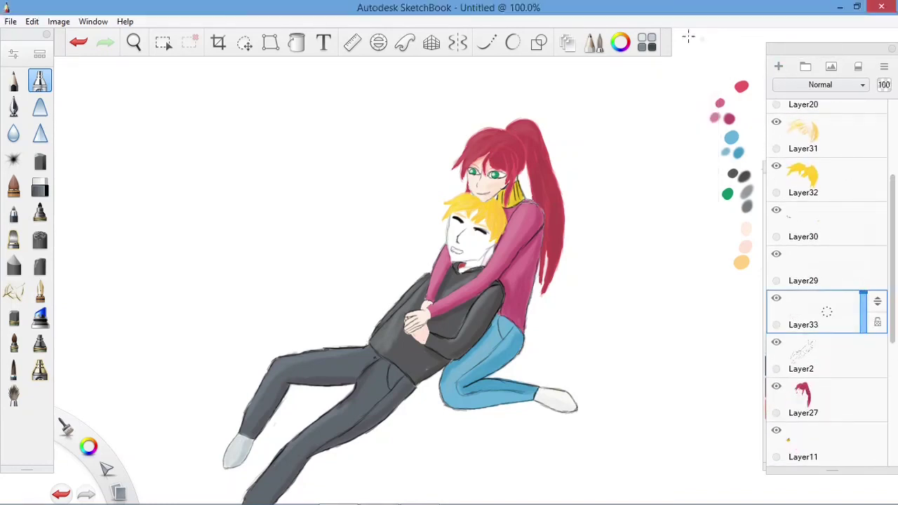
key("b")
key("ctrl+i")
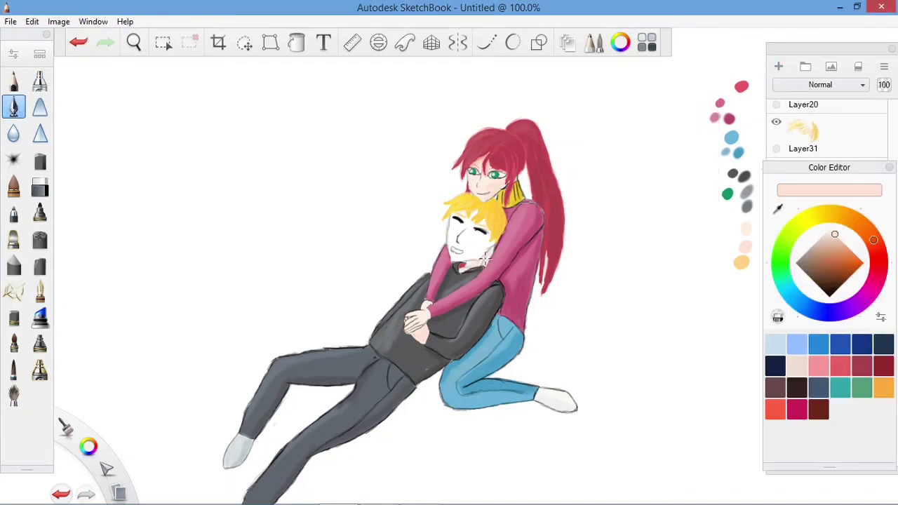
mouse_move(486, 258)
left_mouse_down()
mouse_move(485, 219)
mouse_move(453, 246)
left_mouse_up()
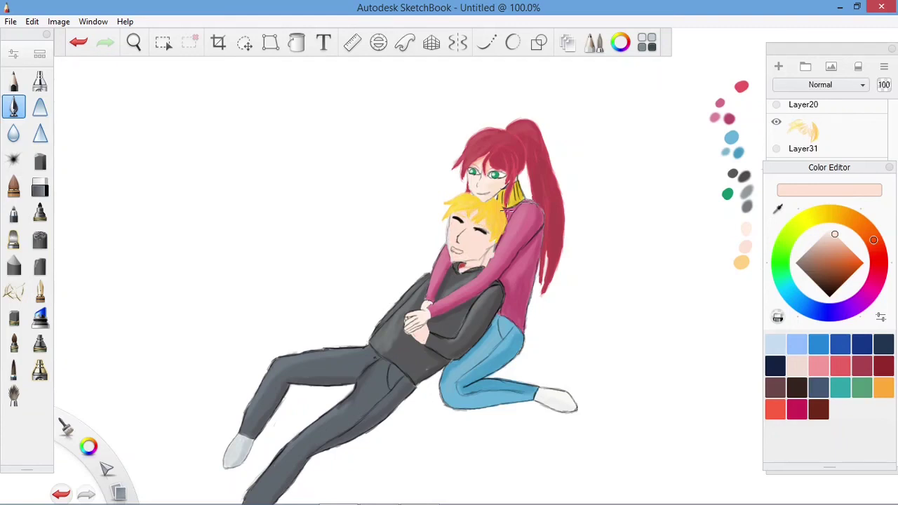
- Erase the skin colour inside the reclining figure's mouth so that the teeth are white
key("e")
key("ctrl+z")
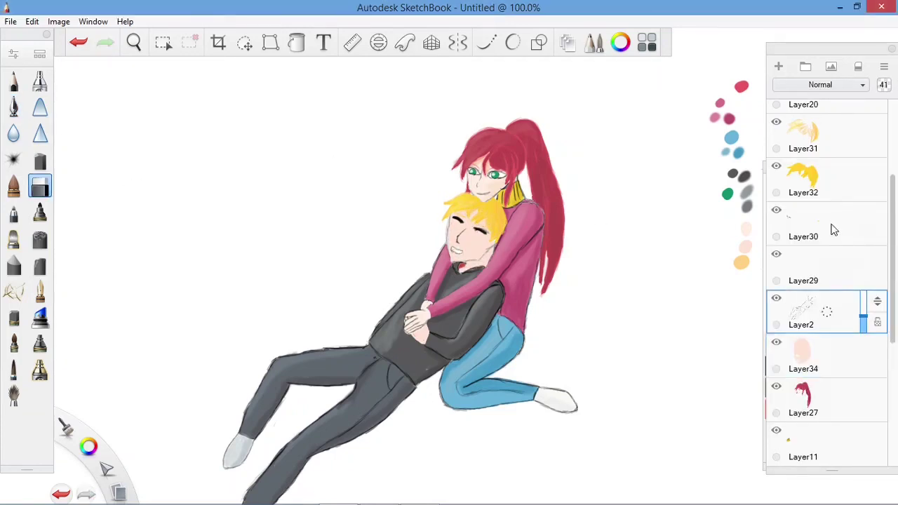
key("ctrl+y")
- Airbrush shading over the reclining figure's face and neck, using Copic YR20 and a darker skin tone, and touch up the linework in black pencil
left_click(807, 354)
left_click(39, 81)
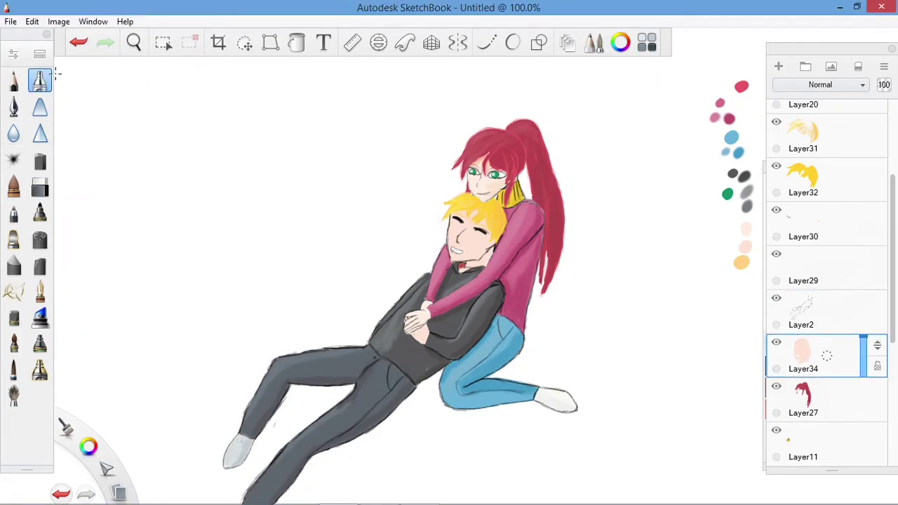
left_click(700, 203)
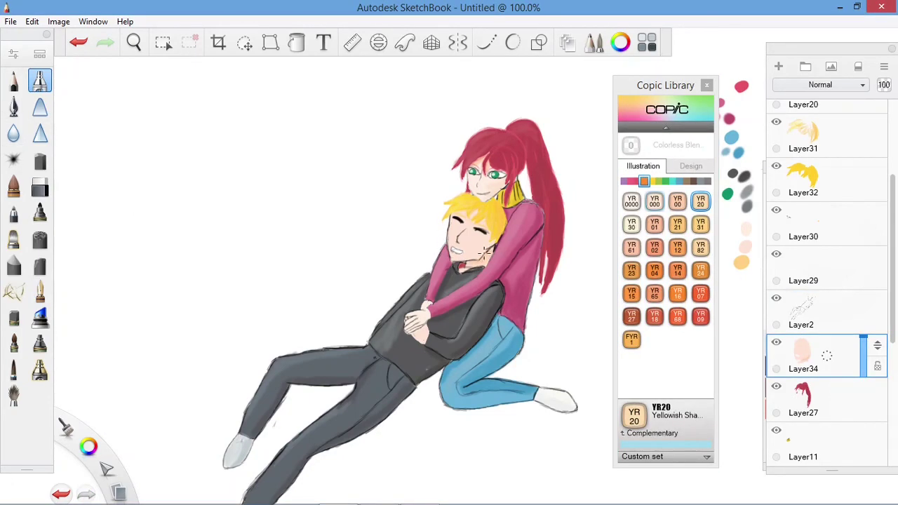
left_click(13, 80)
left_click(79, 42)
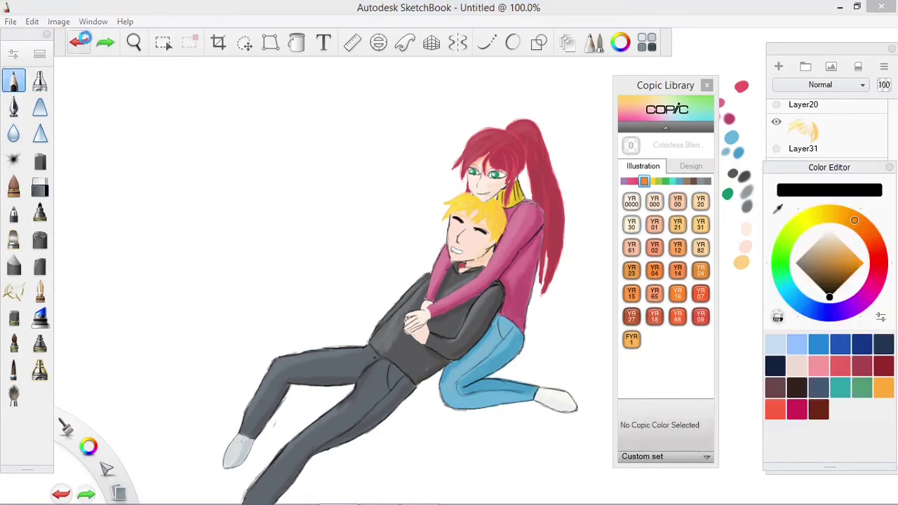
left_click(105, 42)
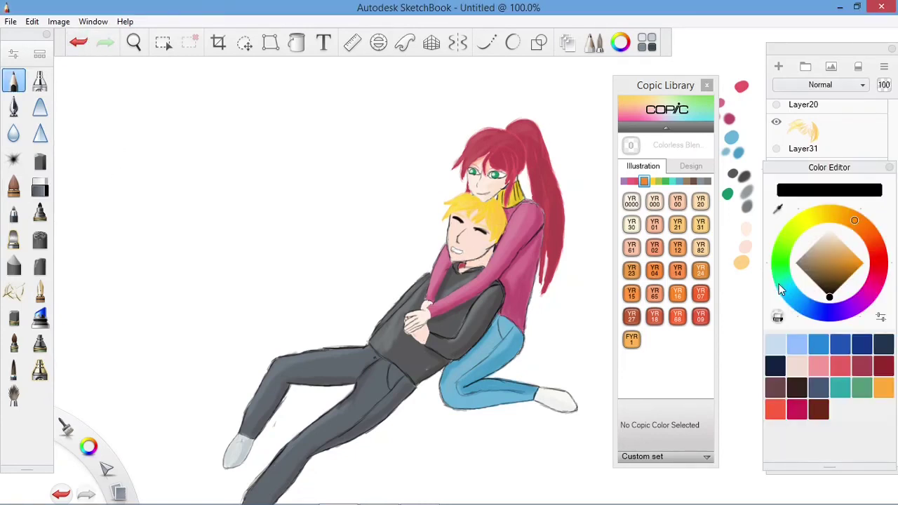
left_click(39, 81)
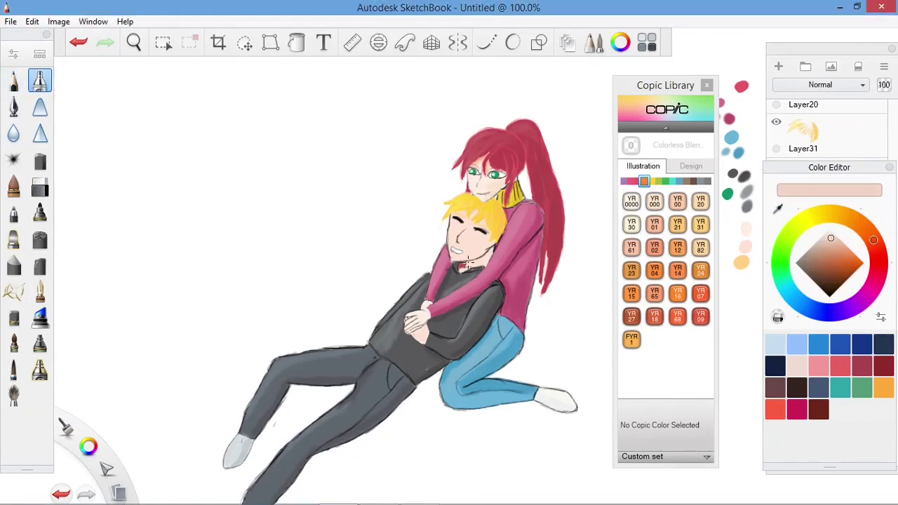
- Airbrush yellow shading over the blond hair on Layer32 and hide the side panels to show the finished drawing
left_click(469, 208)
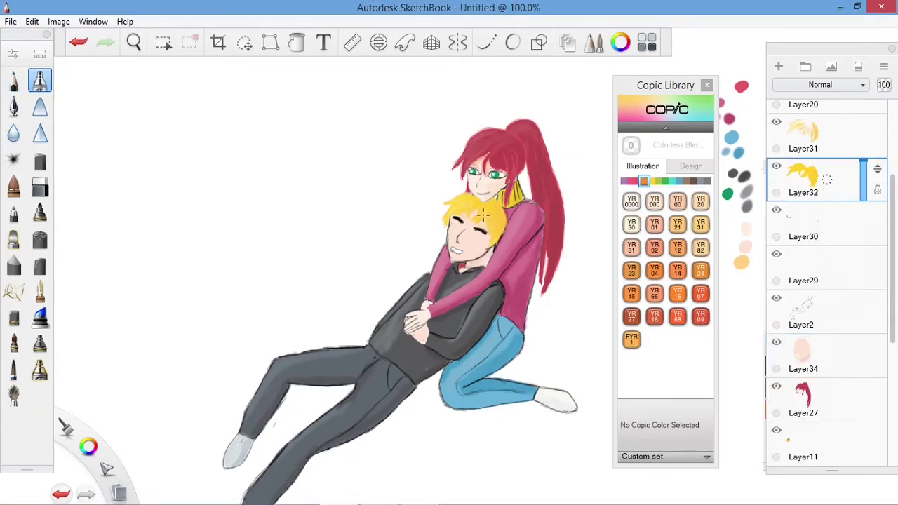
key("Tab")
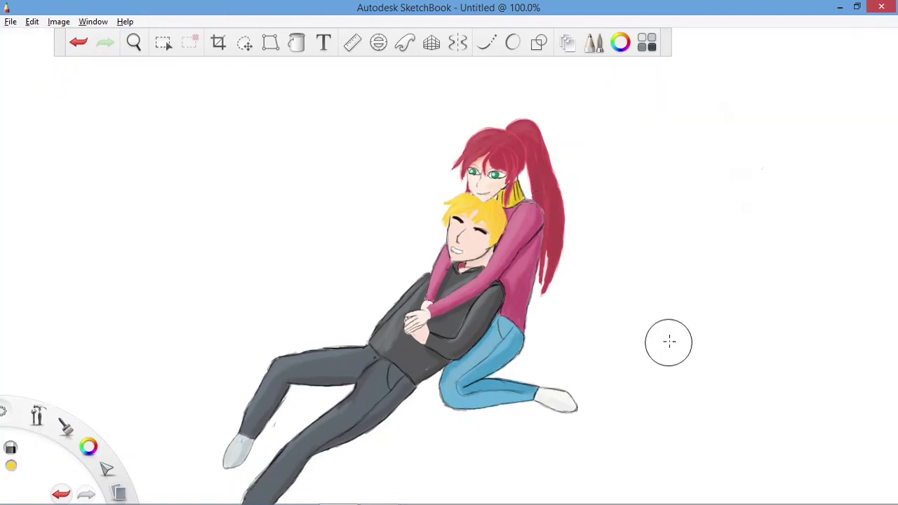